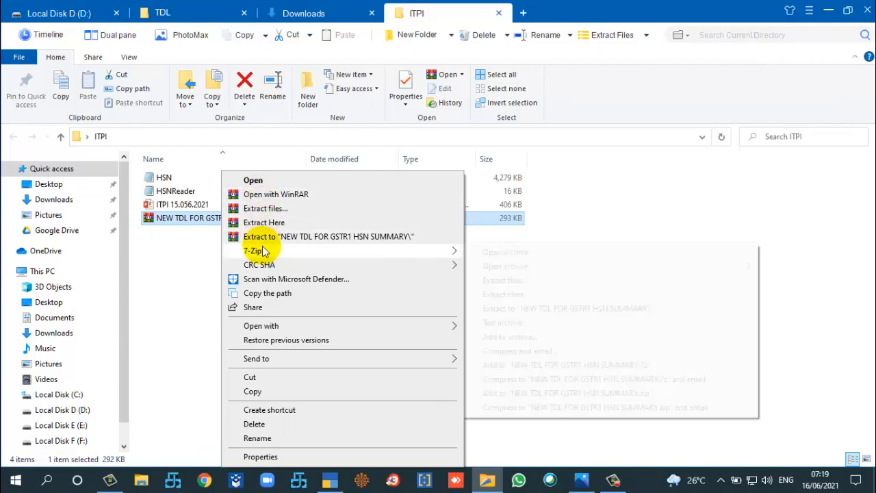
mouse_move(257, 254)
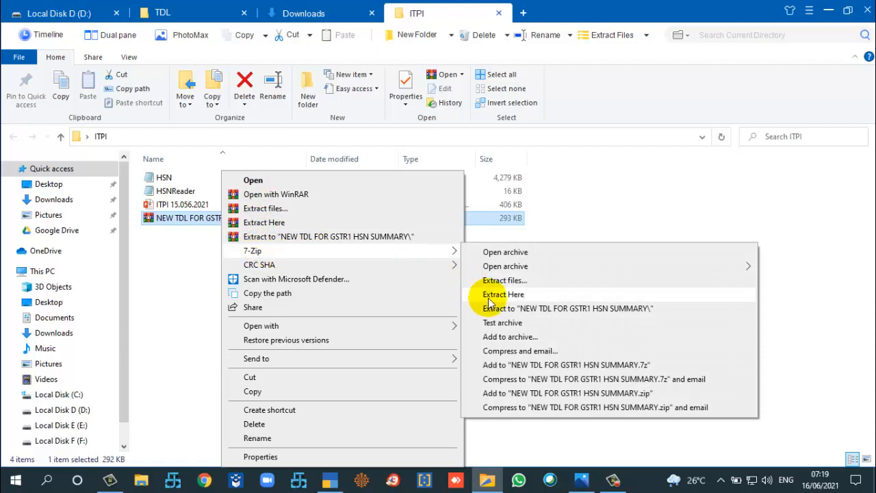
click(186, 283)
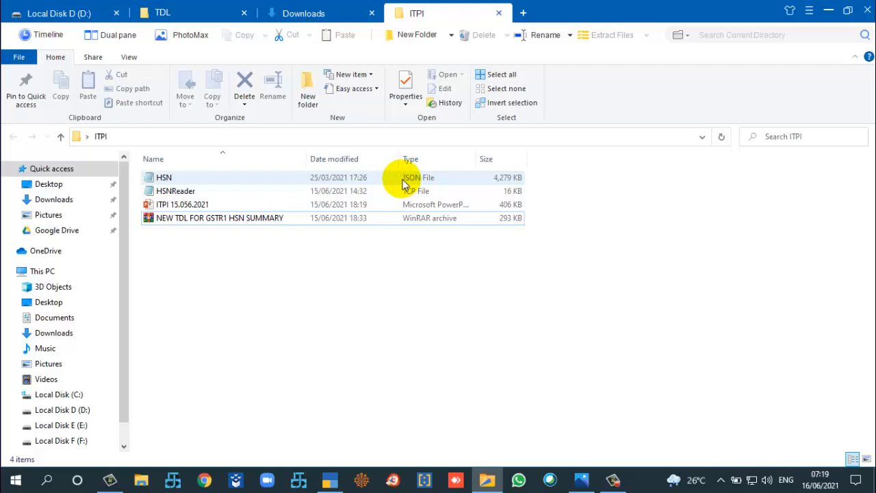
Open the HSN JSON file from the ITPI folder, examine its HSN code and description entries, and close it
double_click(254, 176)
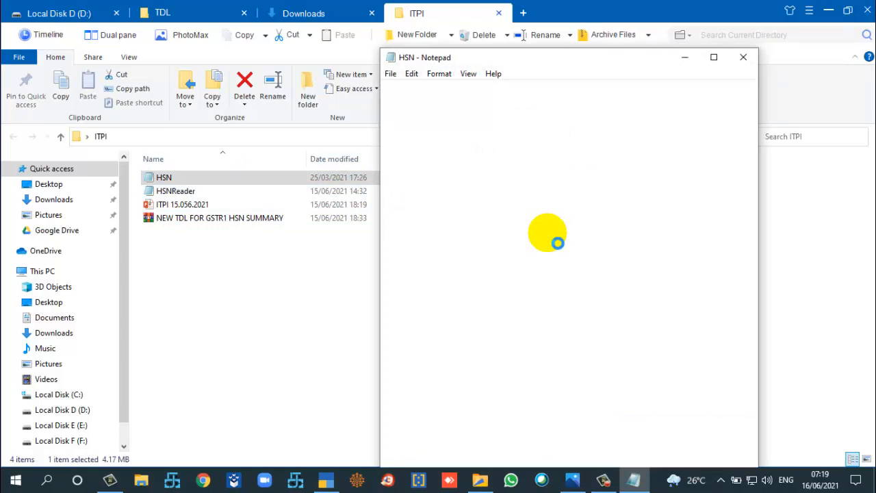
scroll(554, 238, down, 14)
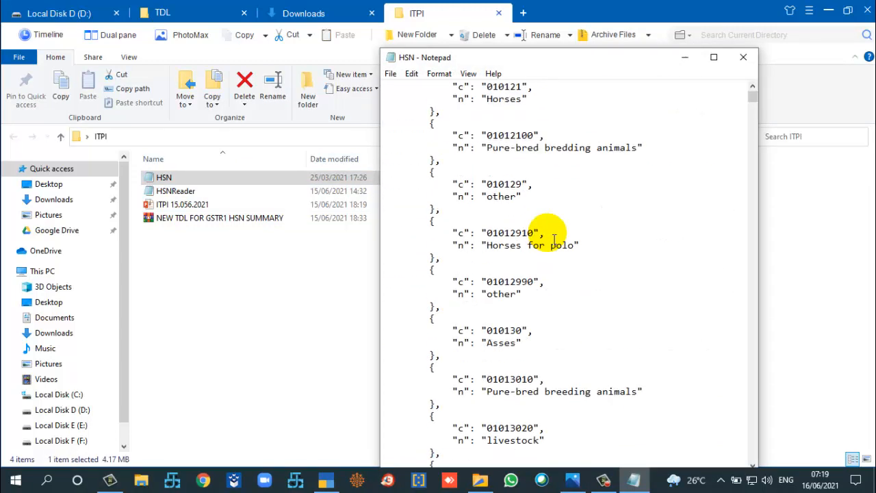
scroll(554, 238, up, 11)
scroll(554, 238, up, 3)
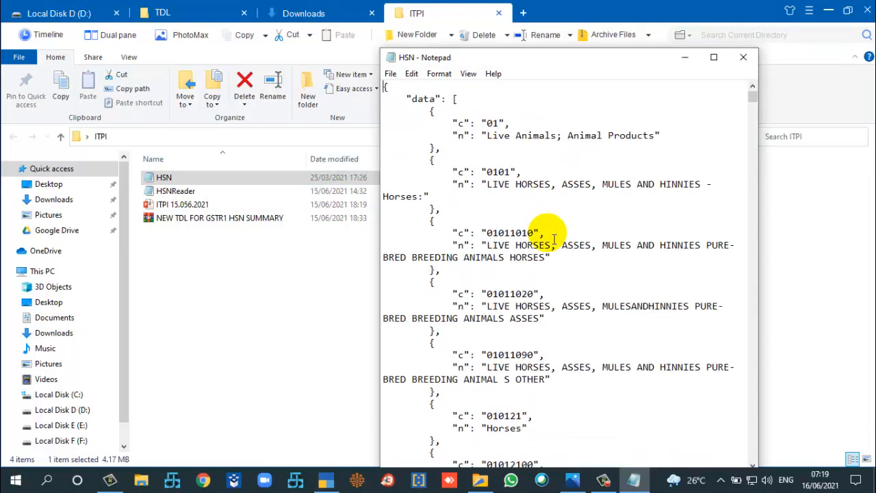
click(751, 61)
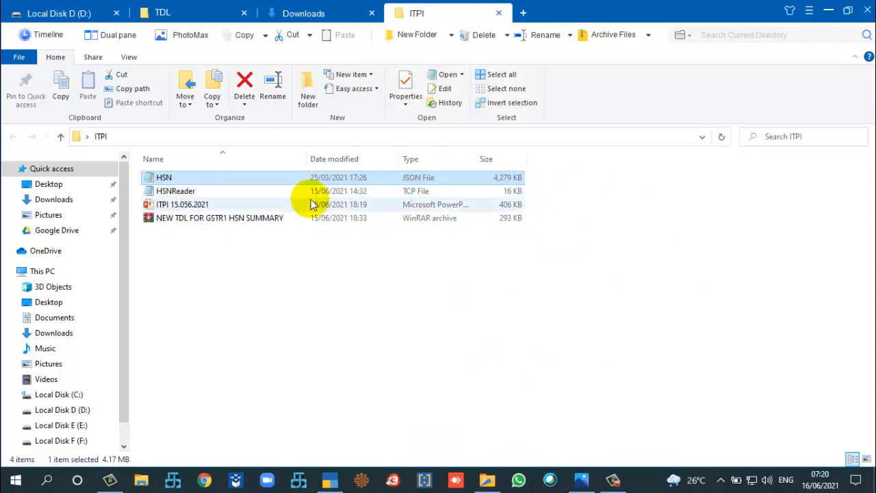
Copy the HSN JSON file from the ITPI folder and locate the HSN file in C:\Program Files\TallyPrime
right_click(190, 182)
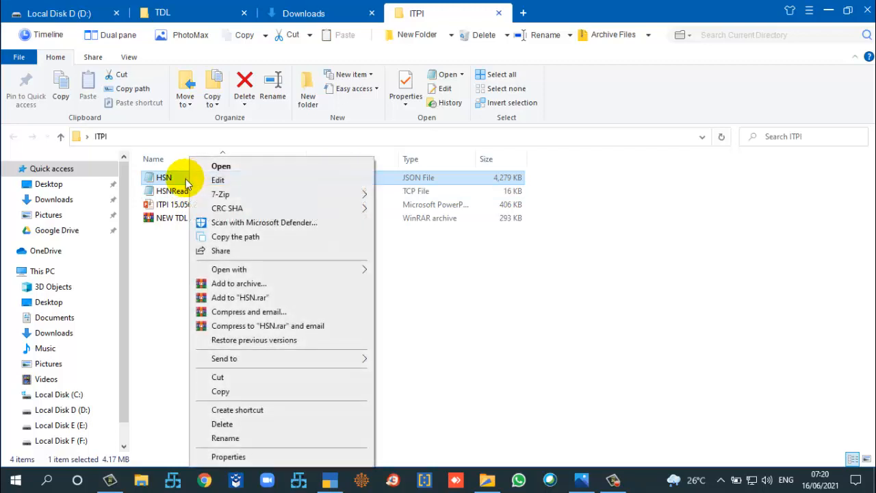
click(220, 391)
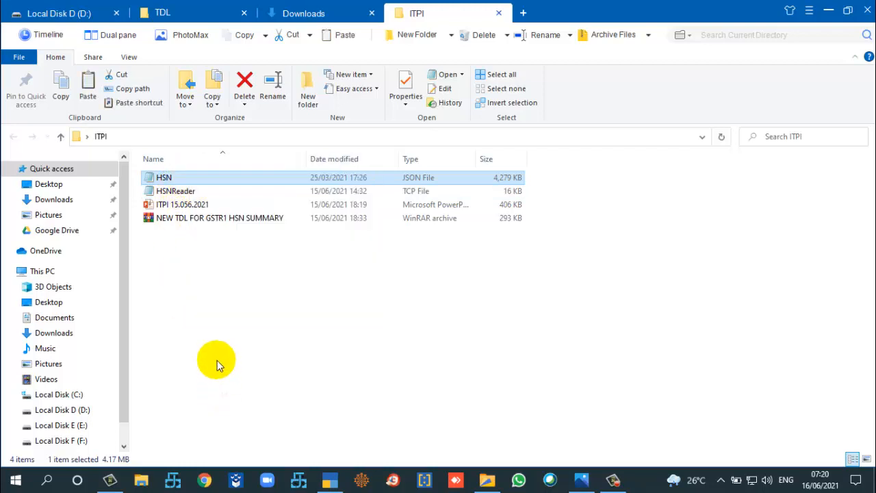
click(81, 397)
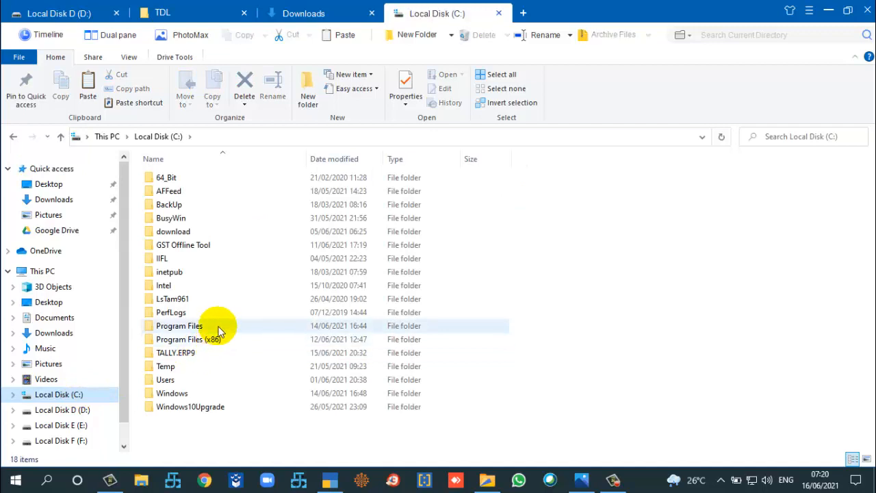
click(215, 328)
double_click(215, 329)
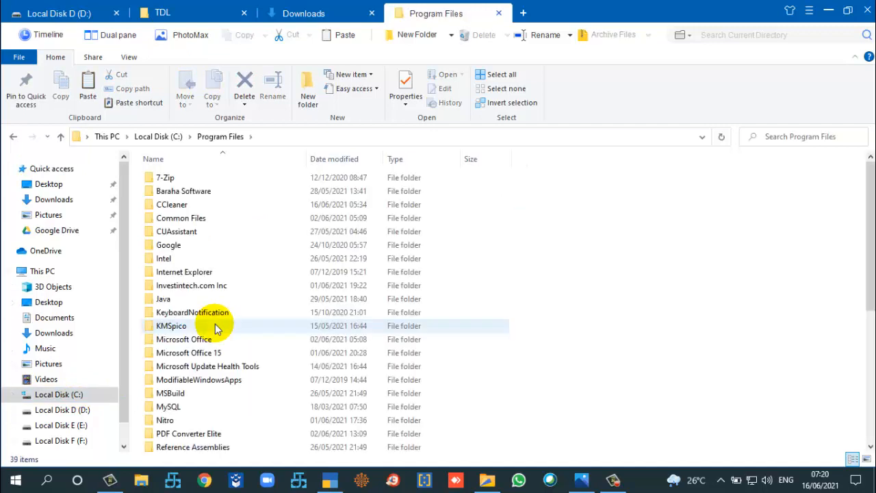
scroll(213, 328, down, 4)
scroll(212, 329, down, 1)
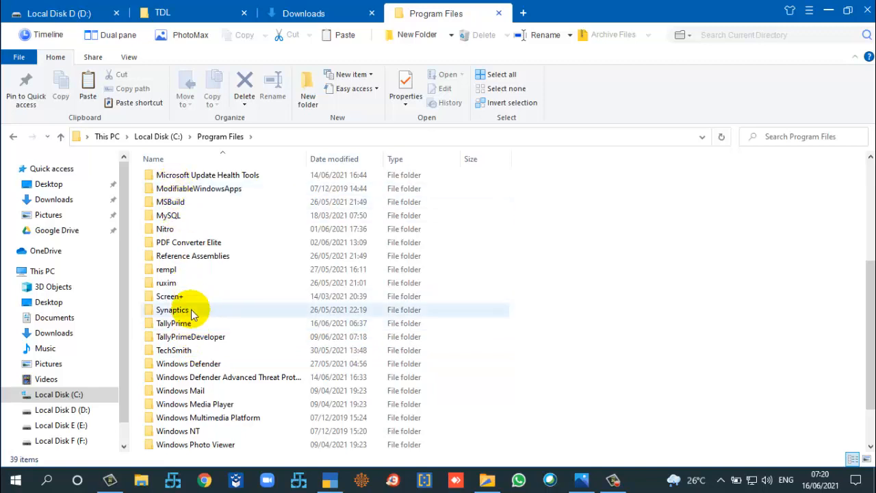
double_click(181, 323)
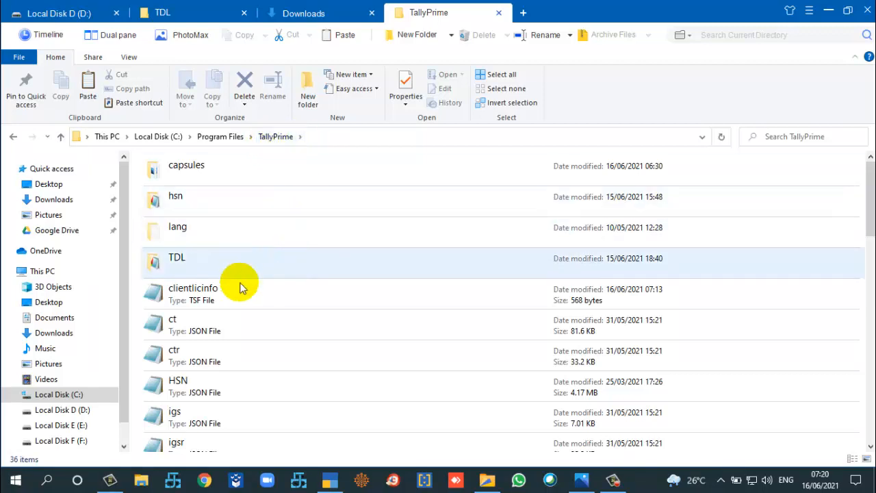
click(173, 386)
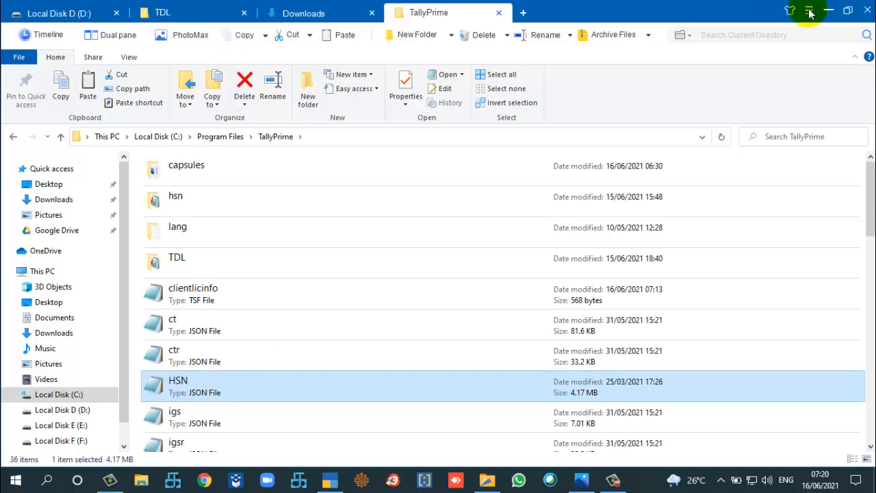
Leave the TallyPrime program folder and reopen the ITPI folder on the desktop
click(866, 13)
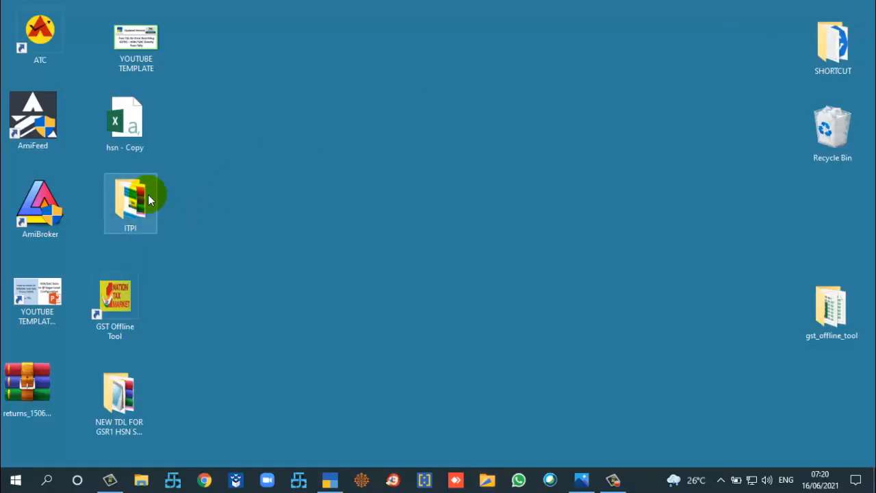
double_click(148, 196)
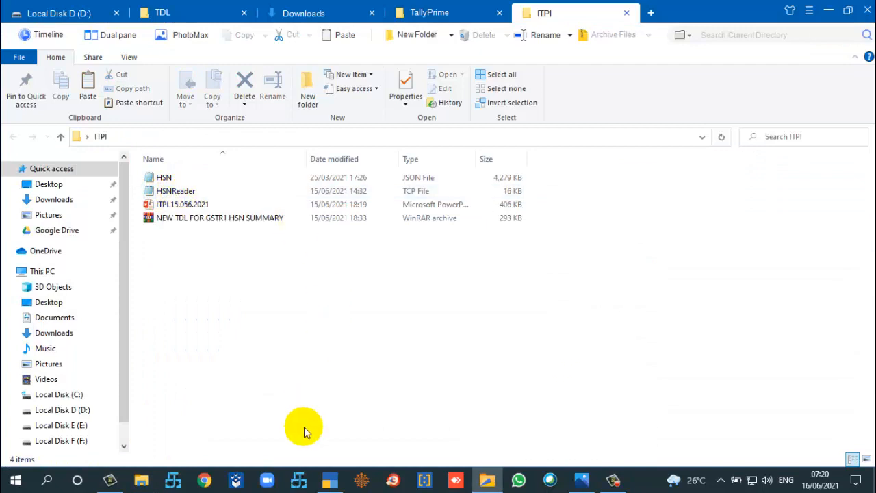
Switch to TallyPrime and open the management screen for TDLs and add-ons
click(330, 479)
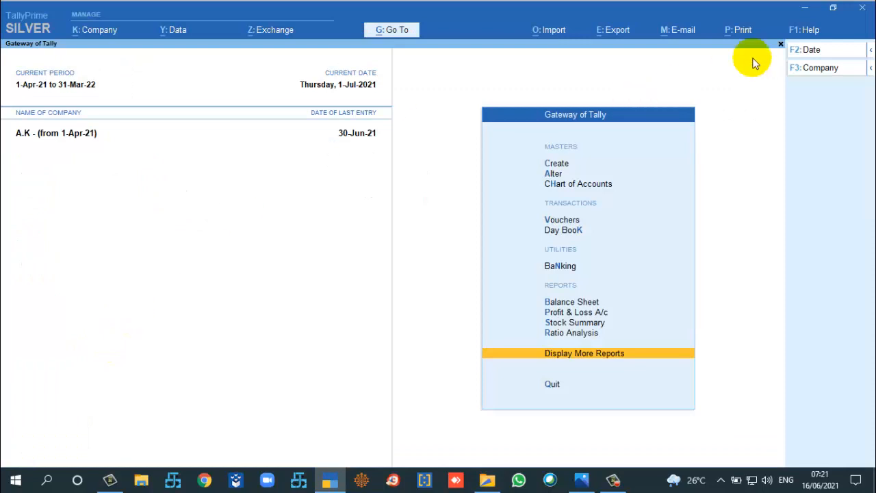
click(800, 33)
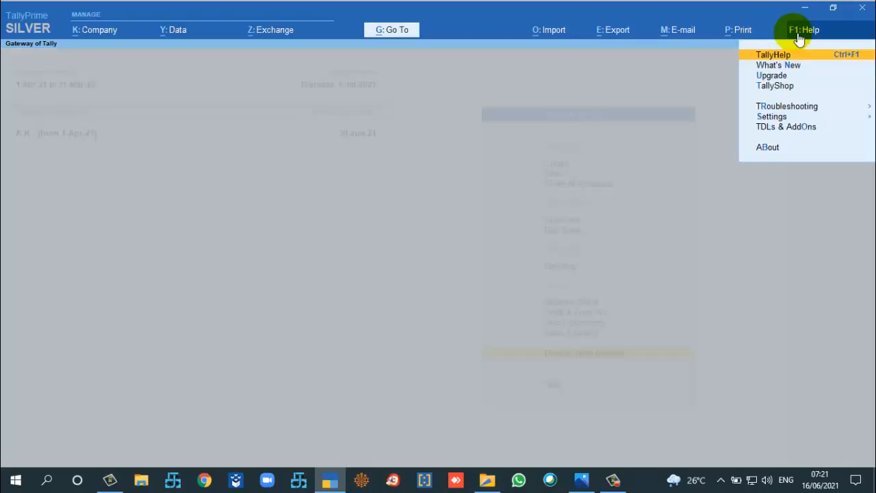
click(795, 130)
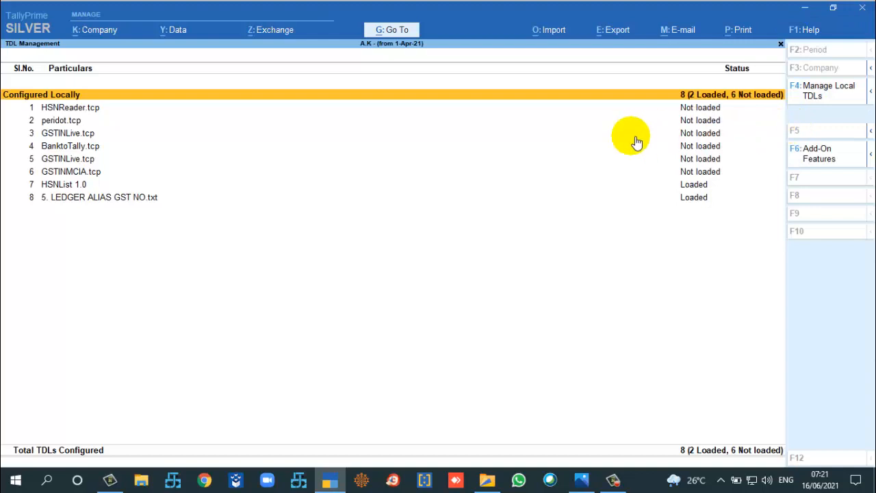
Set Load TDL to No for 5. LEDGER ALIAS GST NO.txt in the local TDL configuration and save it
click(842, 96)
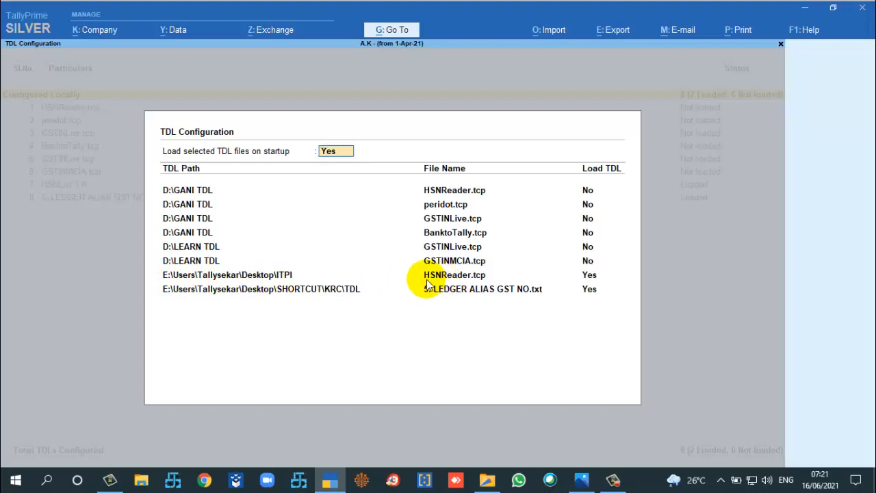
click(590, 289)
text(n)
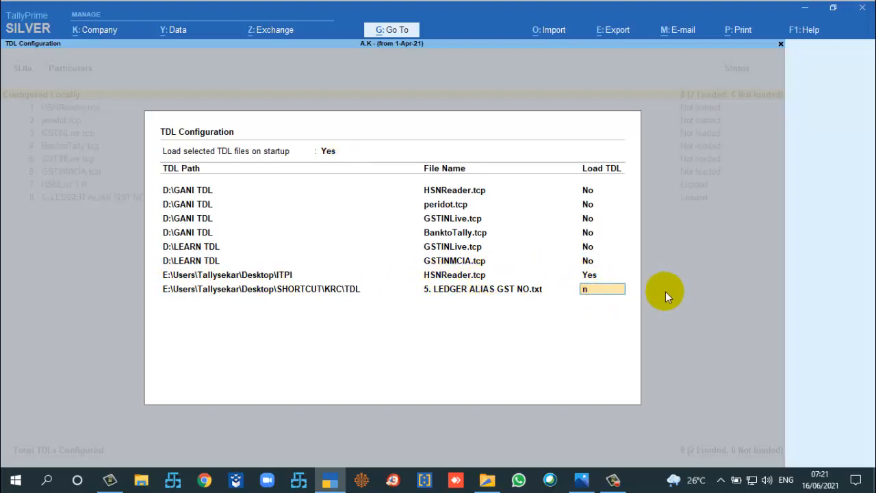
key(Return)
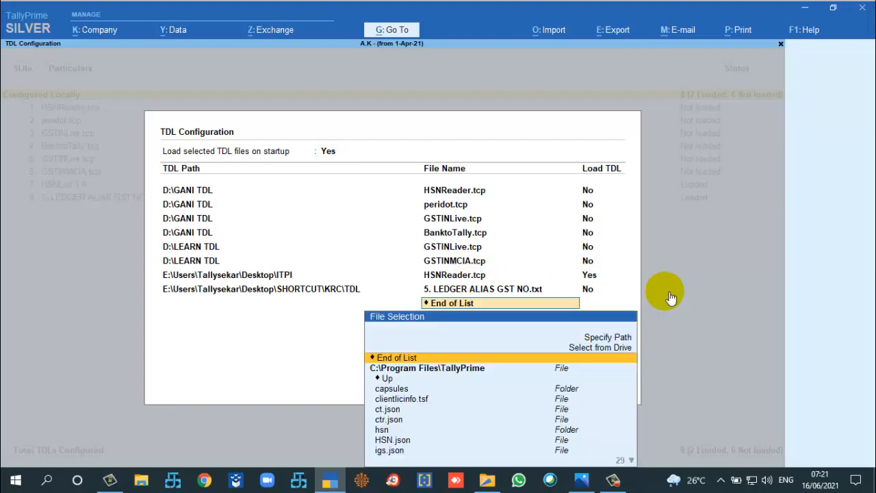
key(Return)
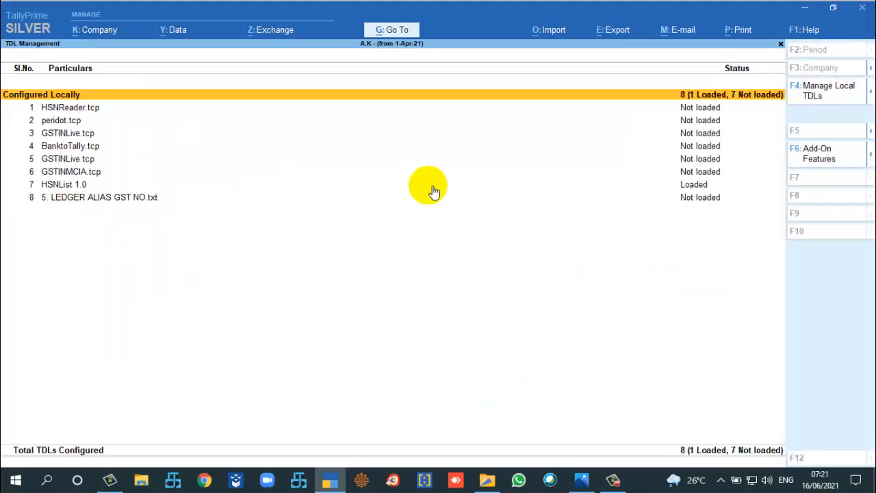
Check the status of HSNList 1.0 and the load setting of HSNReader.tcp from the ITPI folder
click(77, 184)
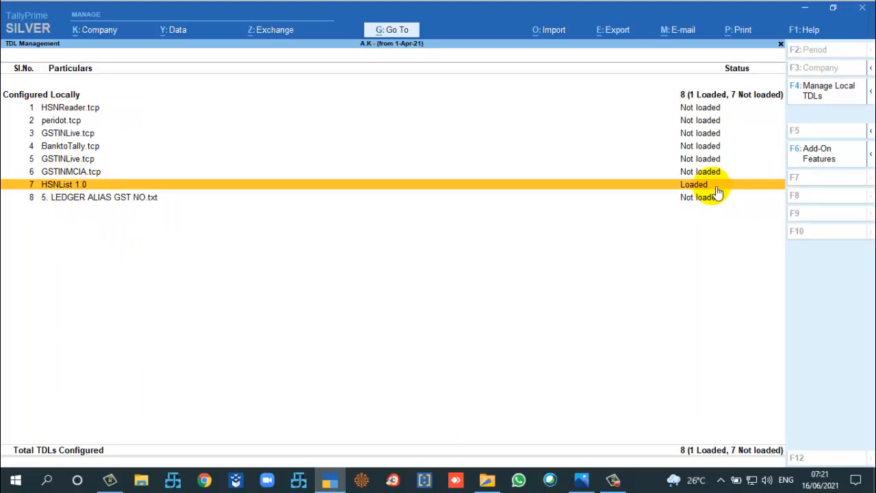
key(F4)
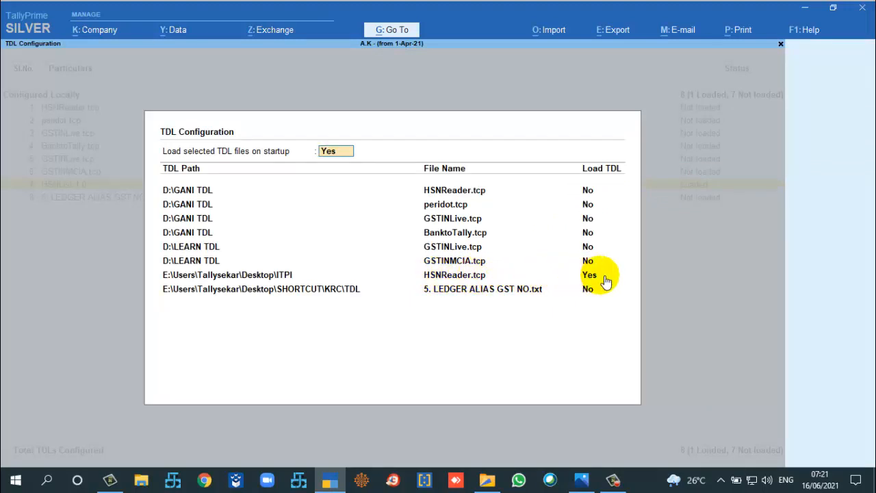
key(Escape)
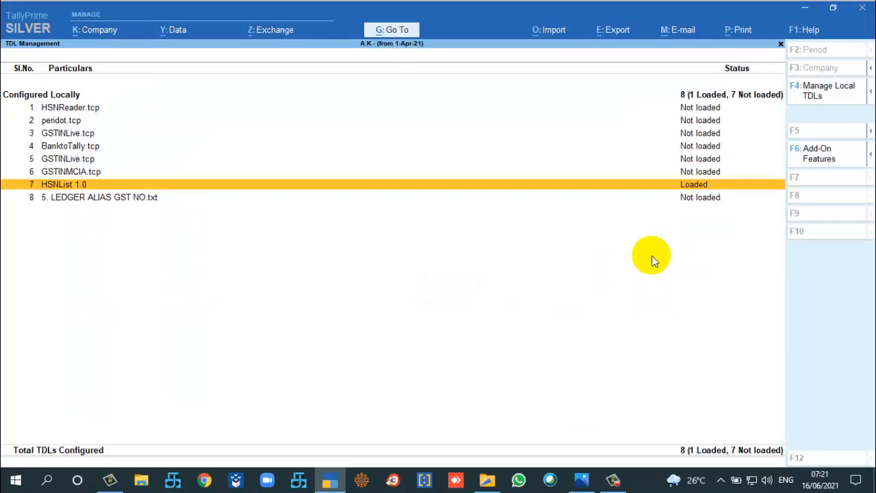
Review the Hsn Width setting in the add-on features and return to the Gateway of Tally
click(813, 167)
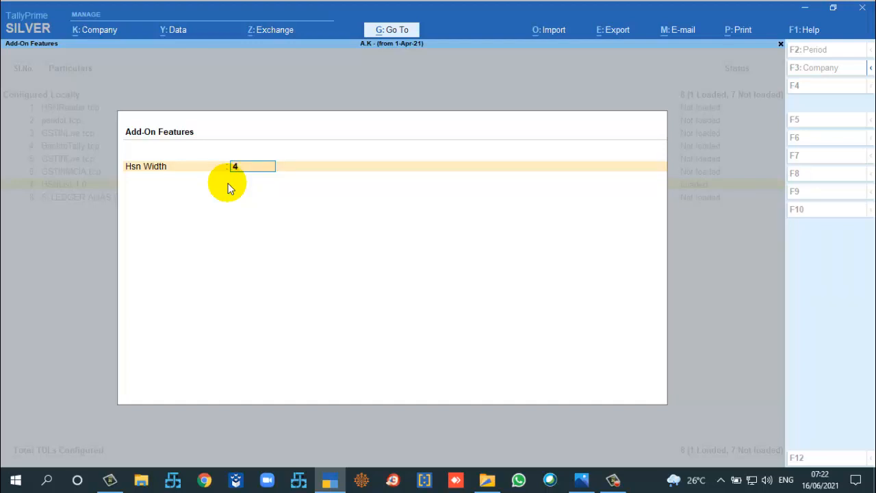
click(229, 189)
key(Escape)
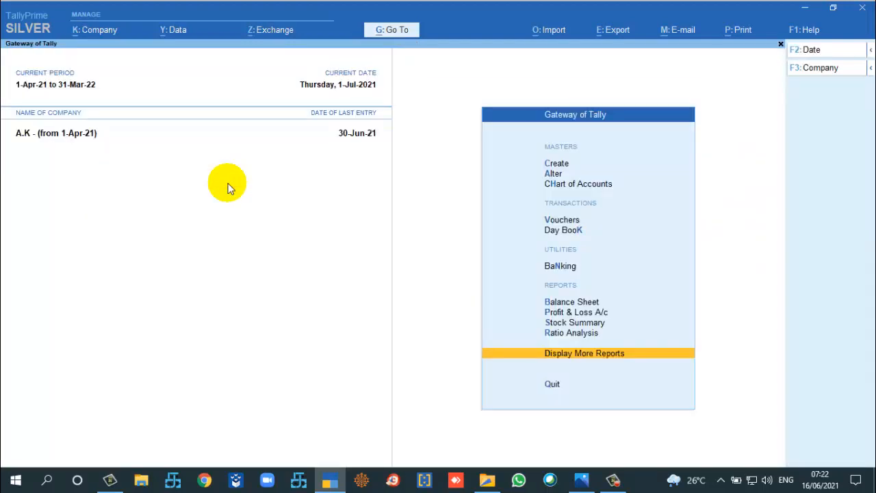
Open the list of masters for alteration from the Gateway of Tally
key(Up)
key(Up)
key(Up)
key(Up)
key(Up)
key(Up)
key(Up)
key(Up)
key(Up)
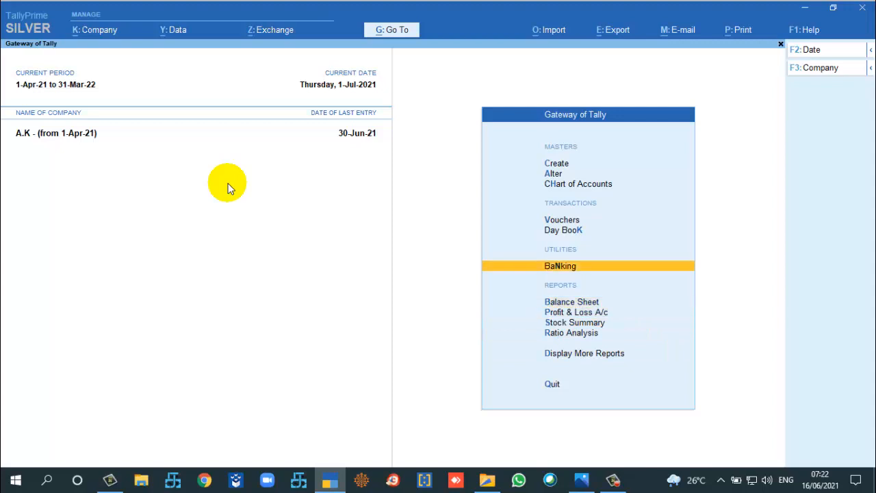
key(Return)
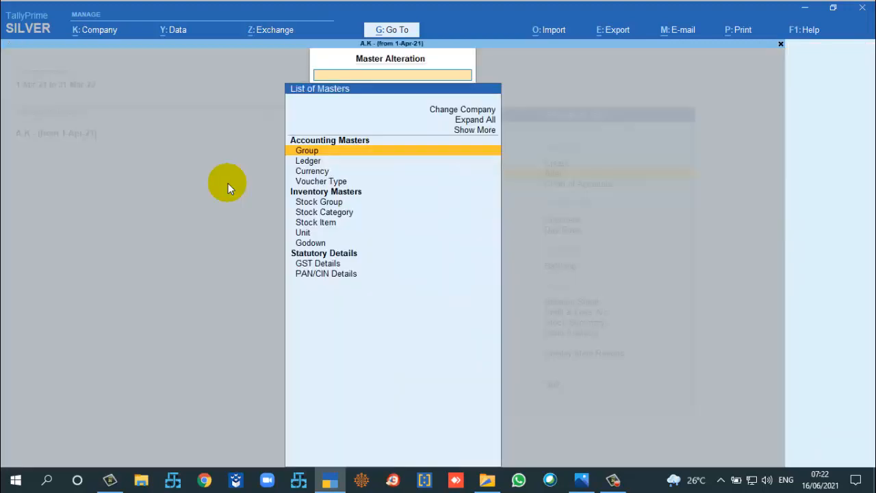
Open the stock item "Item 5007 18%" for alteration
key(Down)
key(Down)
key(Down)
key(Down)
key(Down)
key(Down)
key(Return)
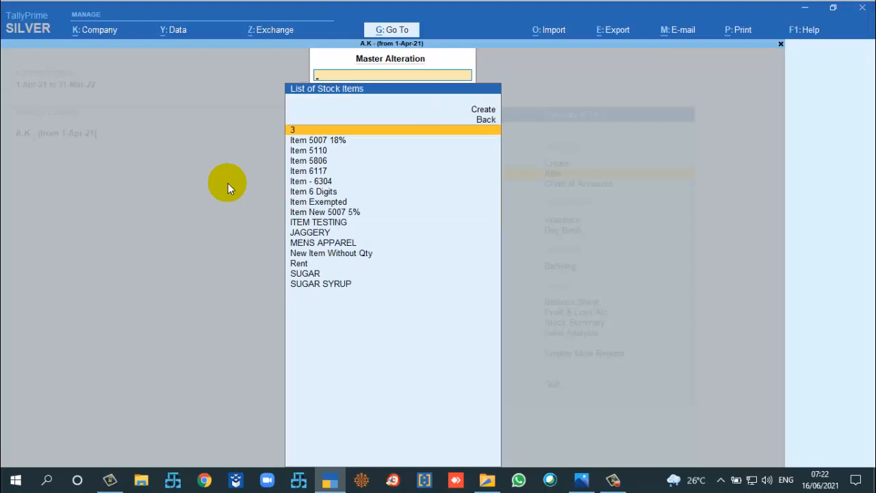
key(Down)
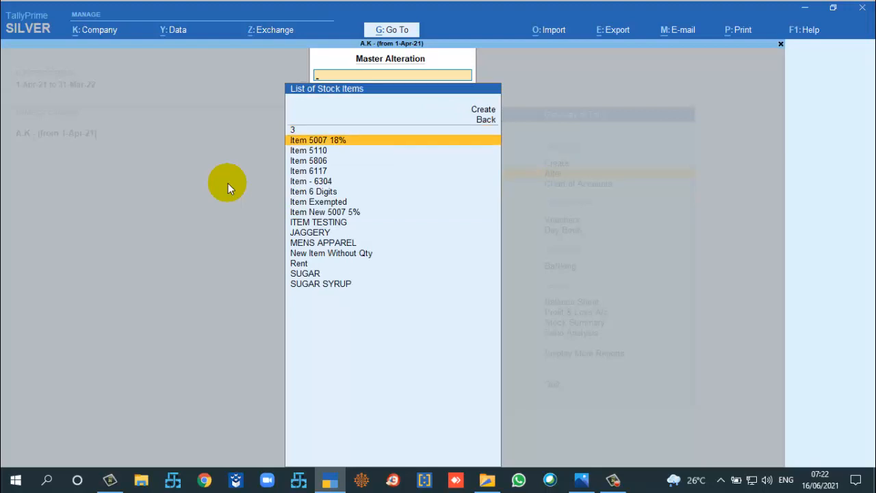
key(Return)
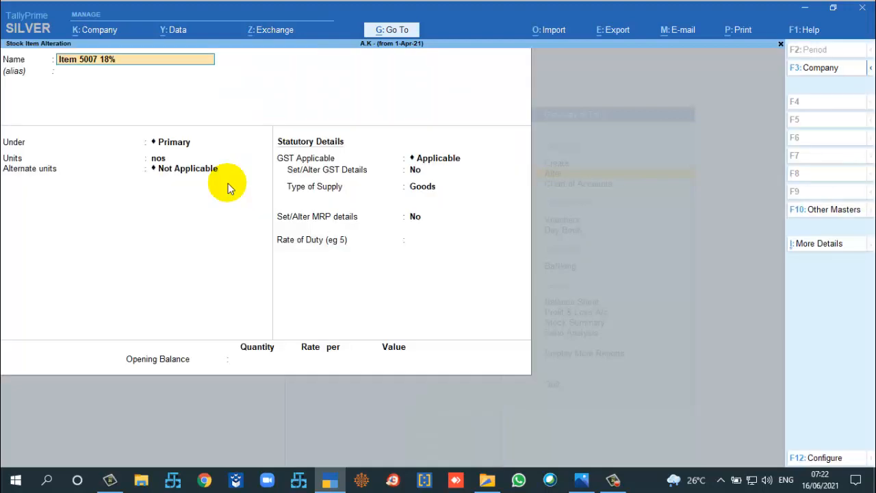
Open the stock item's GST details and bring up the description entry in its tax rate history
click(420, 171)
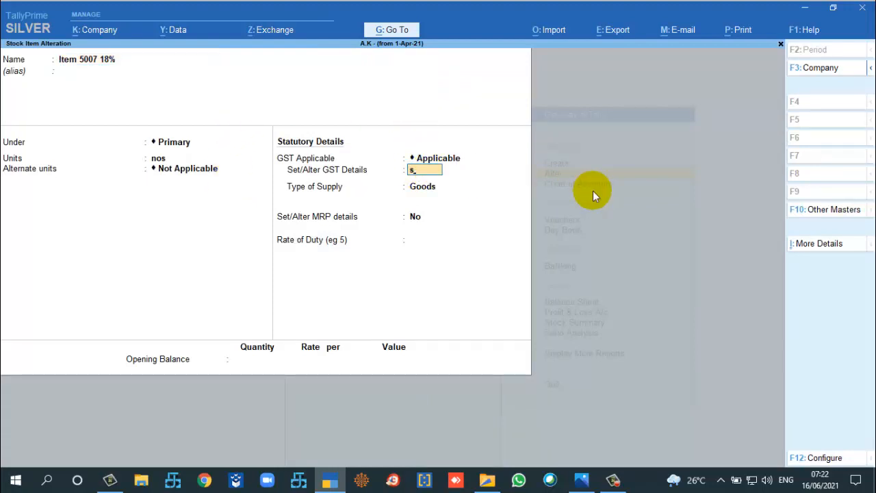
key(Return)
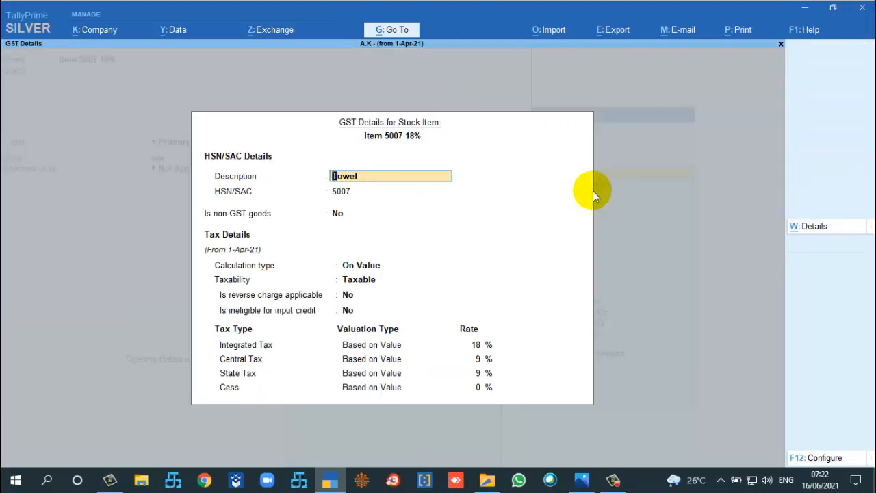
click(837, 229)
click(227, 165)
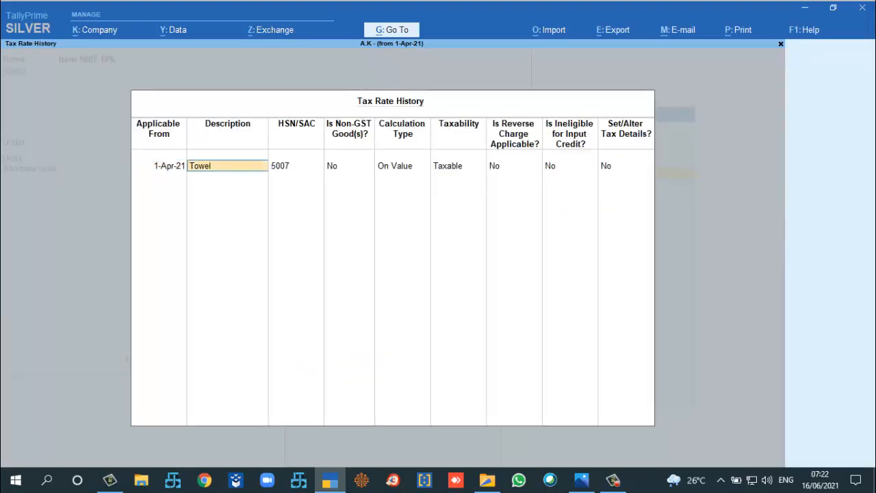
Look up HSN/SAC 5007 in the tax rate history and choose the entry "woven fabrics of silk or of silk waste"
key(Return)
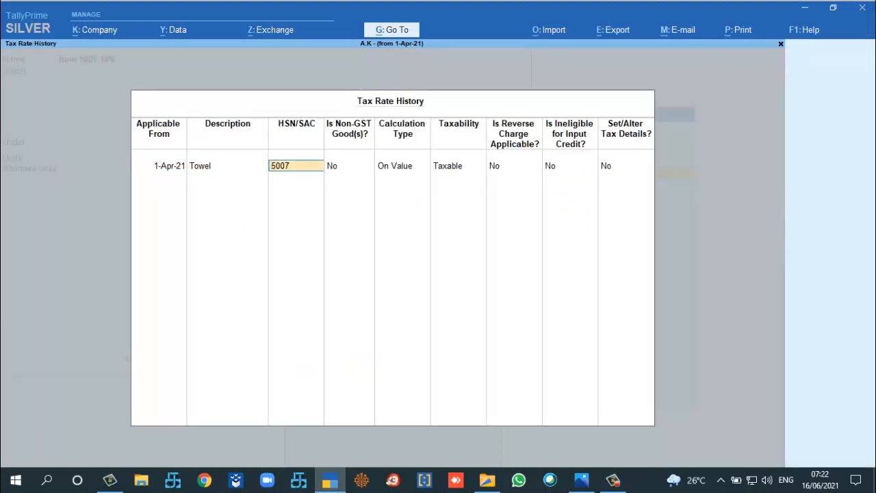
text(5007)
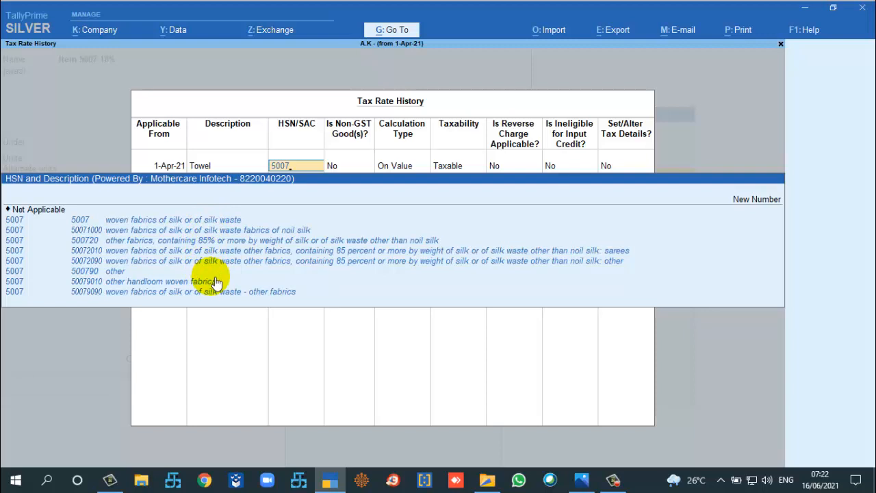
key(Down)
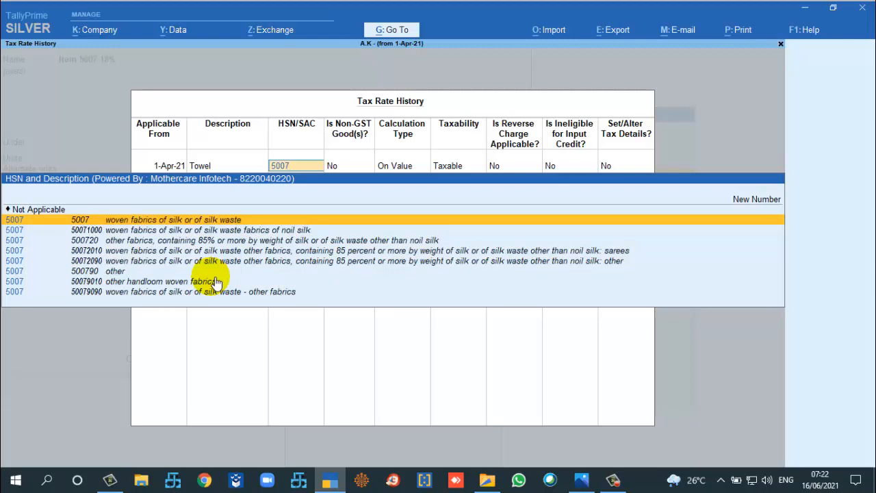
key(Return)
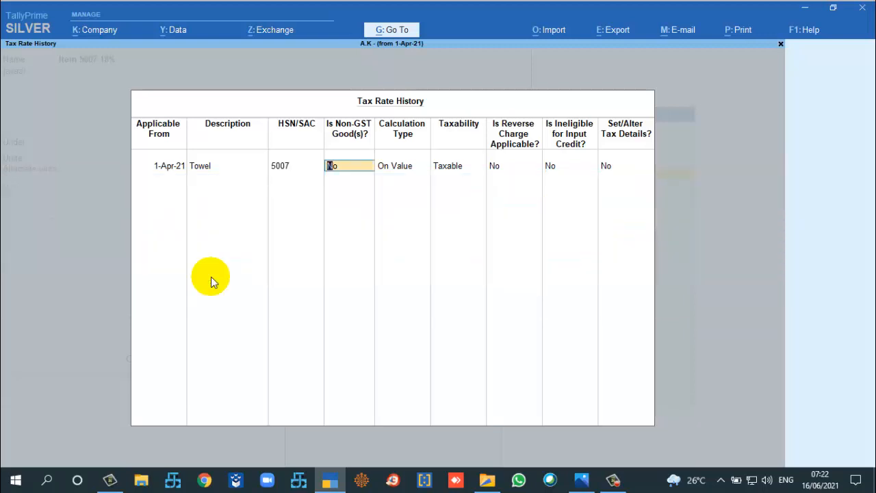
Keep the remaining tax rate history values and set Set/Alter Tax Details to Yes to check the GST rate details
key(BackSpace)
key(BackSpace)
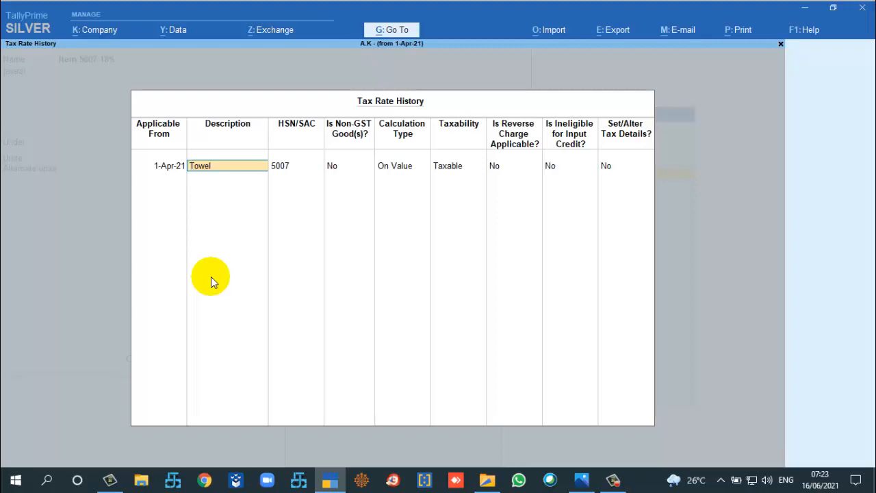
key(Return)
key(Return)
key(Return)
key(Return)
key(Return)
key(Return)
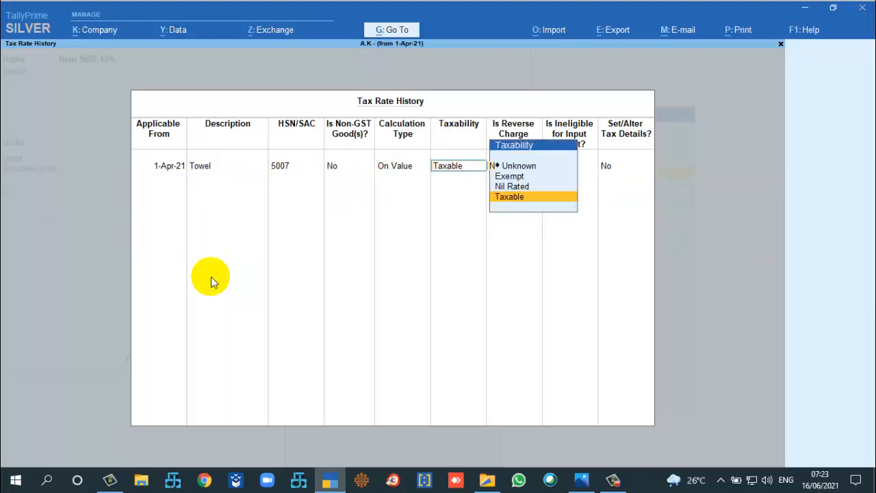
key(Return)
text(s)
key(Return)
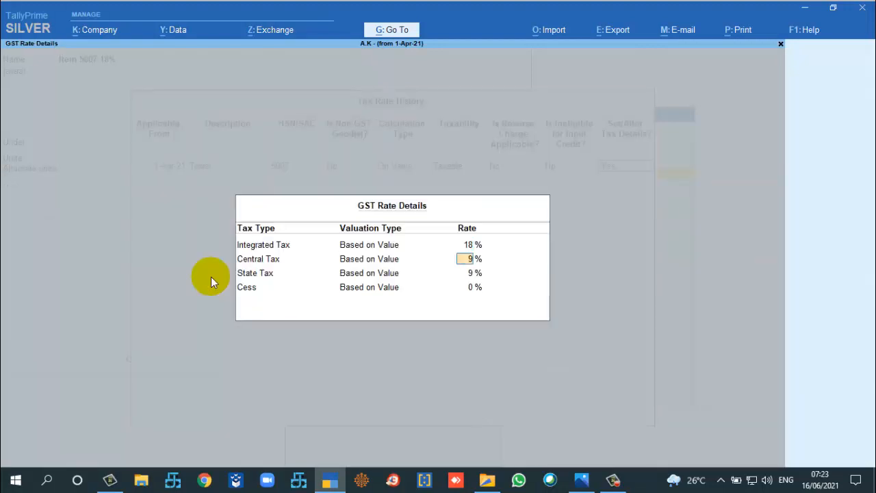
Accept the GST rate details and tax rate history, and save the stock item "Item 5007 18%"
key(ctrl+a)
key(ctrl+a)
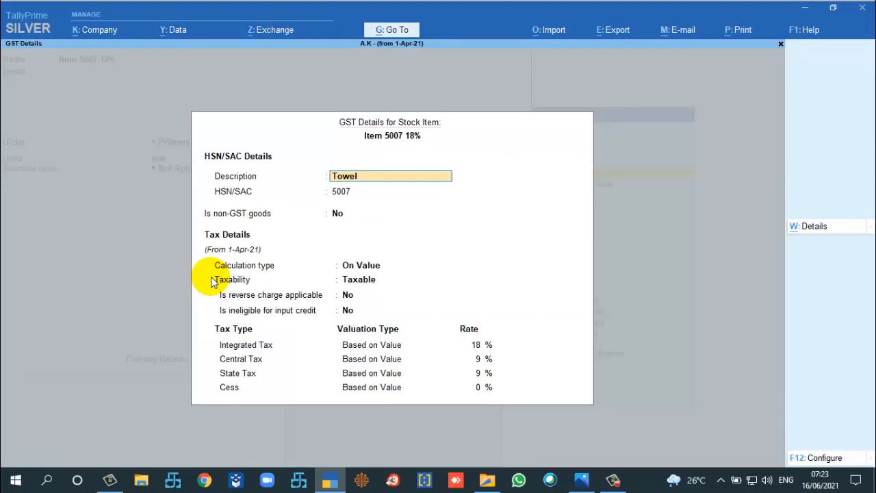
key(ctrl+a)
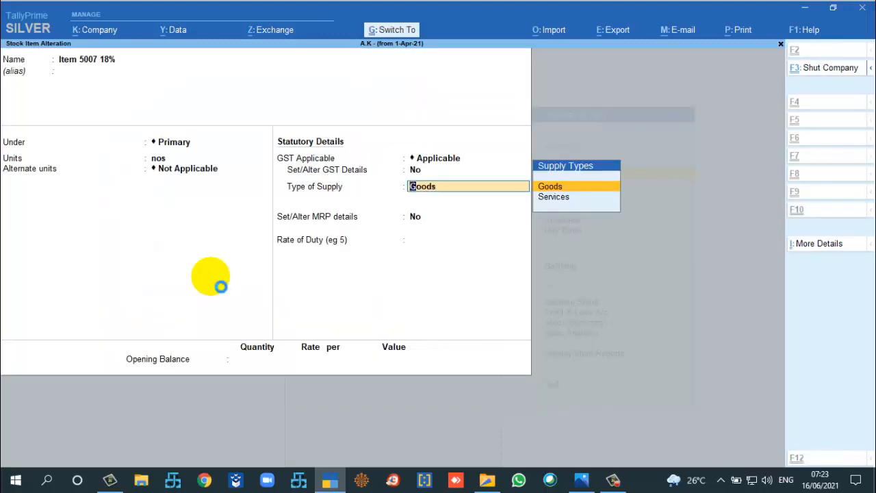
key(ctrl+a)
Open the stock item "Item 6 Digits" for alteration and bring up its GST details
key(Down)
key(Down)
key(Down)
key(Down)
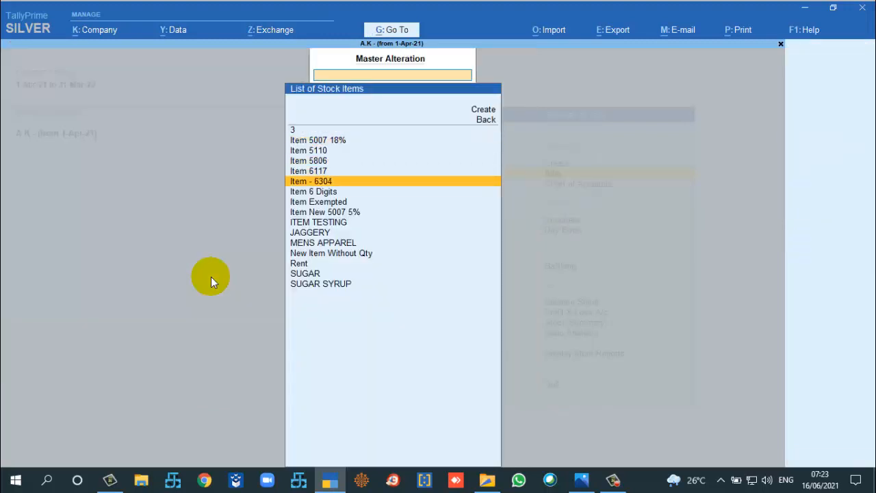
key(Down)
key(Return)
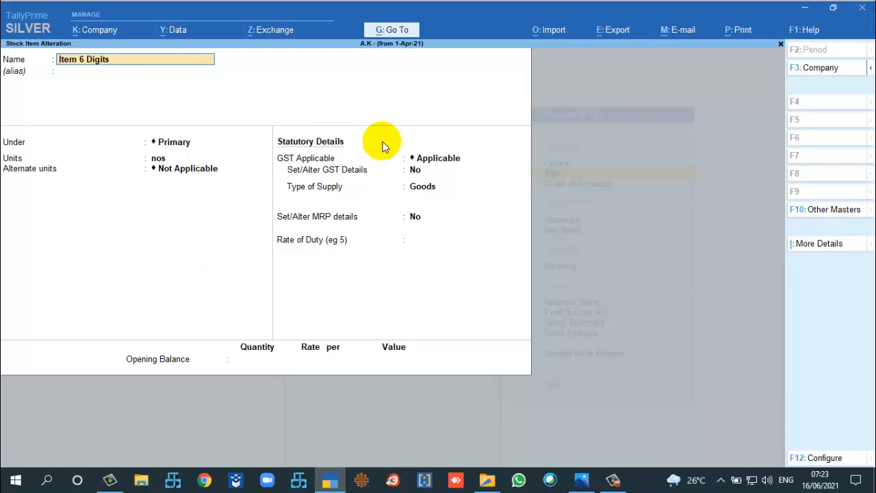
click(421, 170)
key(y)
key(y)
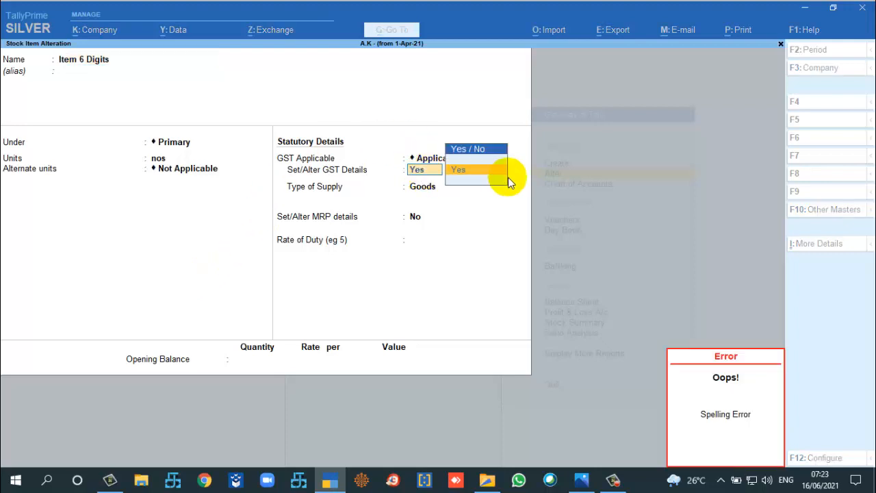
key(Return)
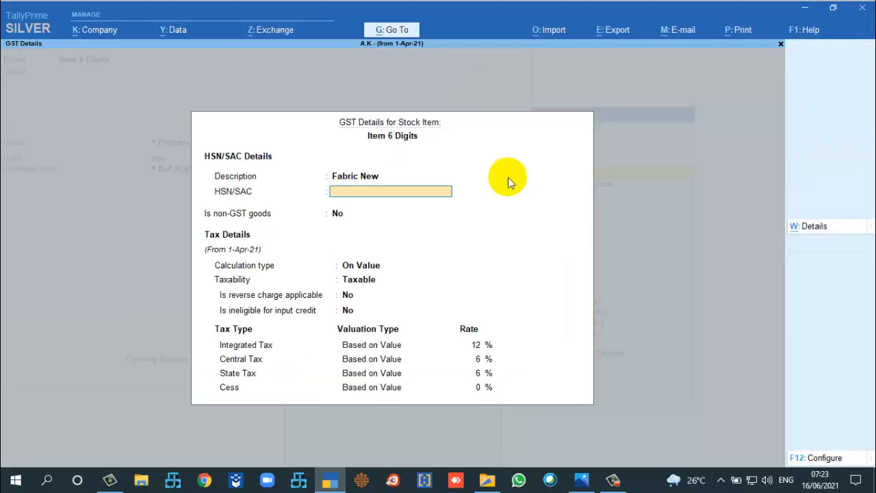
Check the HSN/SAC entry in the tax rate history of "Item 6 Digits", and accept the item
key(alt+l)
key(Return)
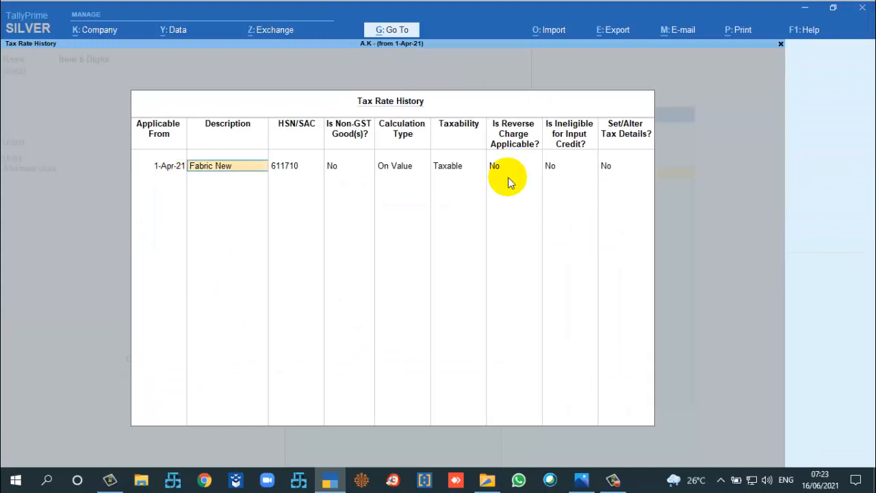
key(Return)
key(Return)
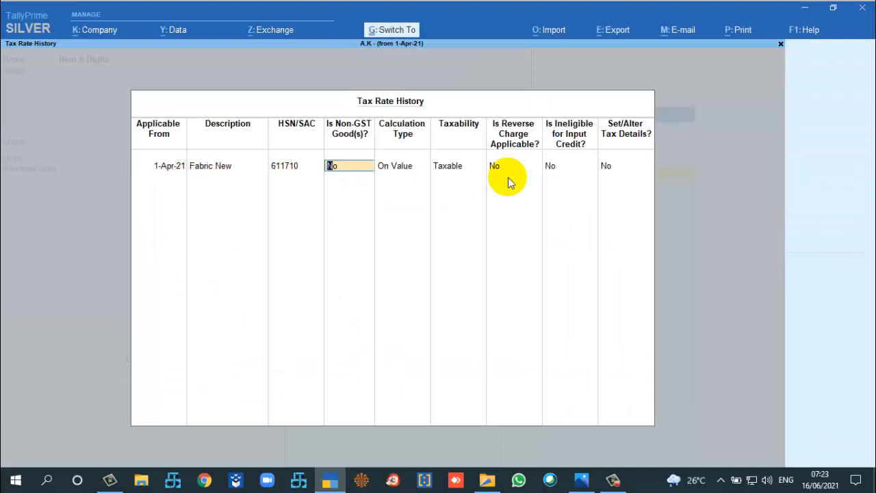
key(Escape)
key(ctrl+a)
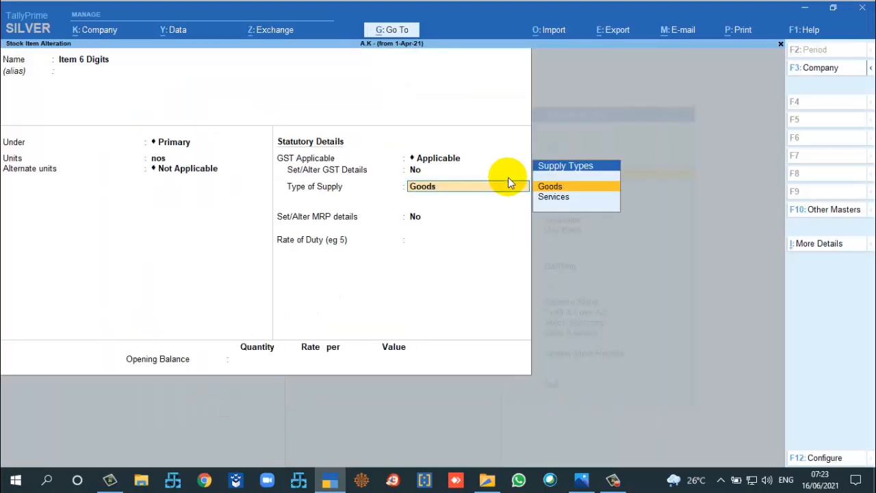
key(ctrl+a)
Open the stock item "SUGAR" for alteration from the list of stock items
key(Down)
key(Down)
key(Down)
key(Down)
key(Down)
key(Down)
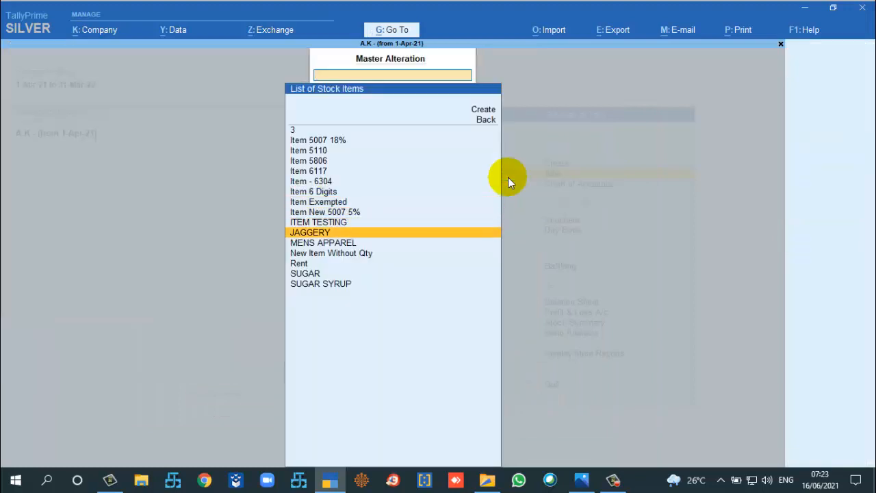
key(Down)
key(Down)
key(Up)
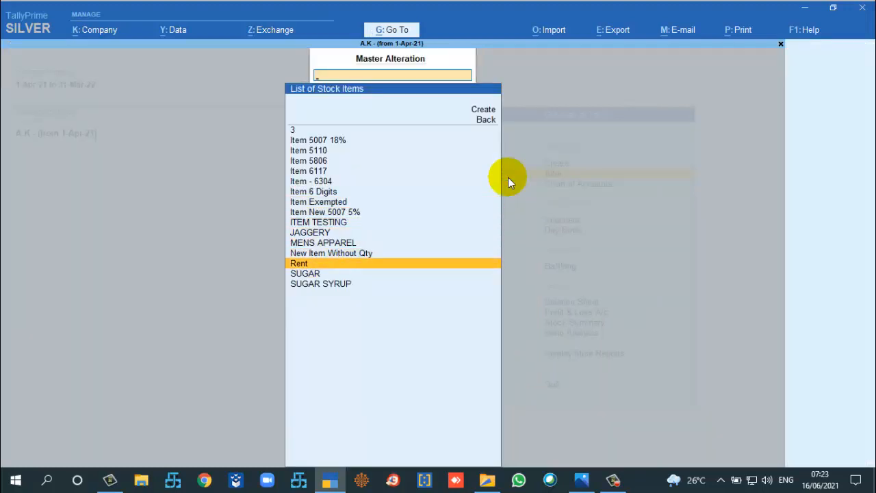
key(Down)
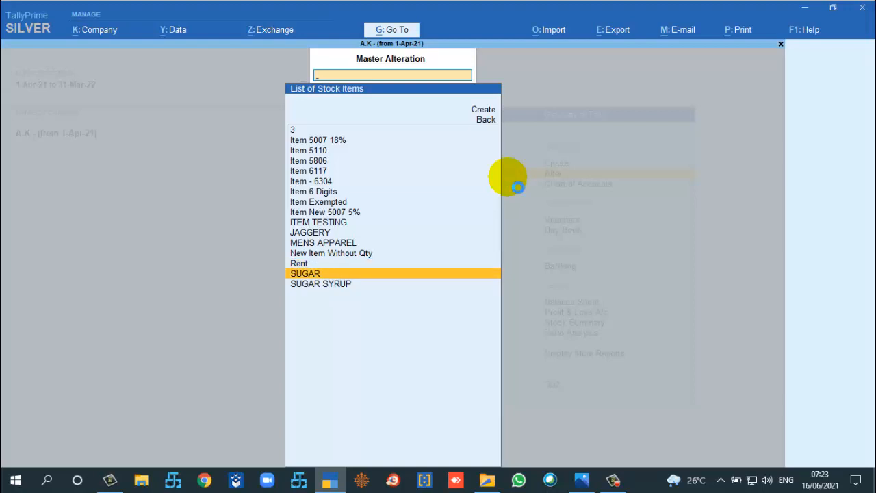
key(Return)
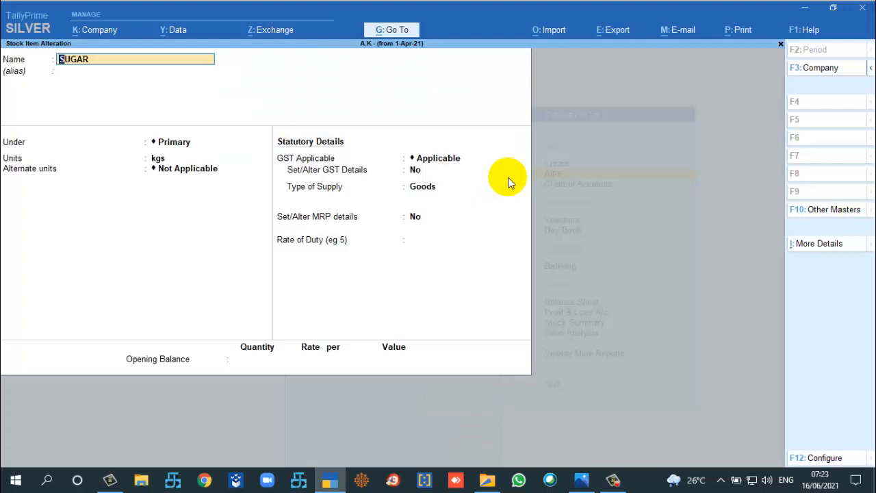
Check the HSN/SAC and tax rates in the GST details of "SUGAR", and accept the item
click(429, 171)
text(s)
key(Return)
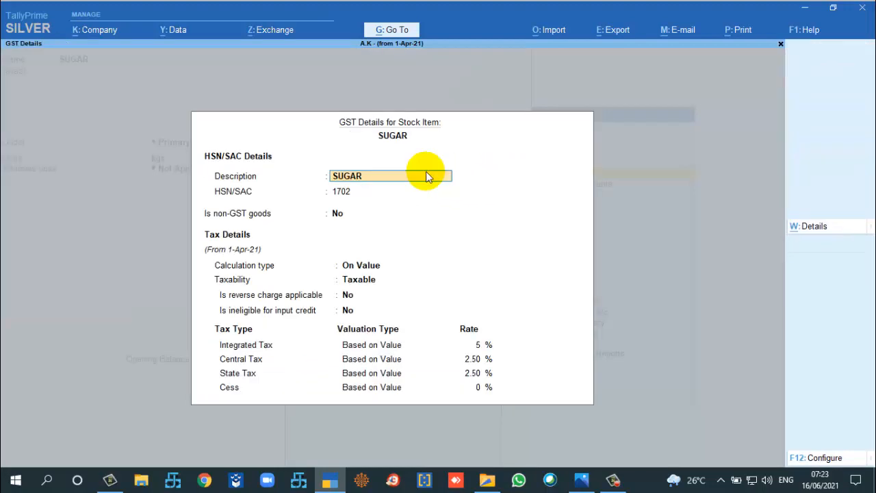
key(ctrl+a)
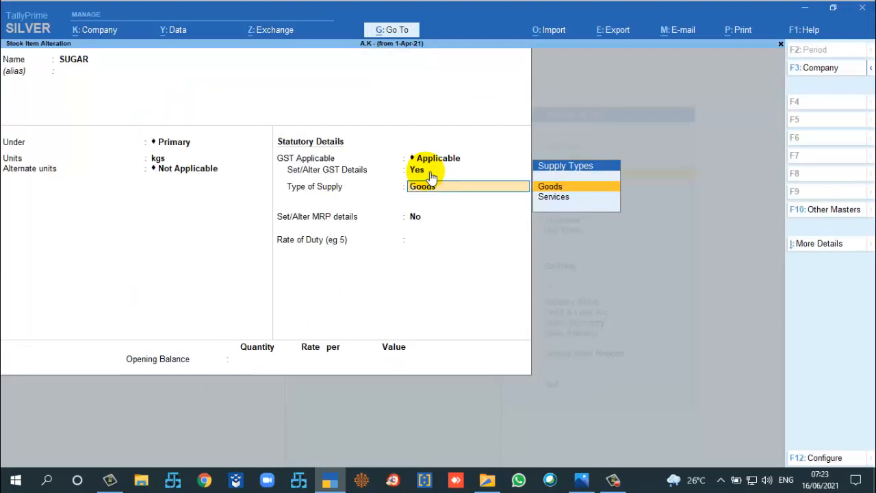
key(ctrl+a)
Open the stock item "SUGAR SYRUP", check the HSN/SAC and tax rates in its GST details, and accept the item
key(Down)
key(Return)
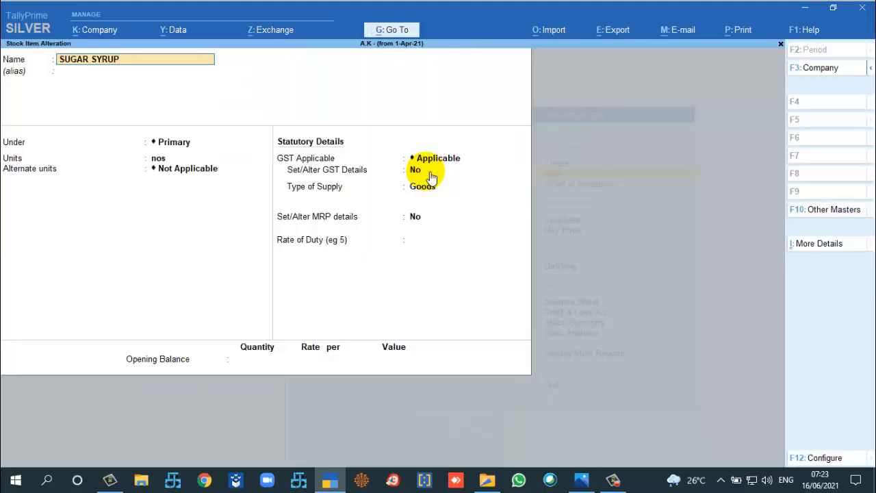
click(428, 173)
text(s)
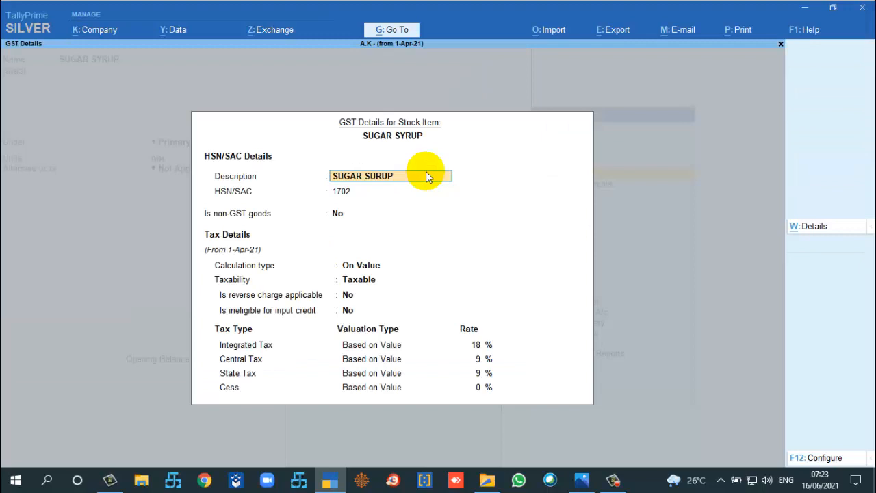
key(ctrl+a)
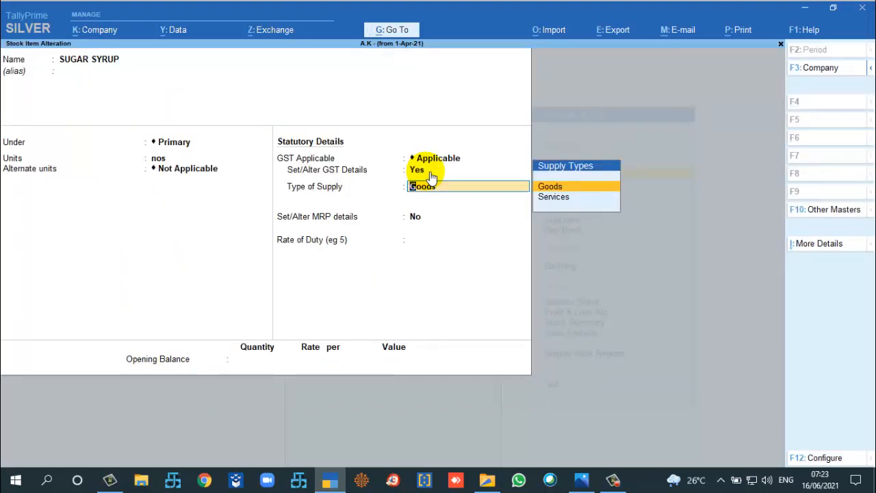
key(ctrl+a)
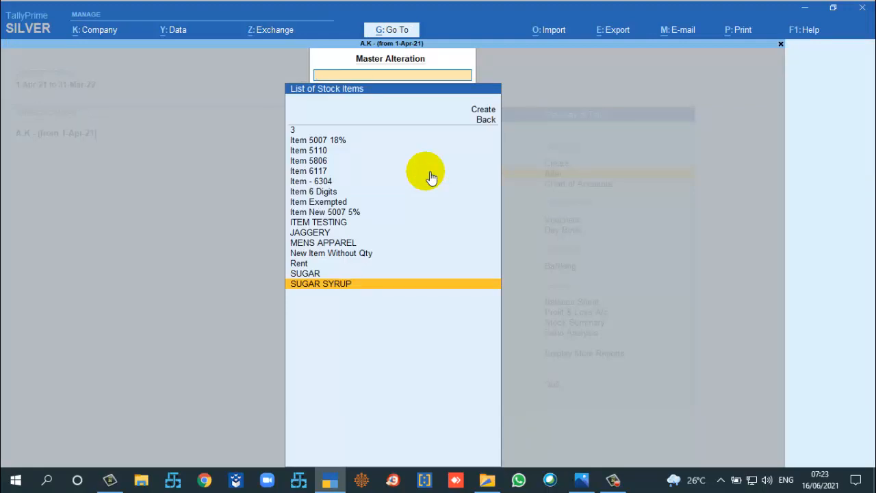
Leave the stock item alteration and return to the Gateway of Tally
key(Up)
key(Up)
key(Up)
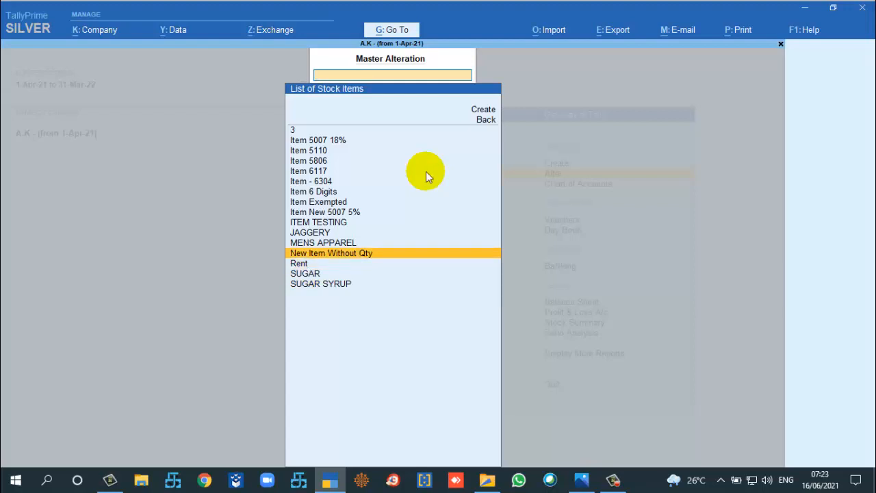
key(Escape)
key(Escape)
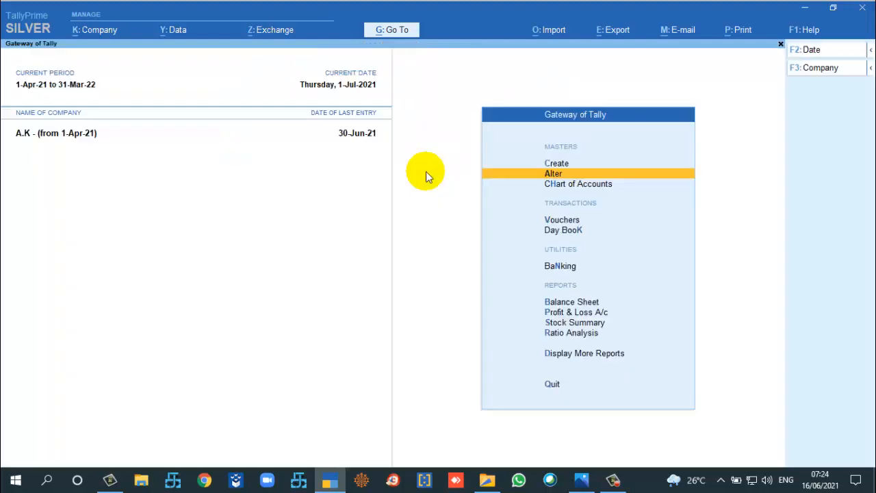
key(Escape)
key(Escape)
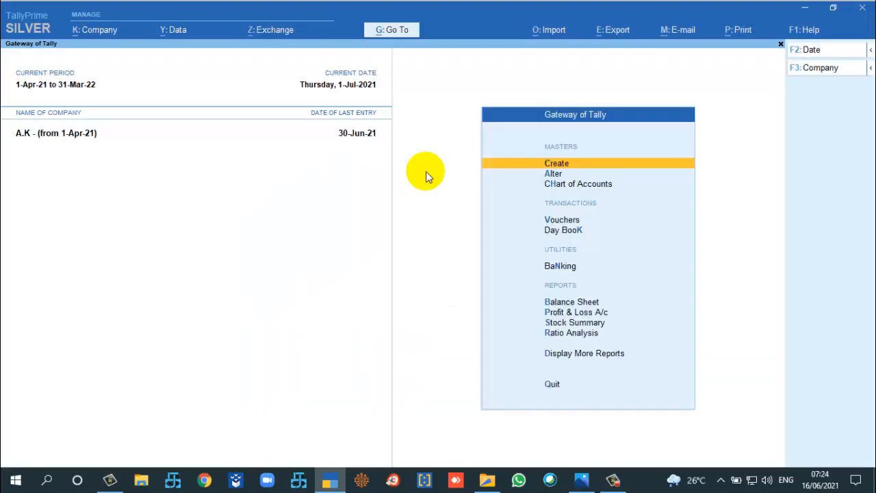
Display the additional reports from the Gateway of Tally
key(Down)
key(Down)
key(Down)
key(Down)
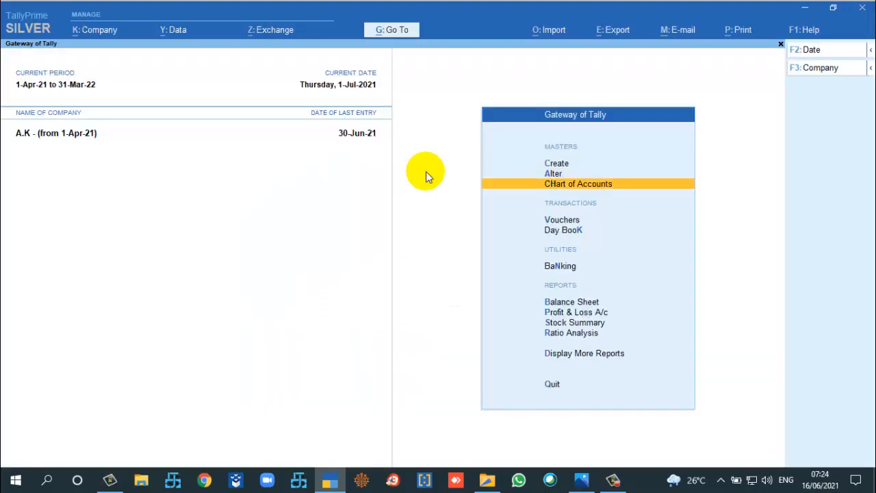
key(Up)
key(Down)
key(Down)
key(Down)
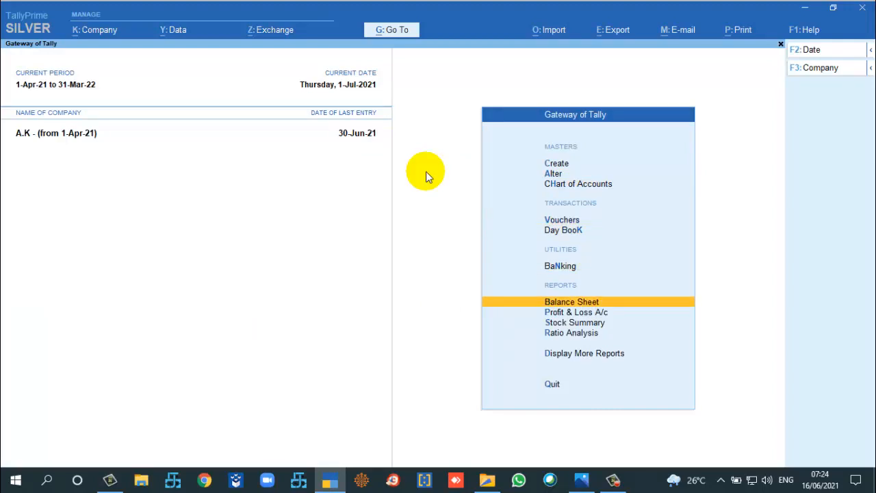
key(Down)
key(Down)
key(Down)
key(Down)
key(Return)
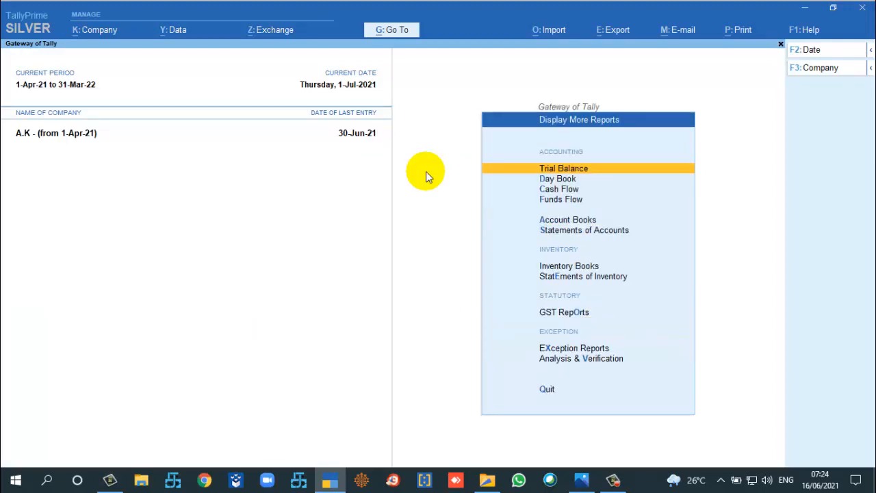
Open the Account Books among the additional accounting reports
key(Down)
key(Down)
key(Down)
key(Down)
key(Down)
key(Down)
key(Down)
key(Down)
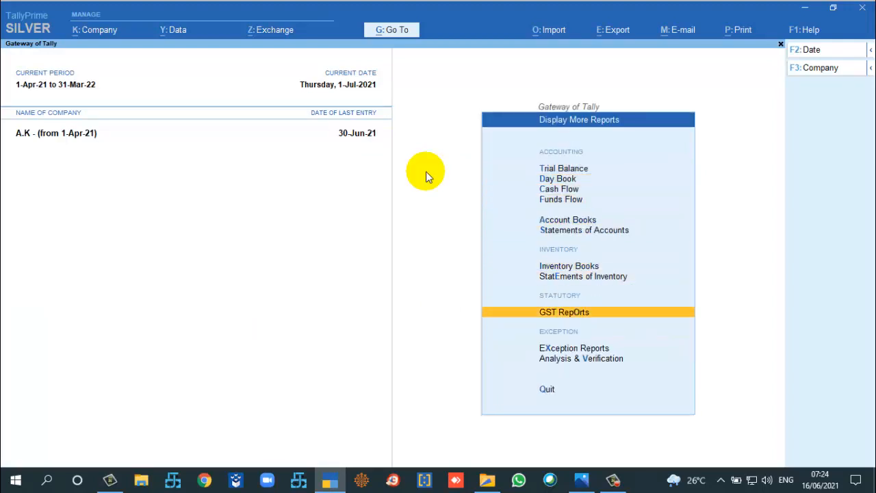
key(Up)
key(Up)
key(Up)
key(Up)
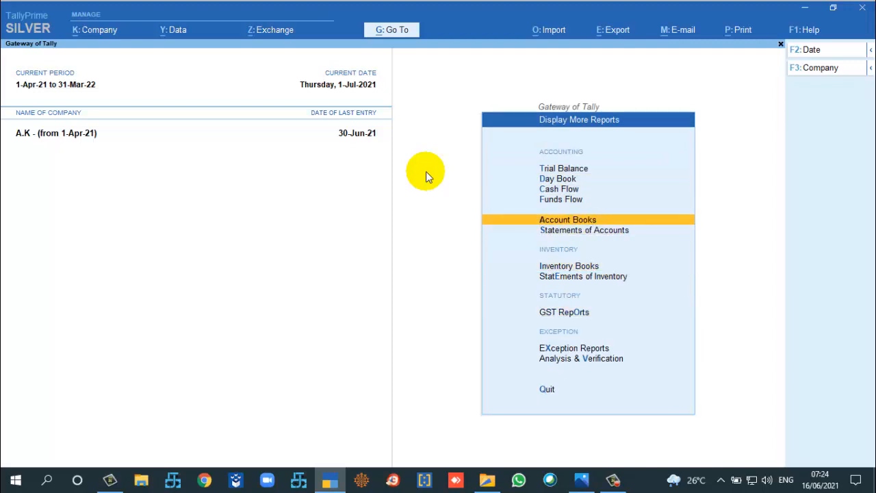
key(Return)
Open the Sales Register and display the list of all sales vouchers for June 2021
key(Down)
key(Down)
key(Down)
key(Down)
key(Down)
key(Down)
key(Down)
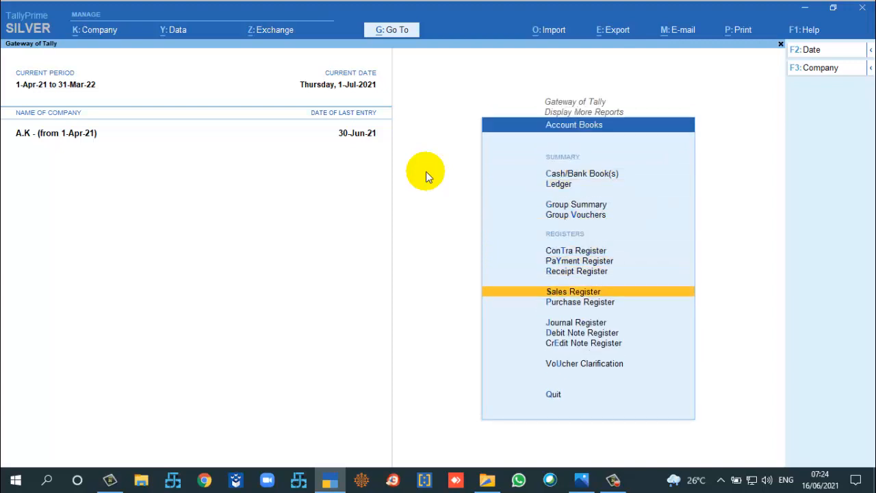
key(Return)
key(Return)
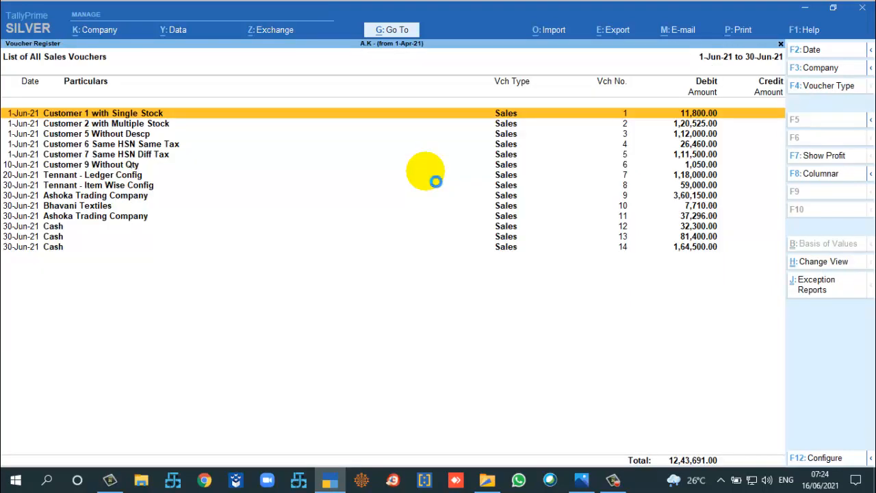
Review the items in the sales vouchers of Customer 1 with Single Stock and Customer 2 with Multiple Stock, returning to the voucher list
key(Return)
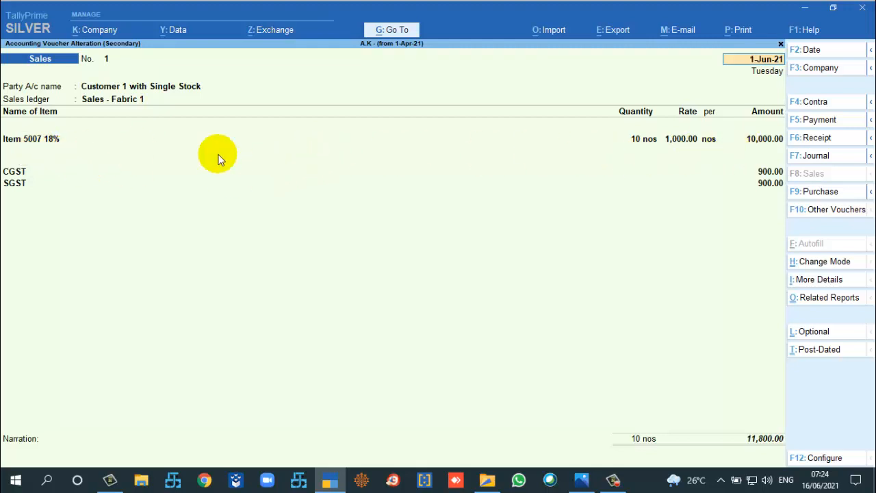
key(ctrl+a)
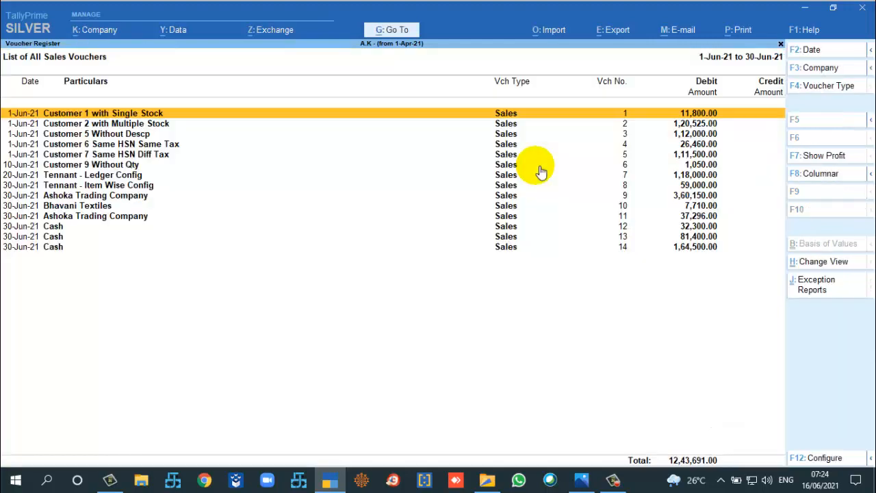
key(Return)
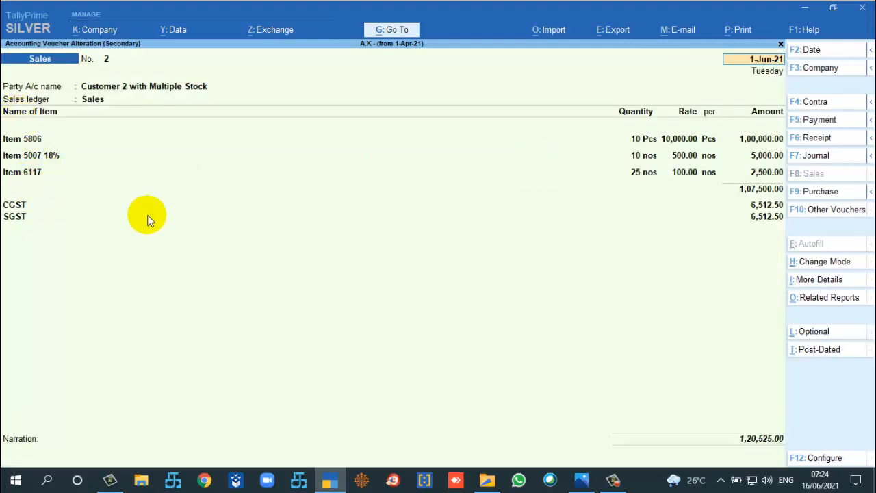
key(Escape)
key(y)
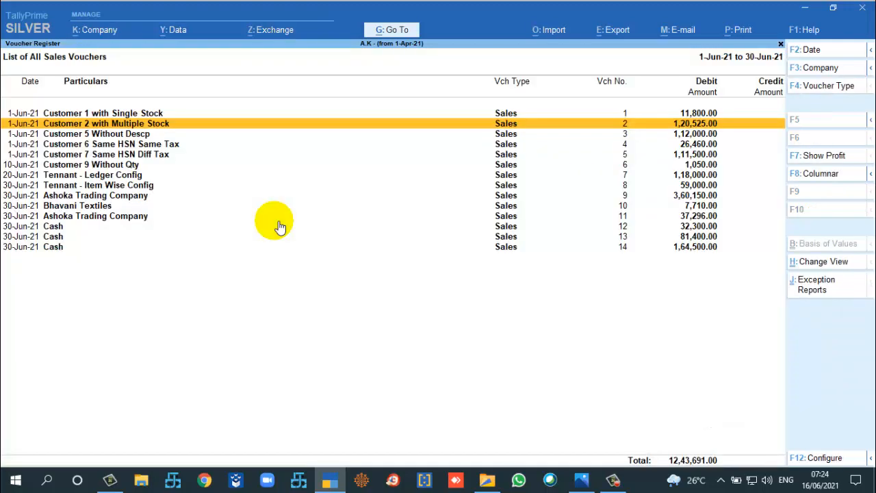
Open the Customer 5 Without Descp voucher, check the HSN description in Item 5806's GST details, and leave the voucher without saving
key(Down)
key(Return)
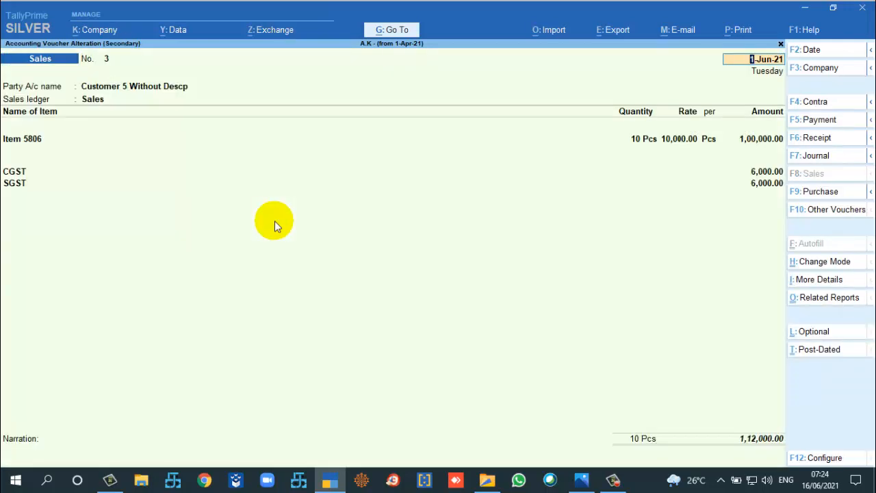
click(31, 140)
key(ctrl+Return)
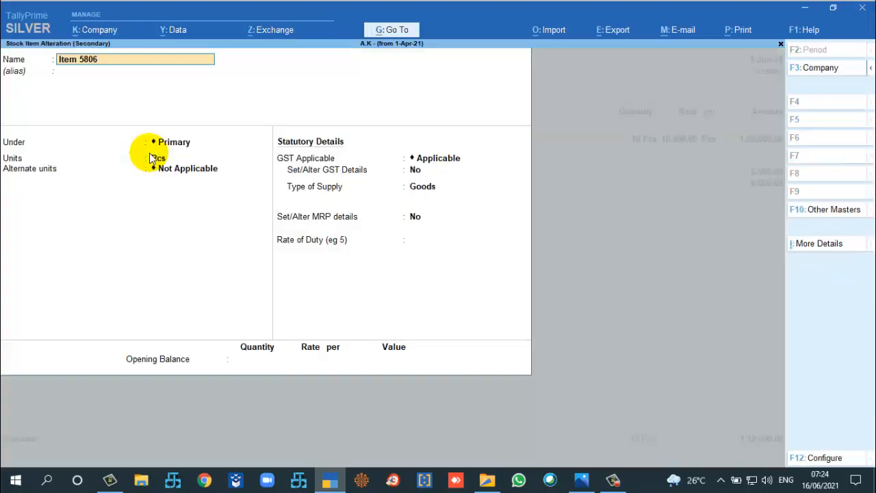
click(419, 170)
key(Return)
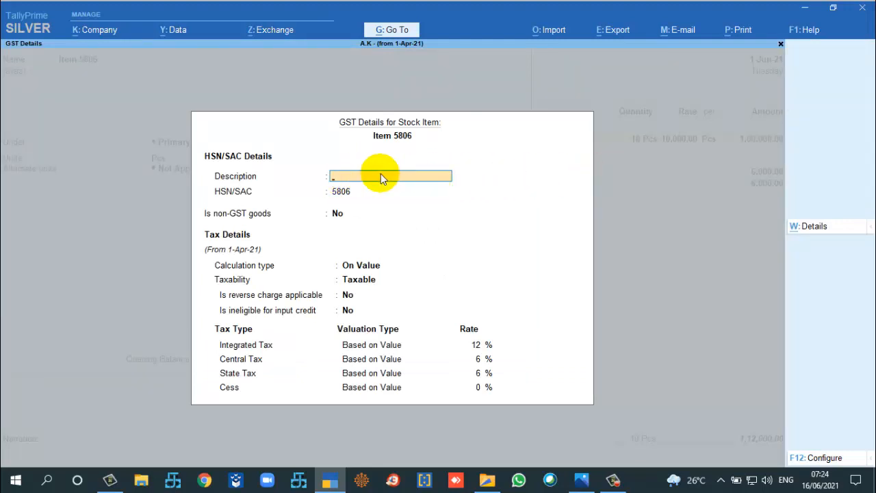
key(Escape)
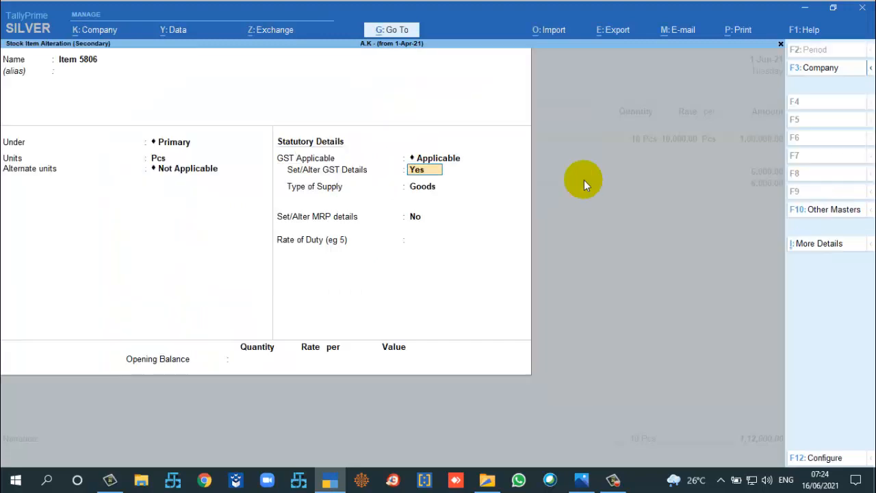
key(Escape)
key(Escape)
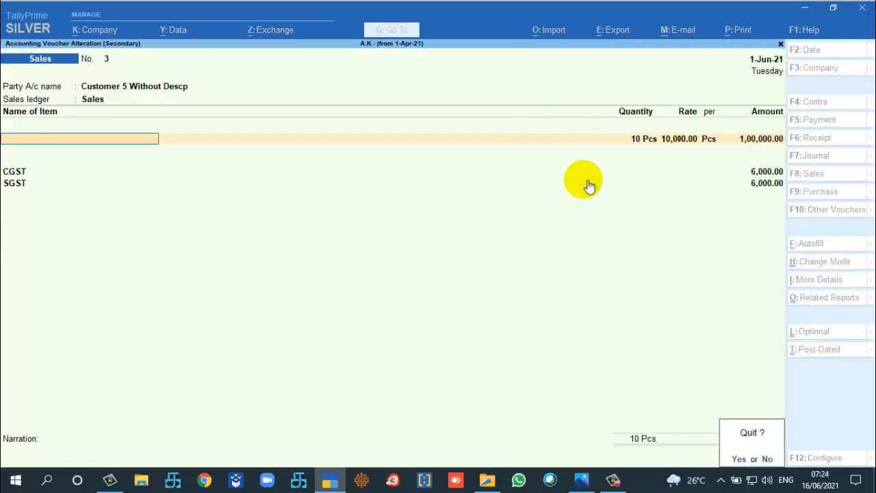
key(y)
Review the item lines in the Customer 6 Same HSN Same Tax sales voucher and quit it
key(Down)
key(Return)
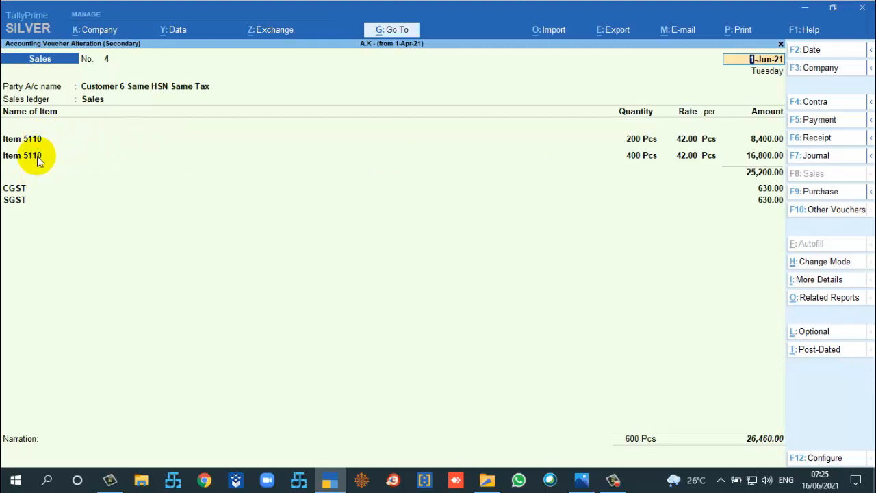
key(Escape)
key(Escape)
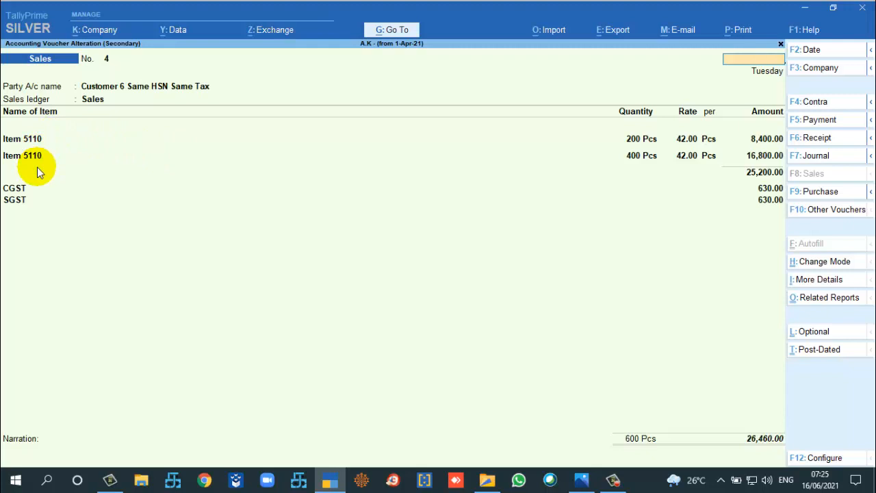
key(y)
Open the Customer 7 Same HSN Diff Tax voucher and check the HSN/SAC and tax rates of Item 5007 18%
key(Down)
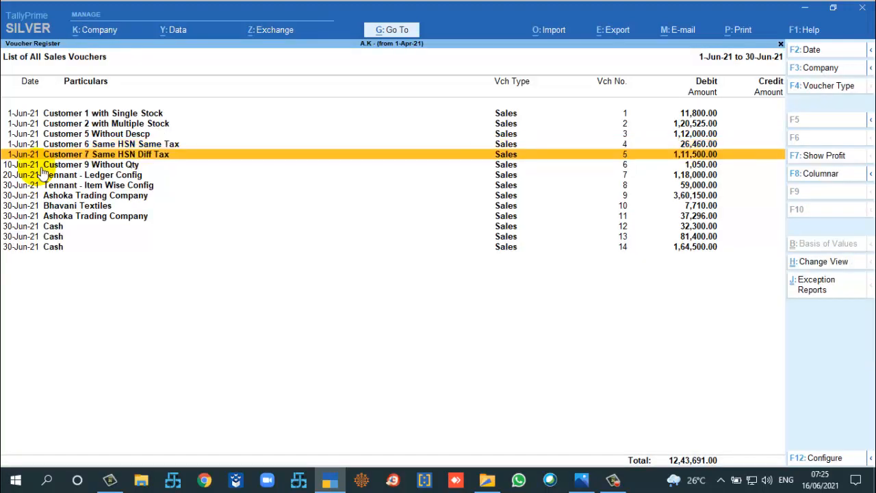
key(Return)
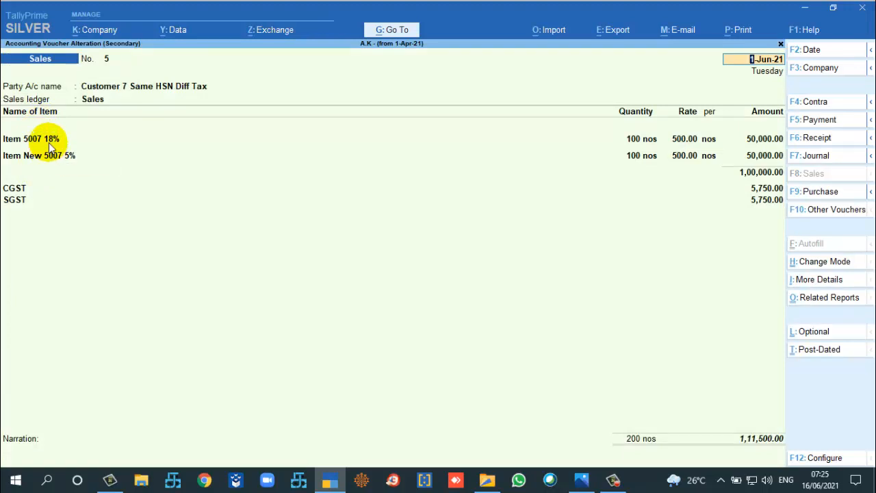
click(50, 144)
key(ctrl+Return)
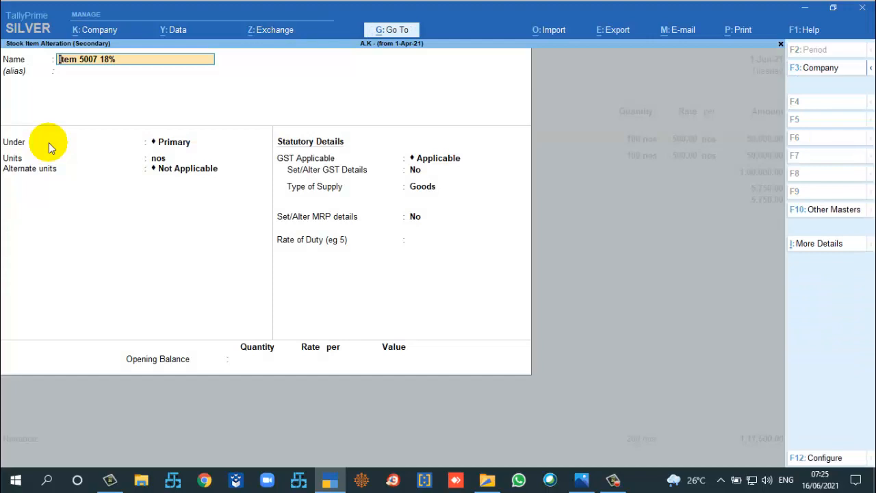
click(414, 169)
text(s)
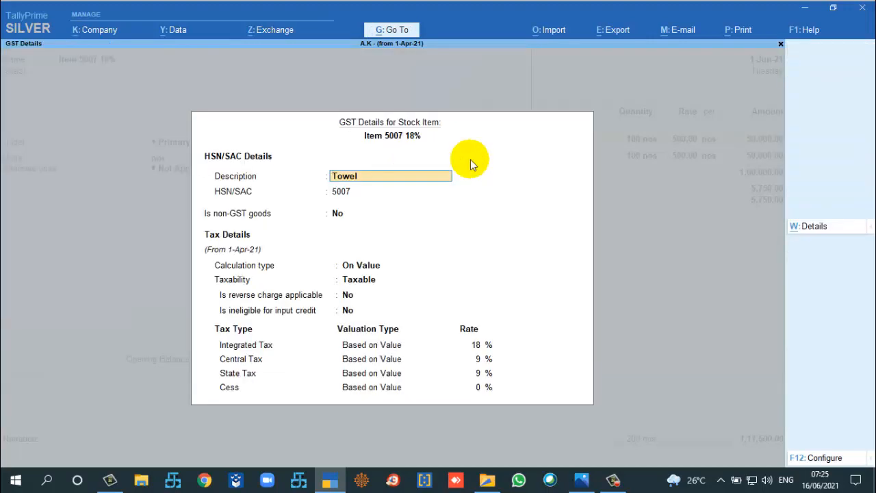
key(BackSpace)
key(Escape)
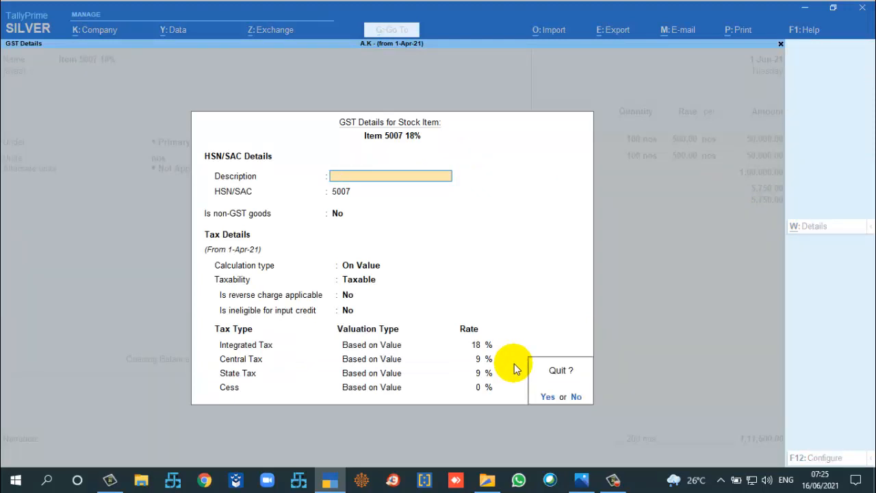
key(Return)
key(ctrl+a)
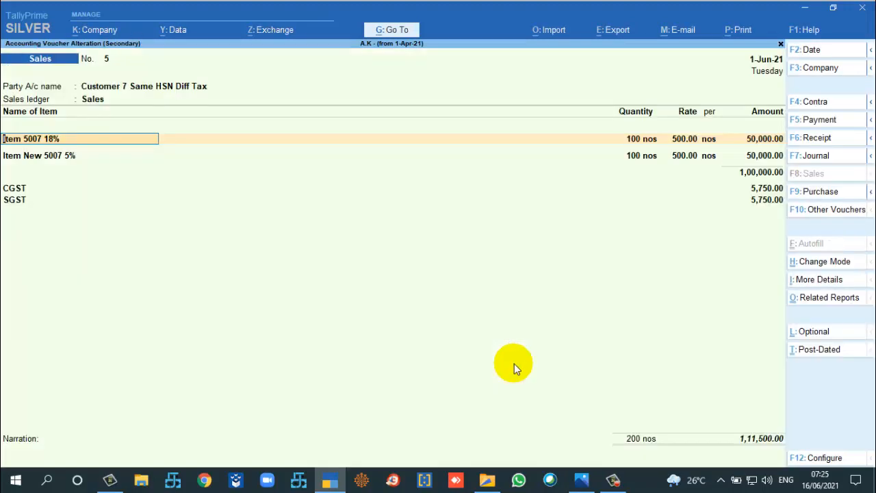
Check the HSN/SAC and tax rates of Item New 5007 5%, then quit the item and the voucher without saving
key(Down)
key(ctrl+Return)
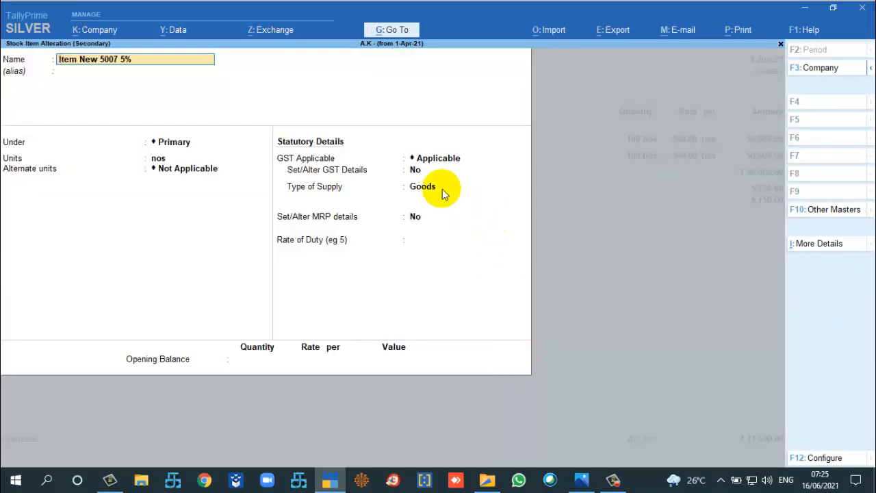
click(419, 170)
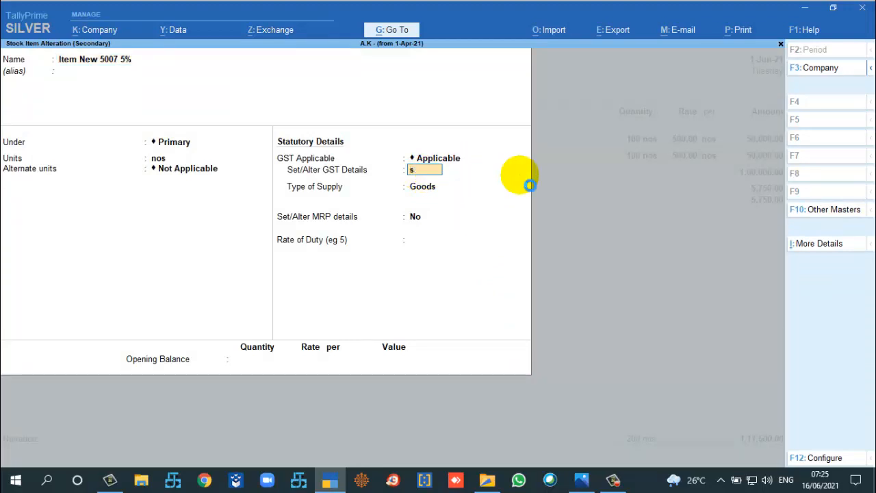
key(Return)
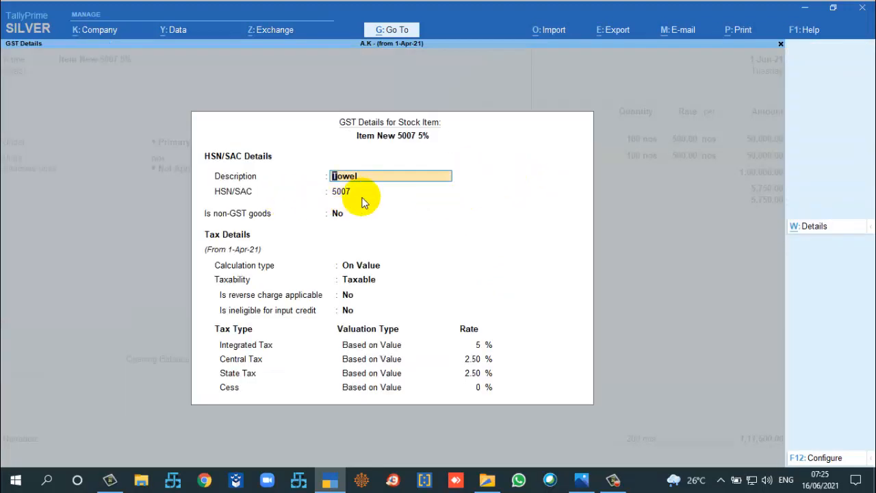
key(BackSpace)
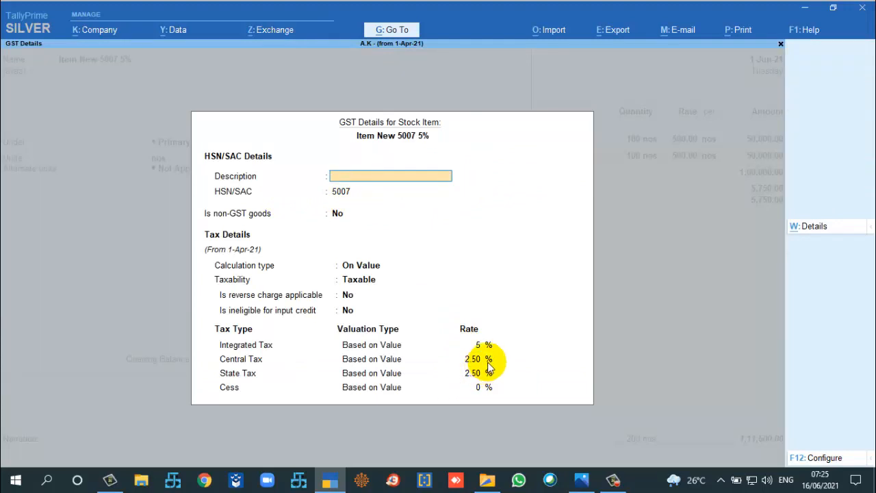
key(Escape)
key(y)
key(Escape)
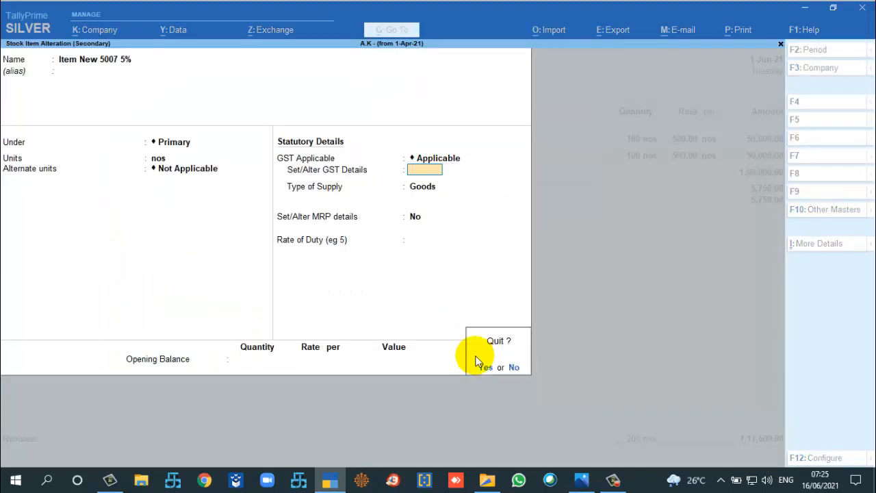
key(y)
key(Escape)
key(Escape)
key(y)
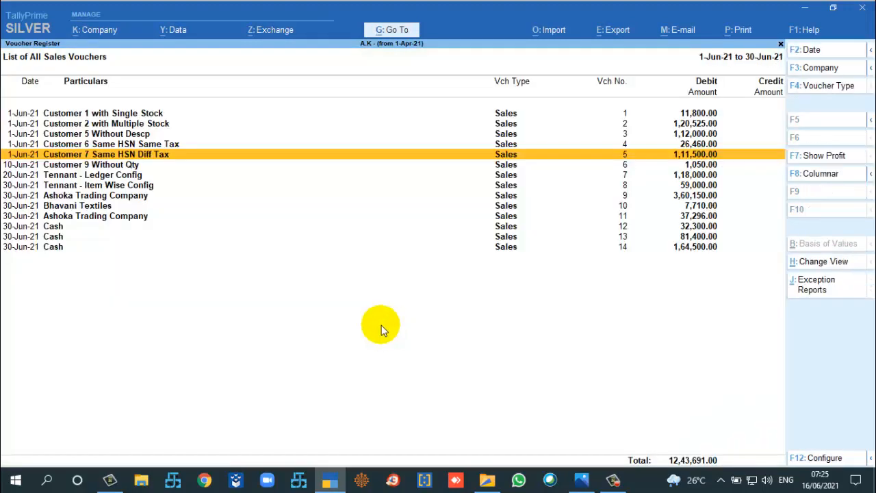
Open the Customer 9 Without Qty sales voucher and check the units and GST applicability of the stock item New Item Without Qty
click(130, 166)
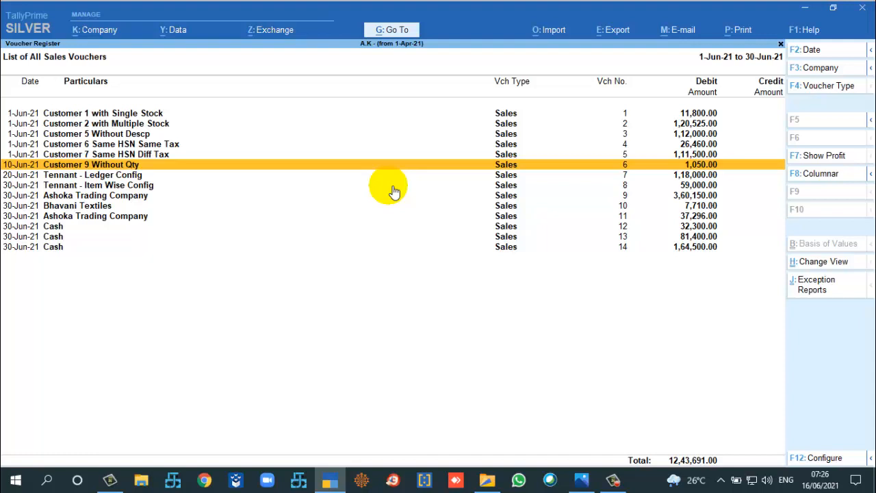
key(Return)
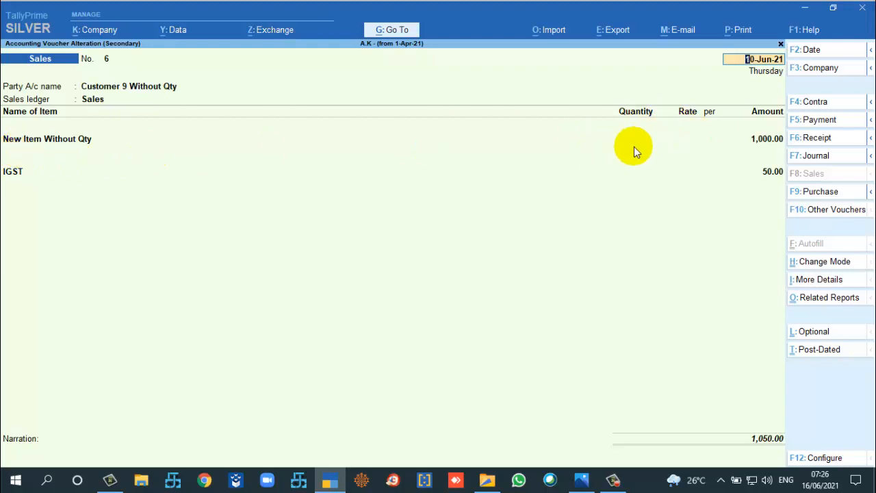
click(78, 142)
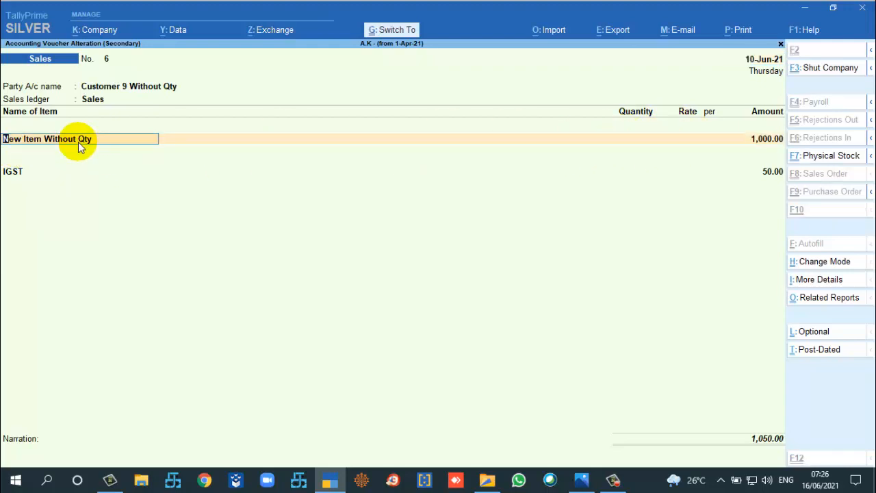
key(ctrl+Return)
key(Return)
key(Return)
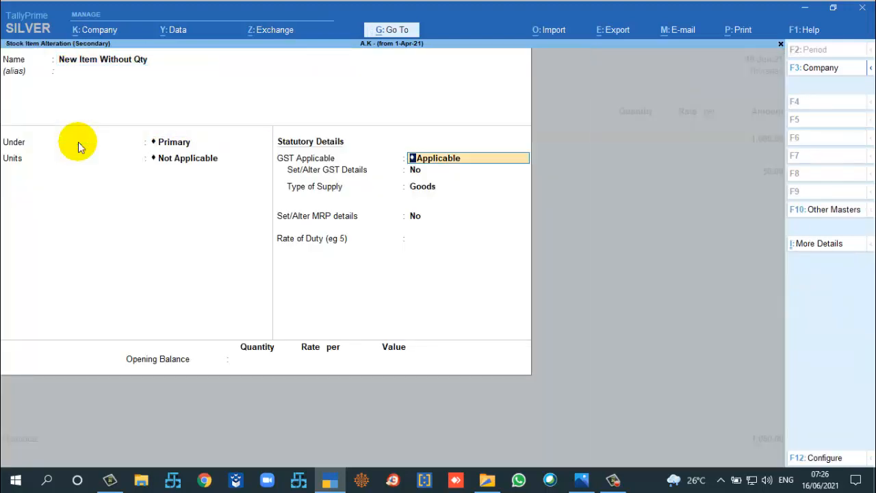
key(Return)
key(Return)
key(ctrl+a)
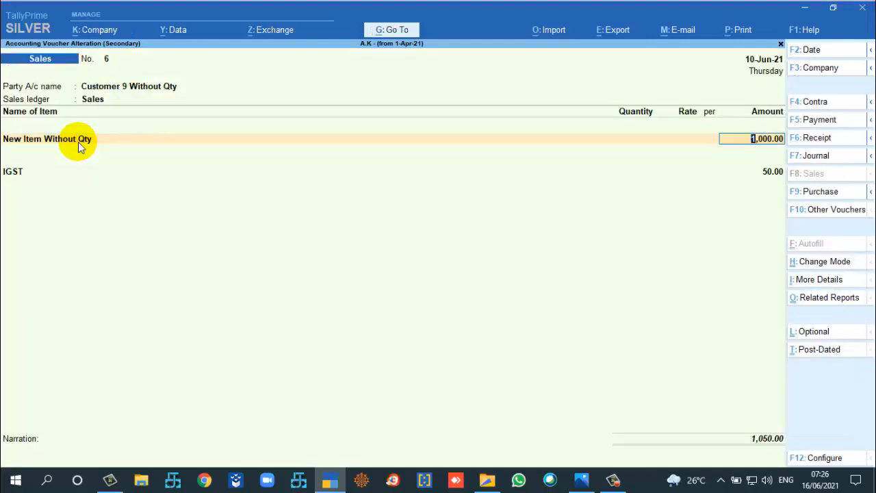
Leave the Customer 9 Without Qty voucher and return to the list of sales vouchers
click(78, 141)
key(Return)
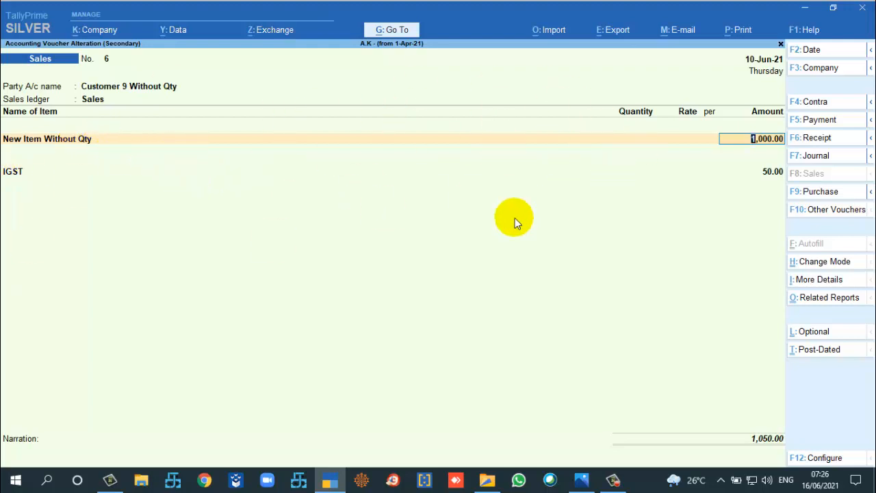
key(BackSpace)
key(Escape)
Open the Tennant - Ledger Config sales voucher and open its Commission Received ledger for alteration
key(Down)
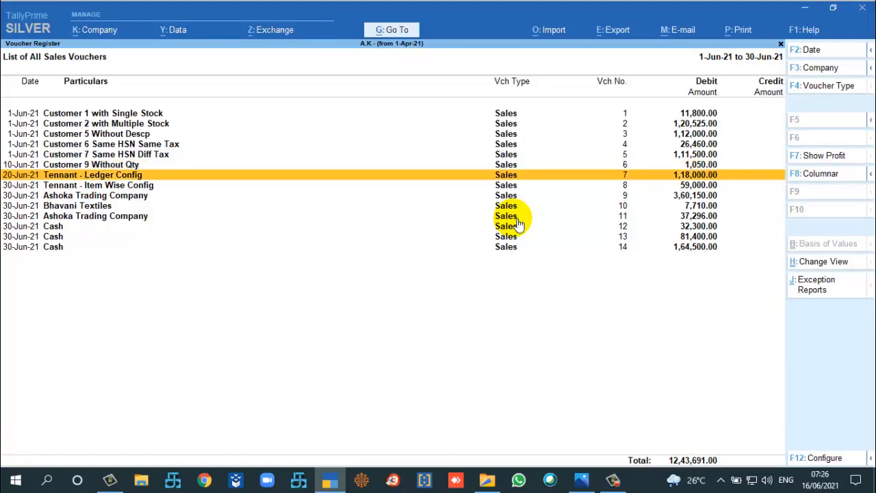
key(Return)
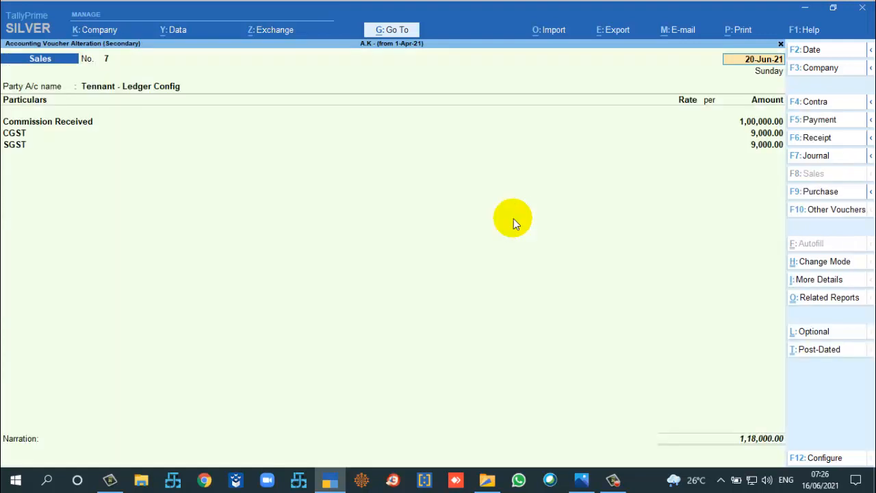
click(57, 127)
key(ctrl)
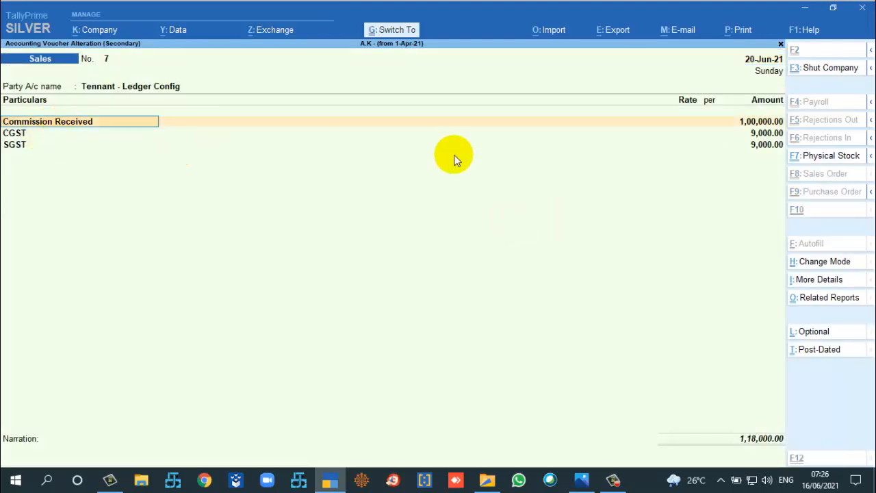
key(ctrl+Return)
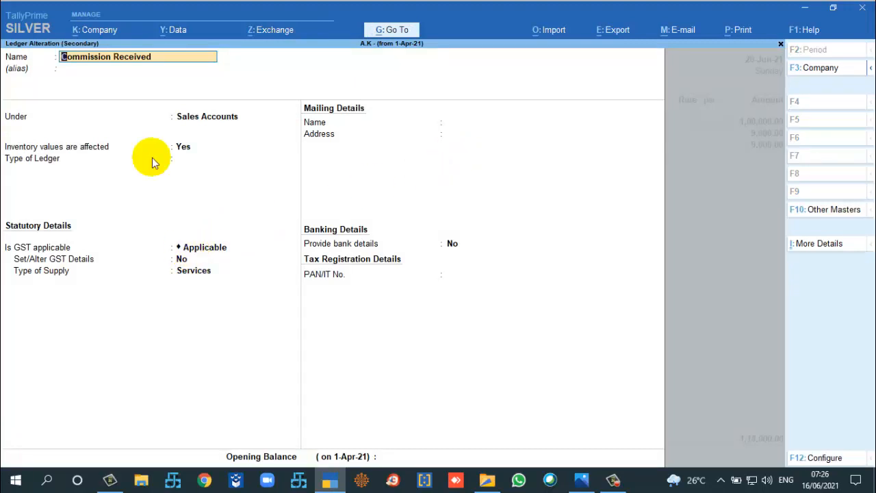
Set Set/Alter GST Details to Yes for the Commission Received ledger and check its HSN/SAC and tax rates
click(183, 258)
text(s)
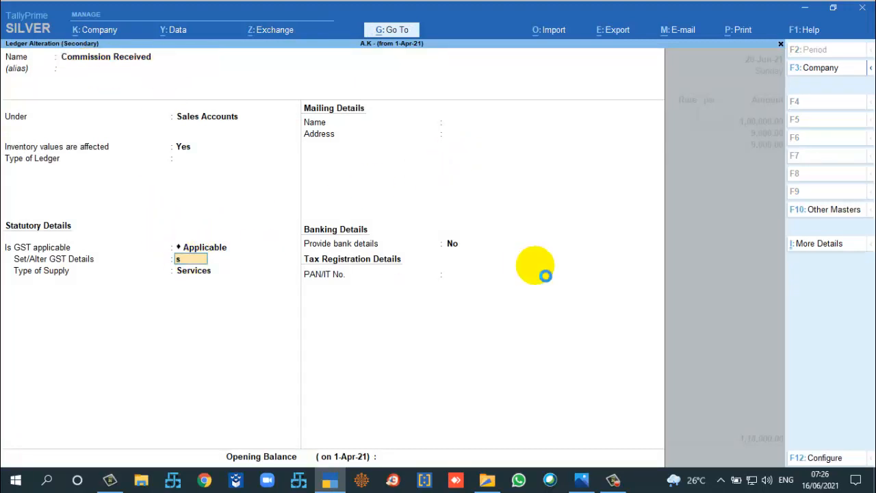
key(Return)
key(ctrl+a)
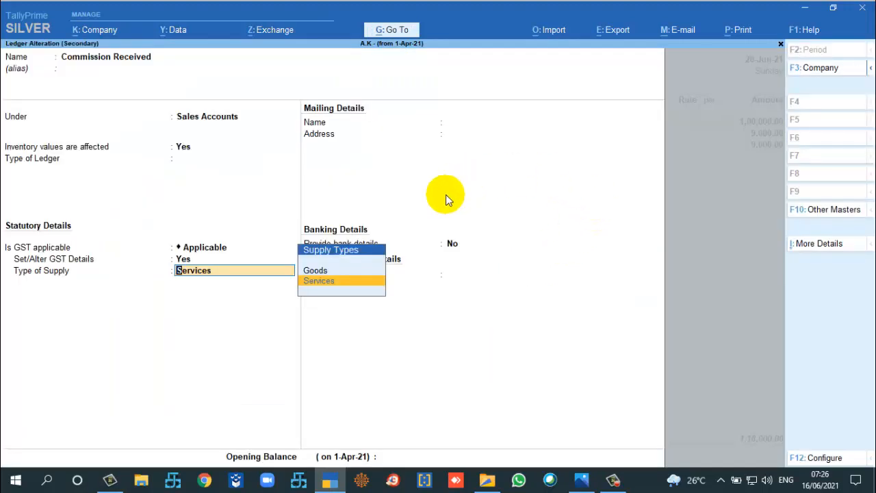
key(BackSpace)
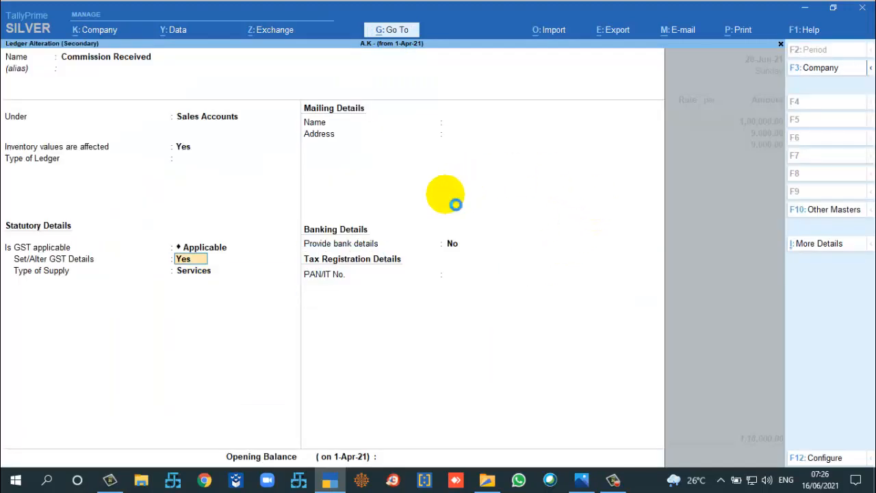
key(Return)
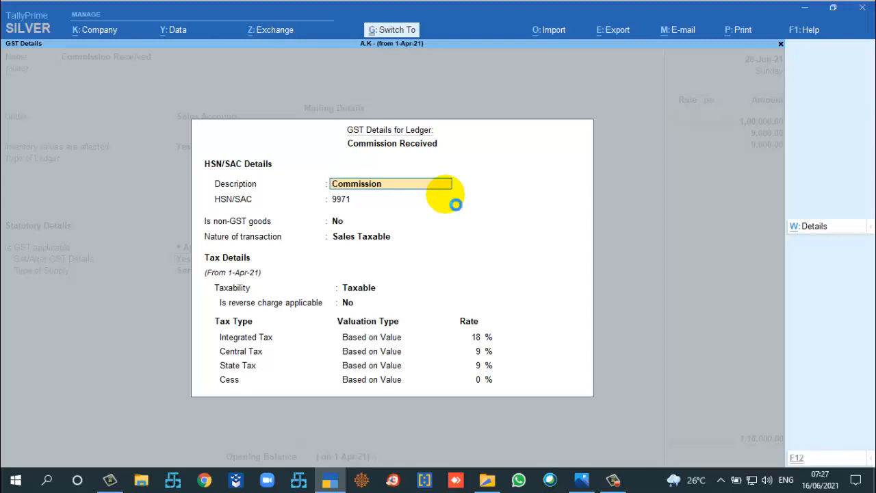
Accept the GST details of Commission Received and save the ledger and the Tennant - Ledger Config voucher
key(ctrl+a)
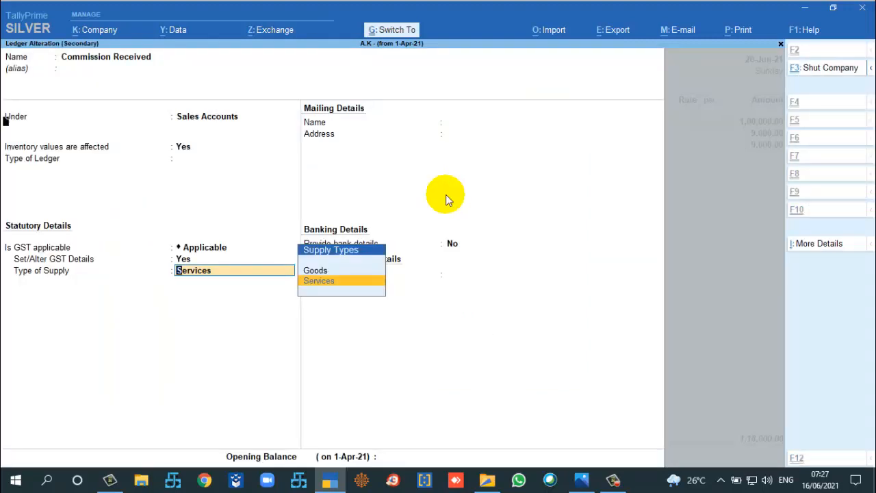
key(ctrl+a)
key(ctrl)
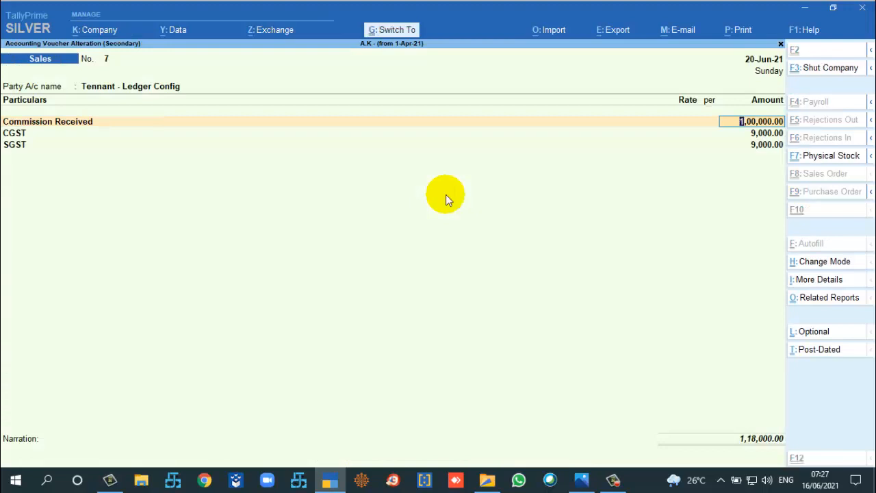
key(ctrl+a)
Open the Tennant - Item Wise Config sales voucher and check the HSN/SAC and tax rates of the stock item Rent
key(Return)
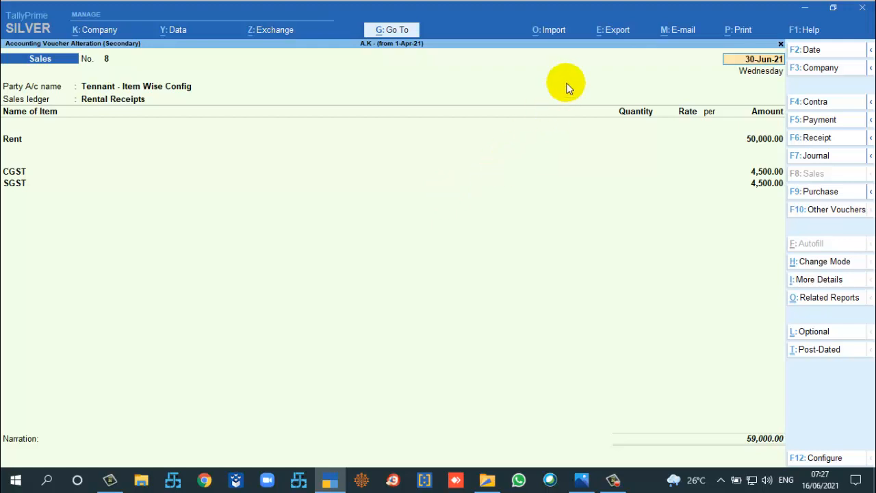
click(12, 141)
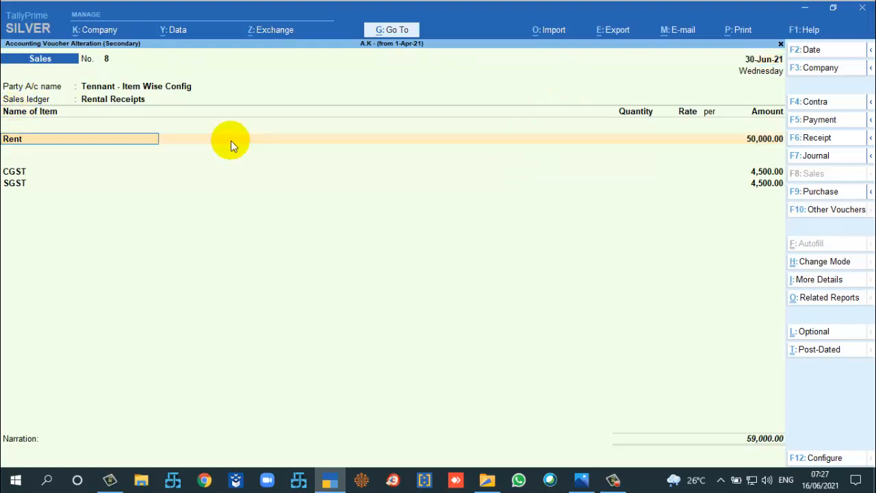
key(ctrl+Return)
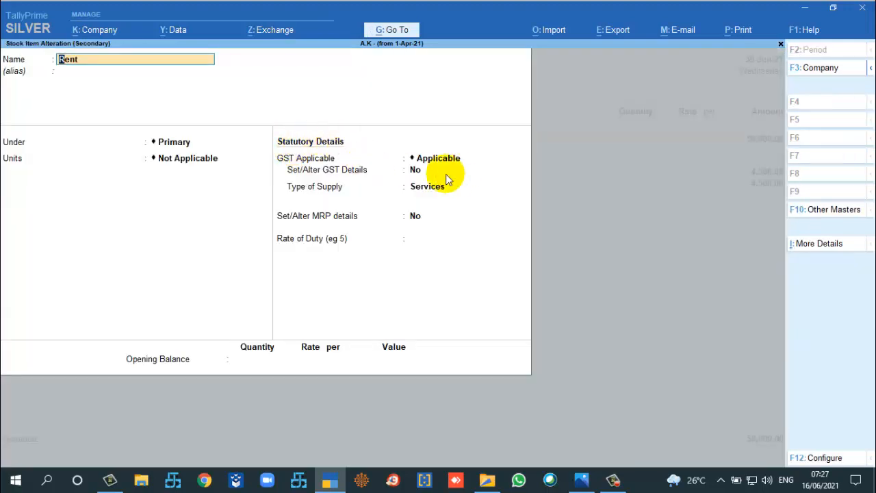
click(416, 170)
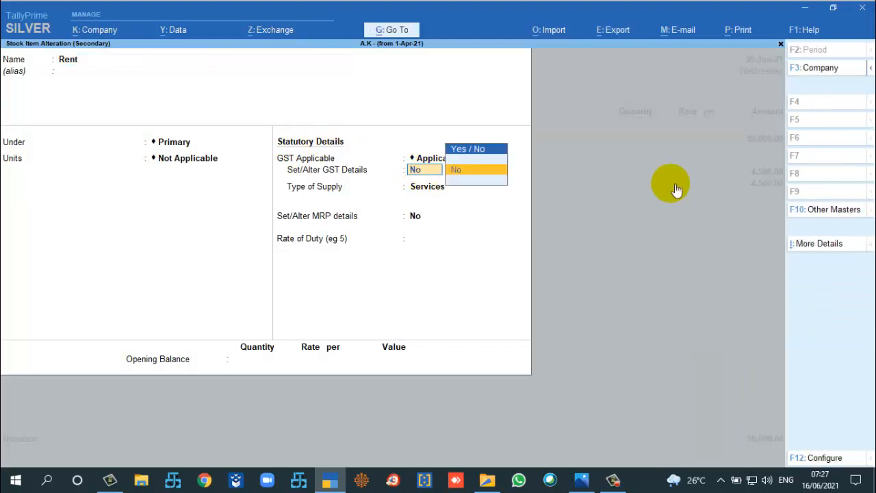
key(BackSpace)
key(BackSpace)
key(space)
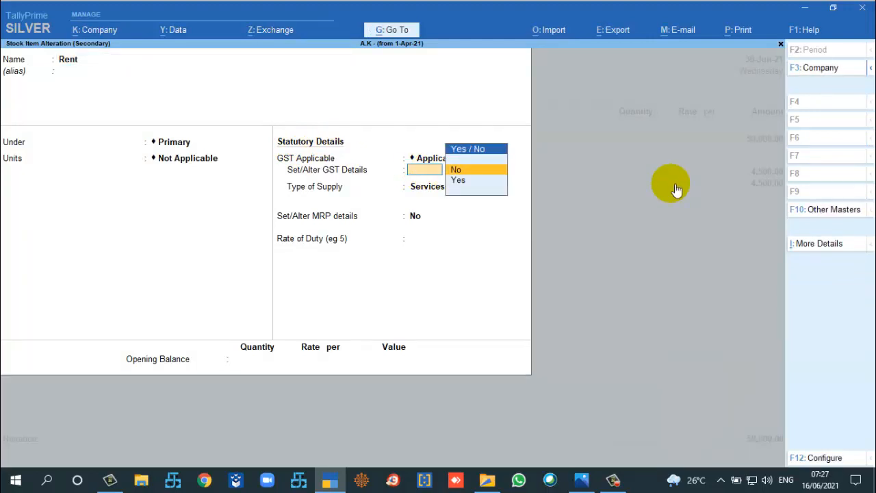
key(Down)
key(Return)
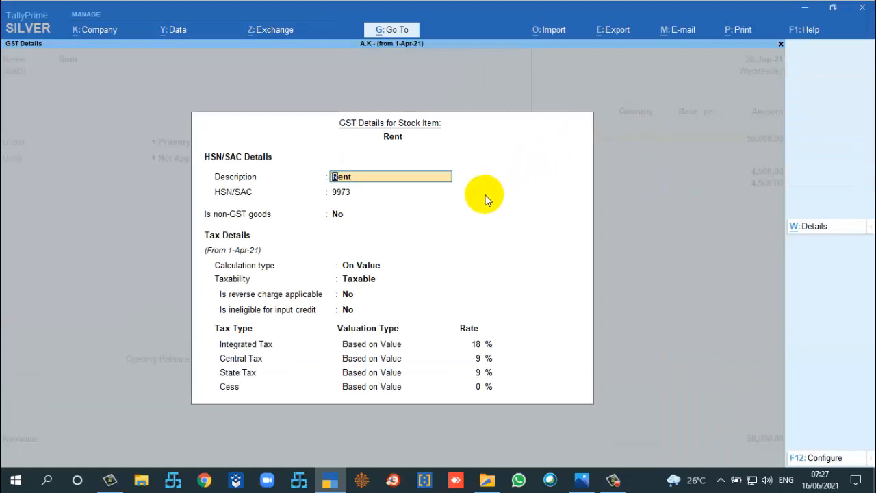
Open the tax rate history of the item Rent and review its HSN/SAC, calculation type and taxability
key(alt+l)
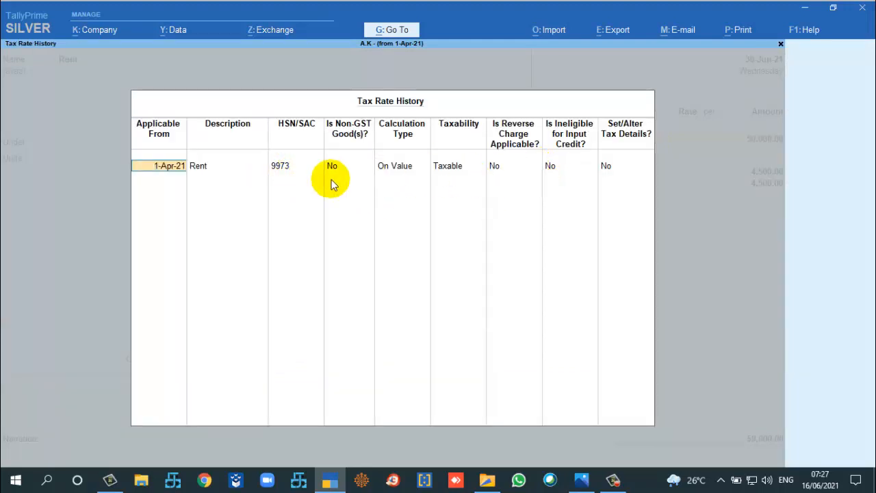
key(Return)
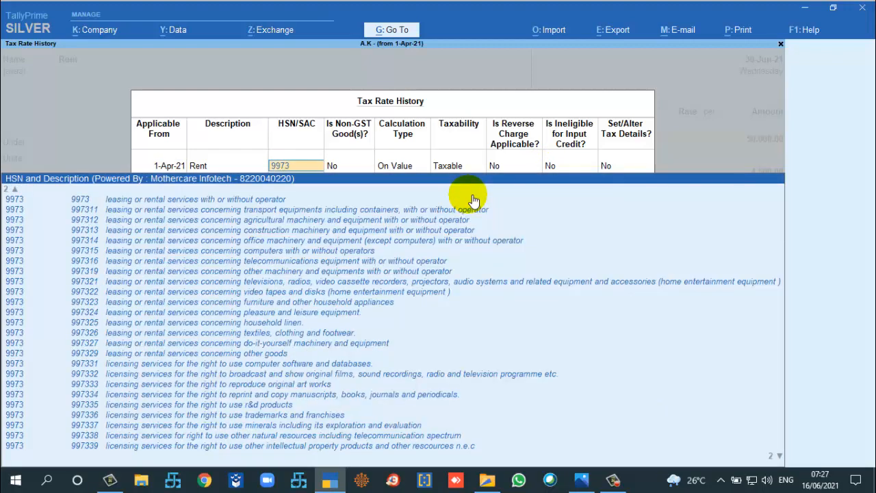
key(Return)
key(Return)
key(Return)
key(Return)
key(Return)
key(Return)
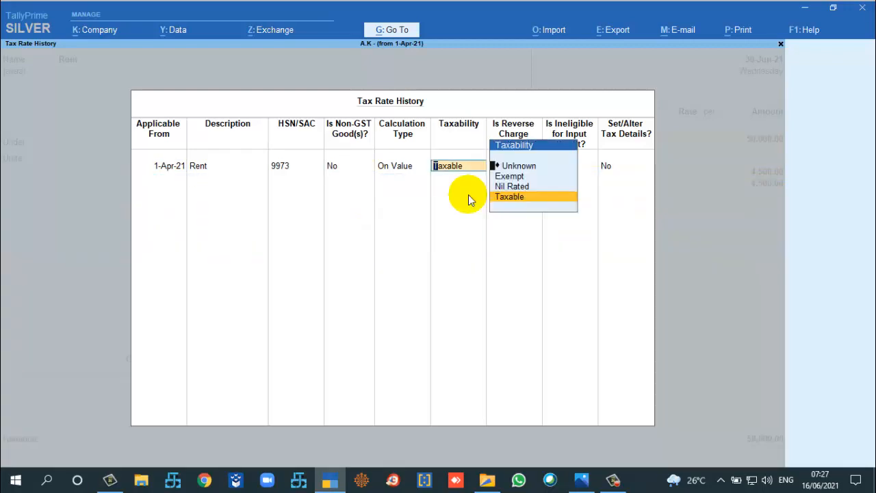
key(Return)
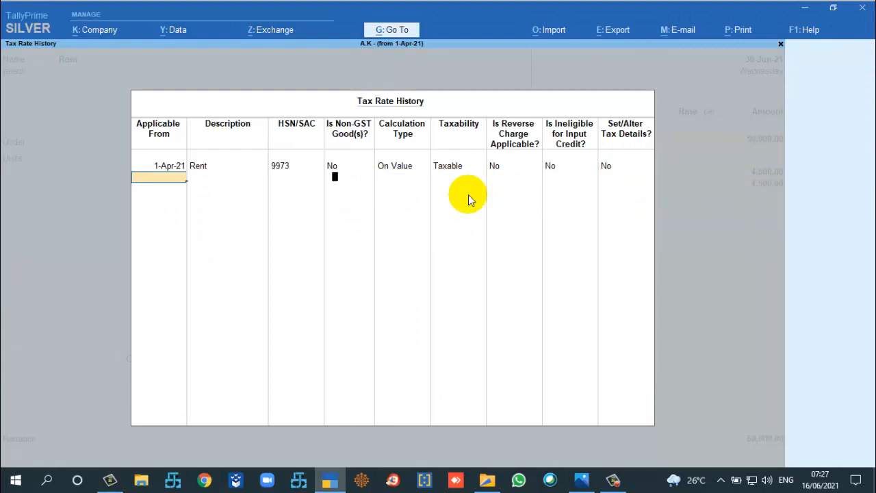
key(Return)
Accept the tax details of Rent and save the stock item and the Tennant - Item Wise Config voucher
key(ctrl+a)
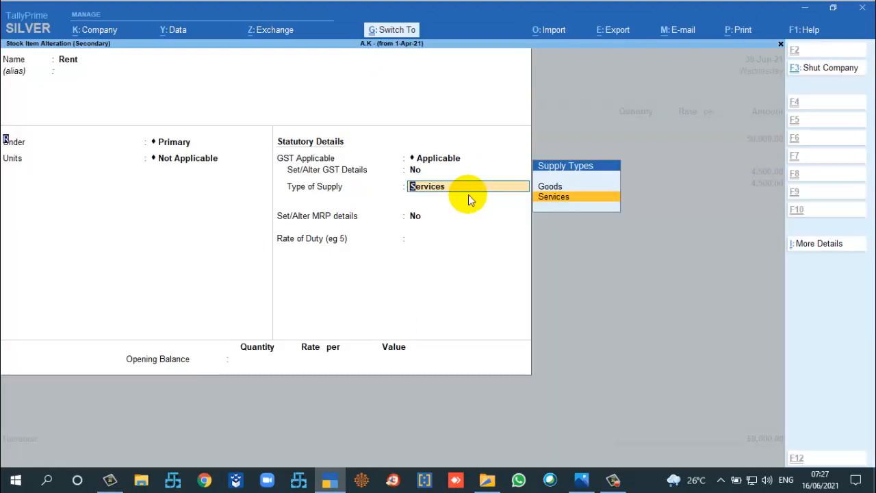
key(ctrl+a)
key(ctrl+a)
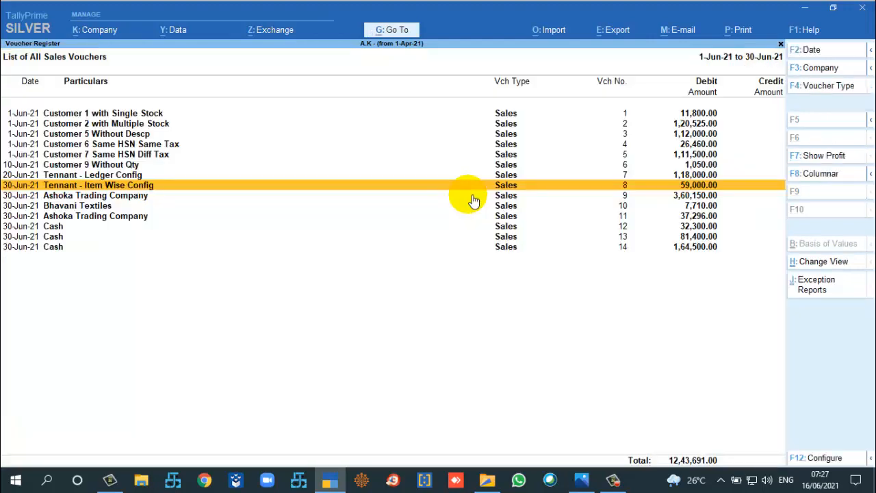
double_click(472, 198)
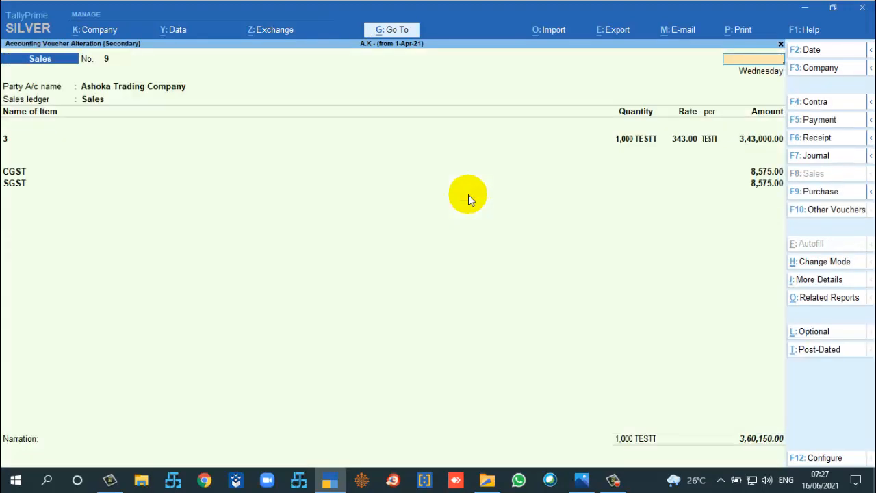
key(Escape)
key(y)
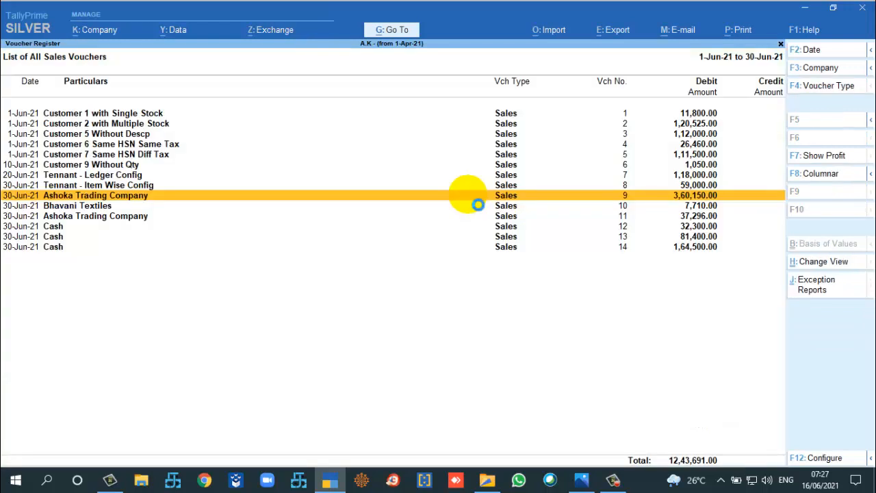
Open the first Ashoka Trading Company voucher, check the units and GST applicability of stock item 3, and quit both without saving
double_click(468, 195)
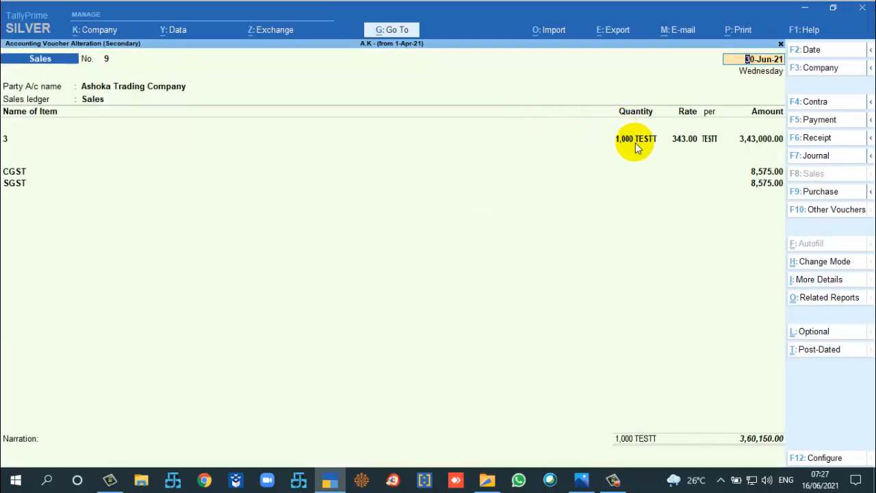
click(19, 141)
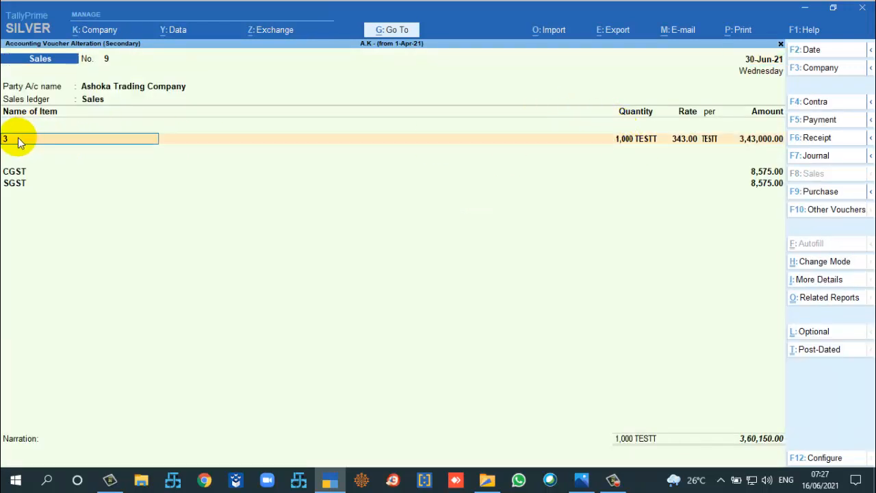
key(ctrl+Return)
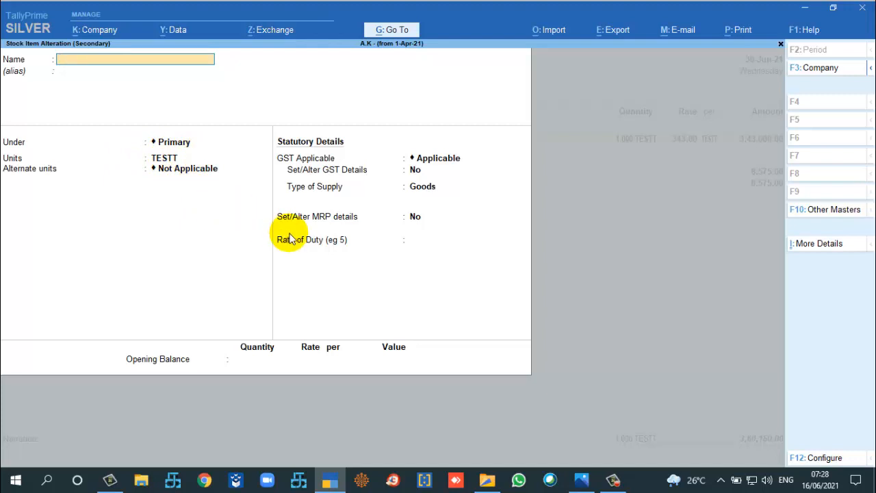
key(Escape)
key(y)
key(Escape)
key(y)
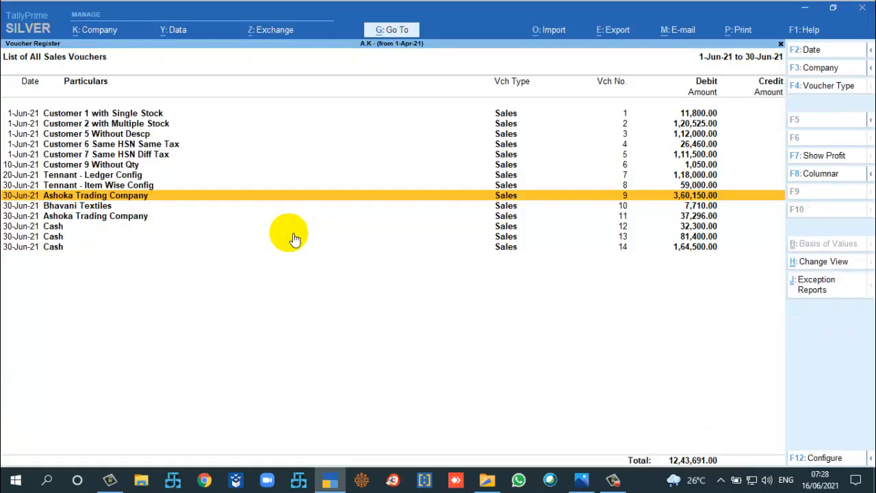
Open the Bhavani Textiles sales voucher to review Item 5110 and Item Exempted, then quit it without saving
key(Down)
key(Return)
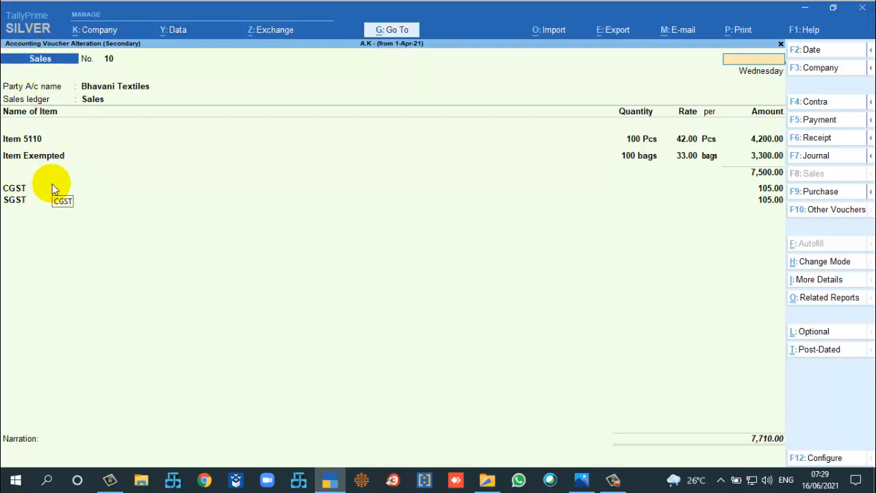
key(Escape)
key(y)
Open the second Ashoka Trading Company voucher to review Item 6 Digits, then quit it without saving
key(Down)
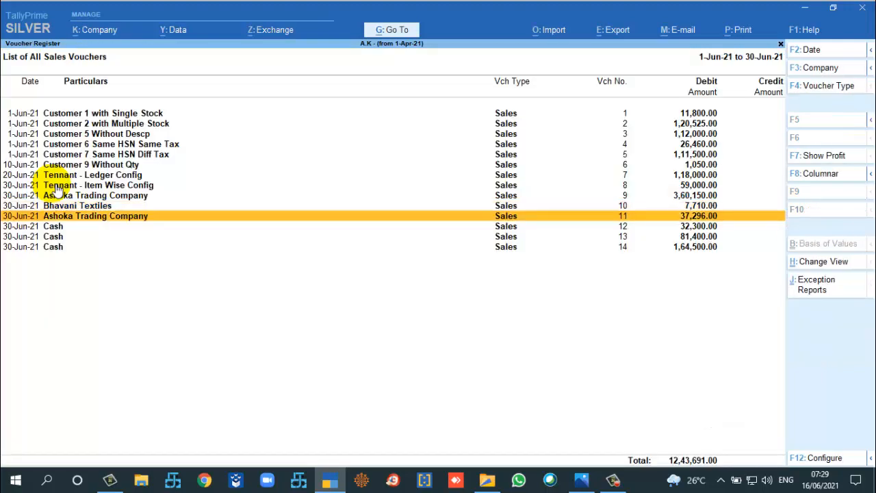
key(Return)
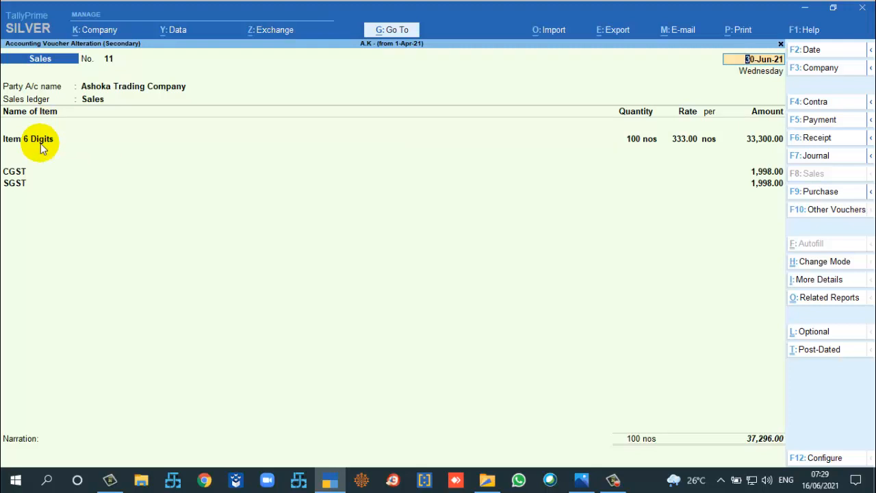
key(Escape)
key(Escape)
key(y)
Open the first Cash sales voucher and show its GST tax analysis in detail for SUGAR, JAGGERY and SUGAR SYRUP
key(Down)
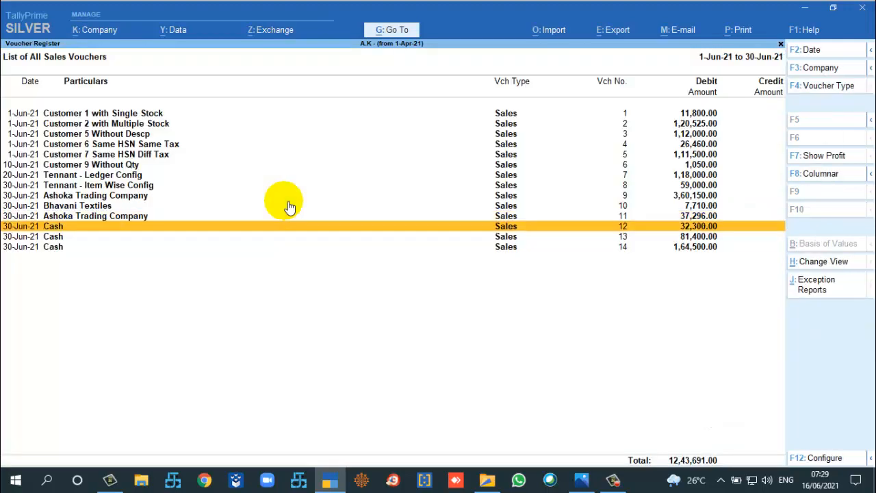
key(Down)
key(Down)
key(Up)
key(Up)
key(Return)
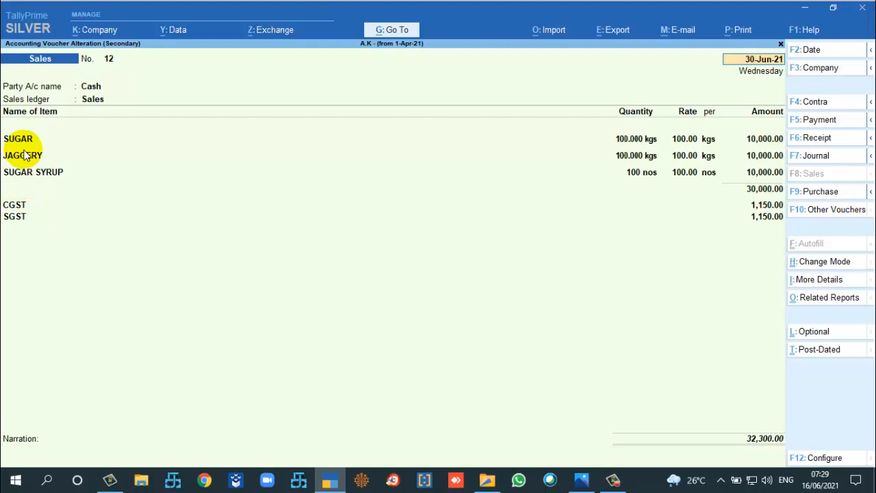
key(alt+a)
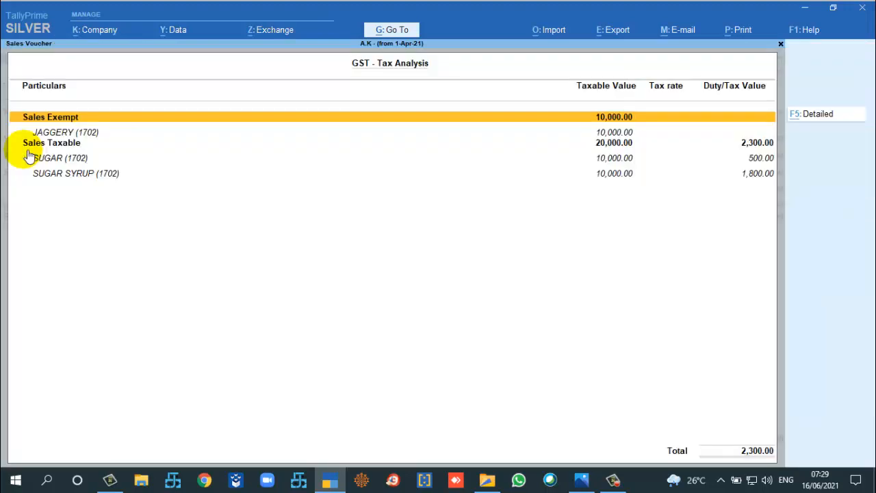
key(F5)
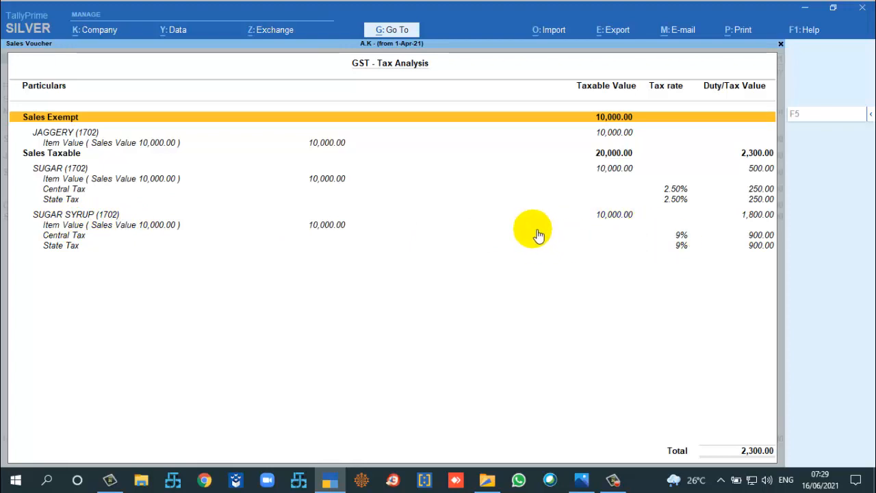
Close the GST tax analysis and quit the first Cash sales voucher without saving
key(Escape)
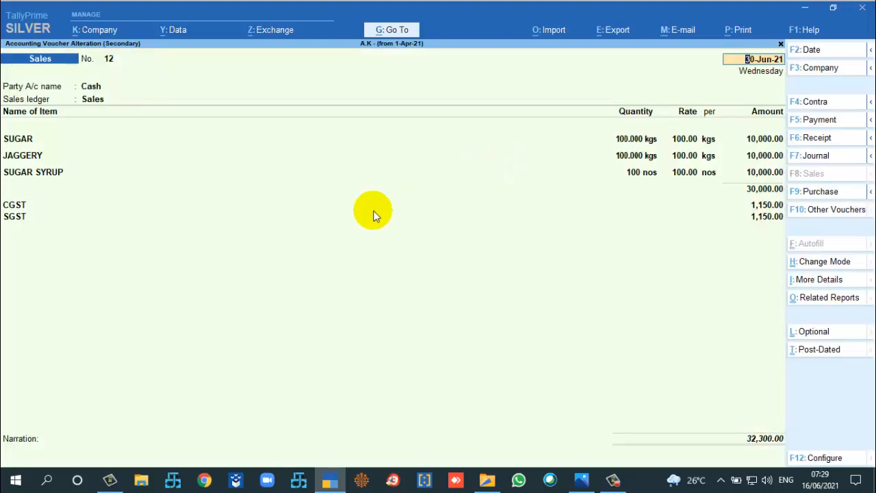
key(Escape)
key(y)
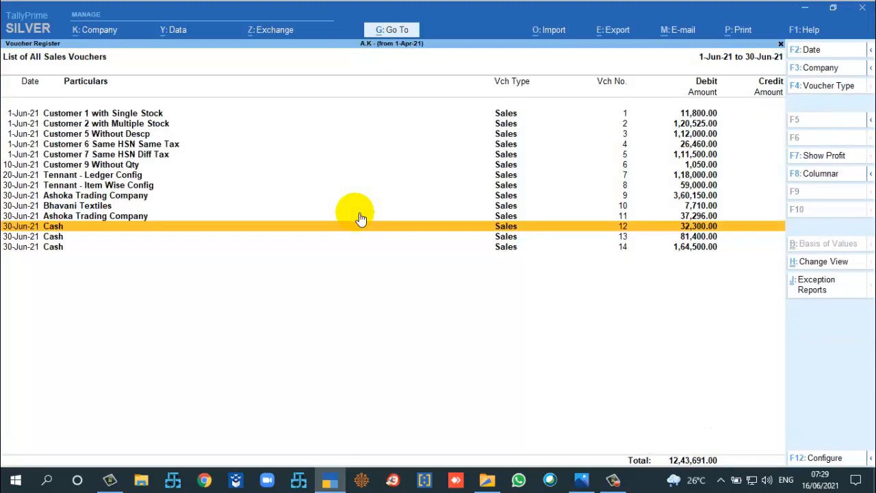
Open the second Cash sales voucher to review its SUGAR, JAGGERY and SUGAR SYRUP lines, then quit it without saving
click(64, 240)
click(63, 241)
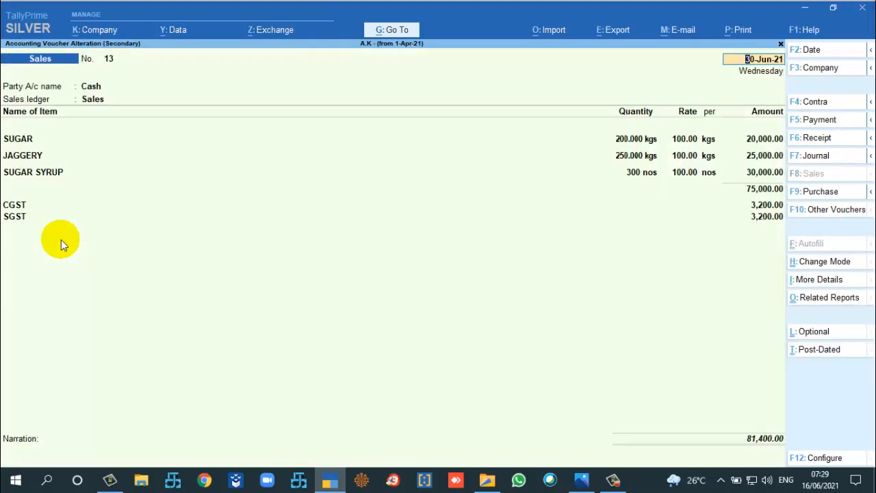
key(Escape)
key(y)
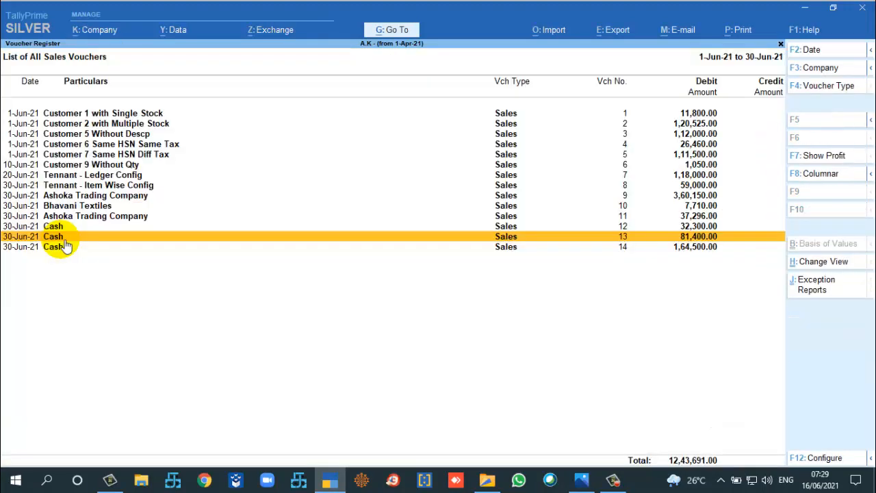
Open the third Cash sales voucher and, from its first item line, the MENS APPAREL stock item for alteration
click(65, 246)
click(65, 245)
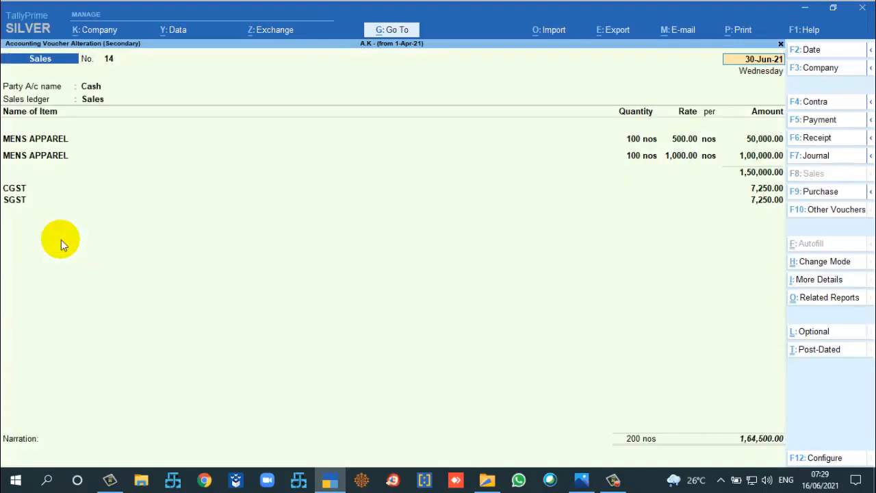
click(62, 140)
key(ctrl+Return)
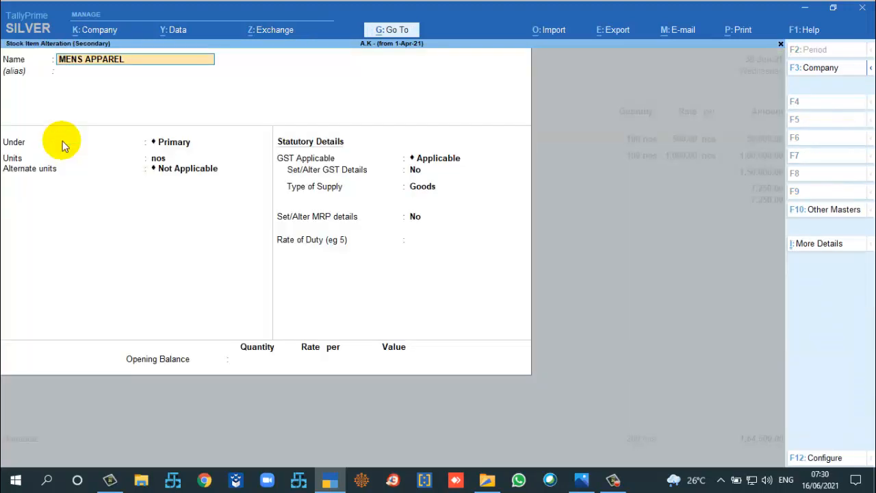
Keep GST as applicable for MENS APPAREL and open its GST details
key(Return)
key(Return)
key(Return)
key(Return)
key(Return)
key(y)
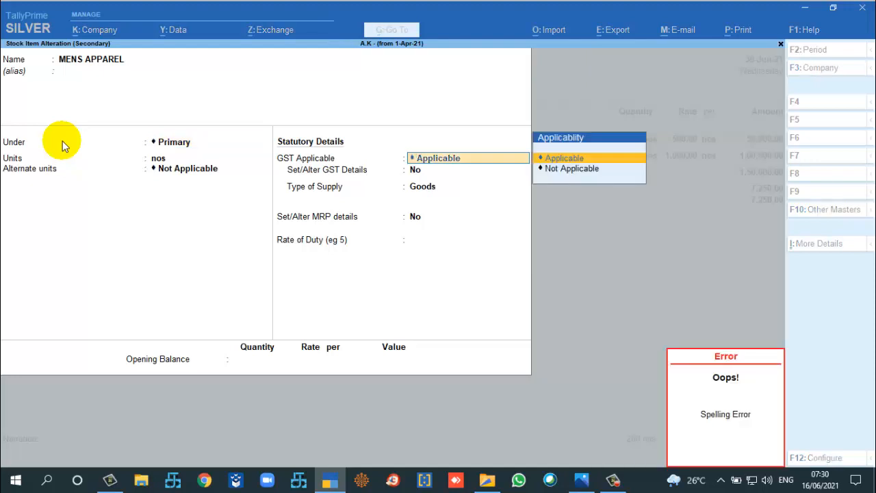
key(Down)
key(y)
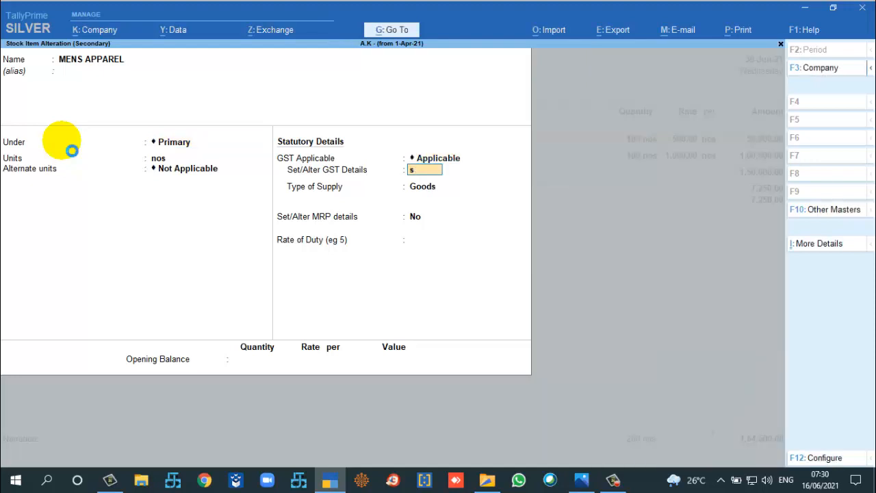
Open the tax rate history of MENS APPAREL and bring up the slab rates with the calculation type On Item Rate
key(alt+w)
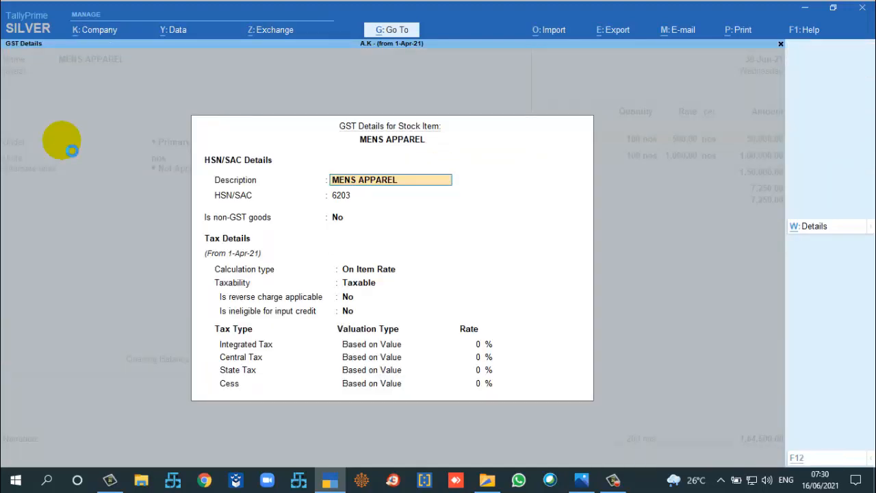
key(Return)
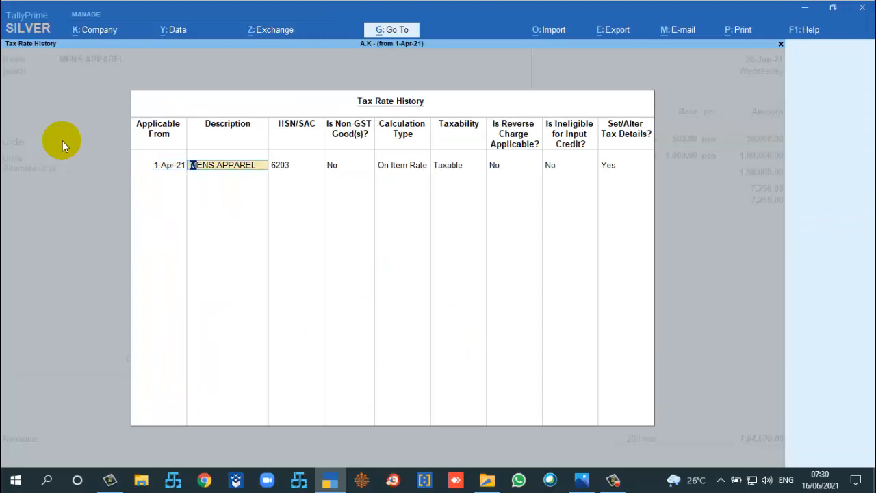
key(Return)
key(Return)
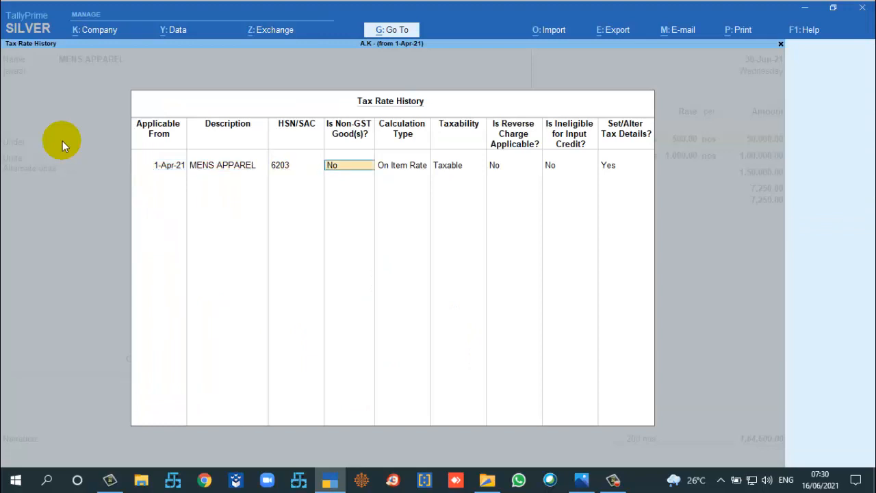
key(Return)
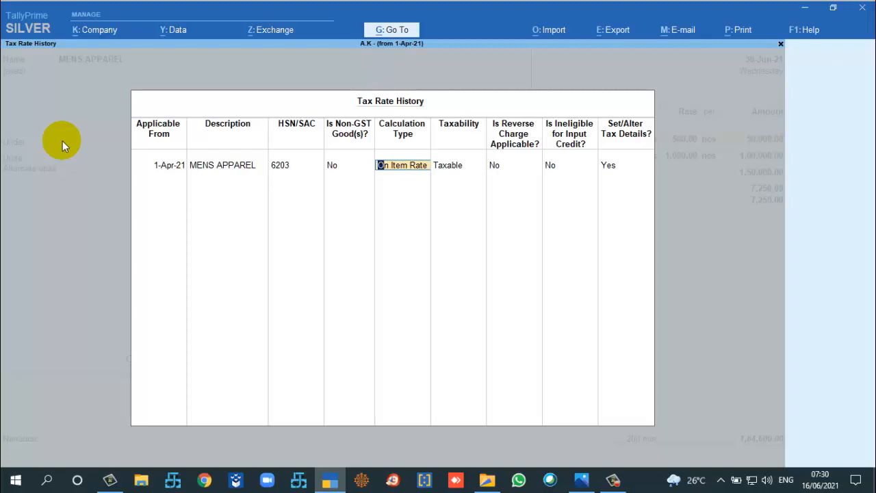
text(On I)
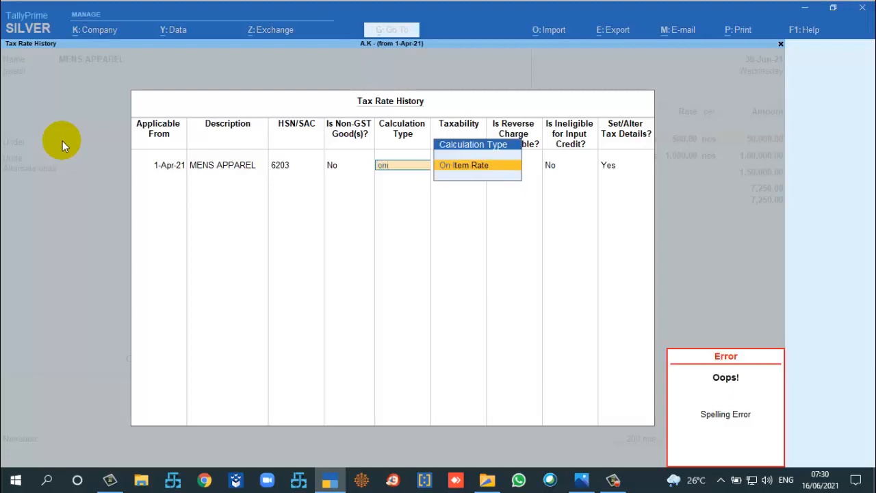
key(Return)
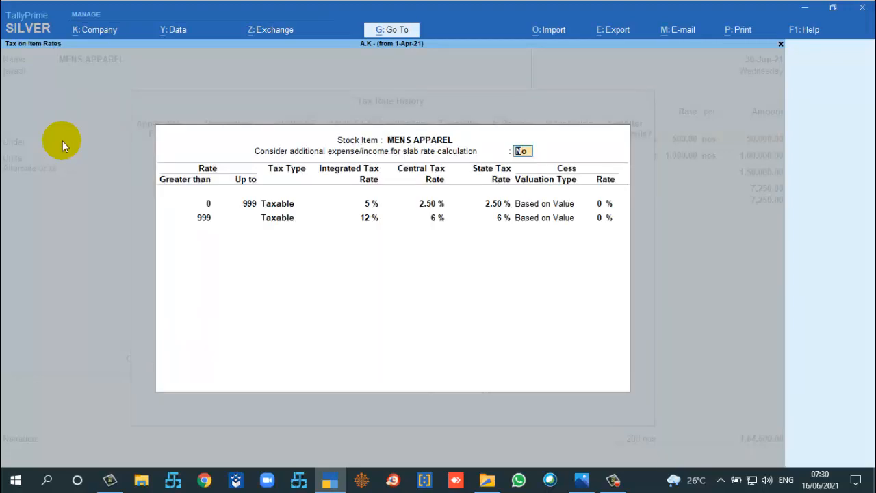
Set the upper limit of the first slab to 1,000, keeping its 5 % integrated tax rate
key(Return)
text(1000)
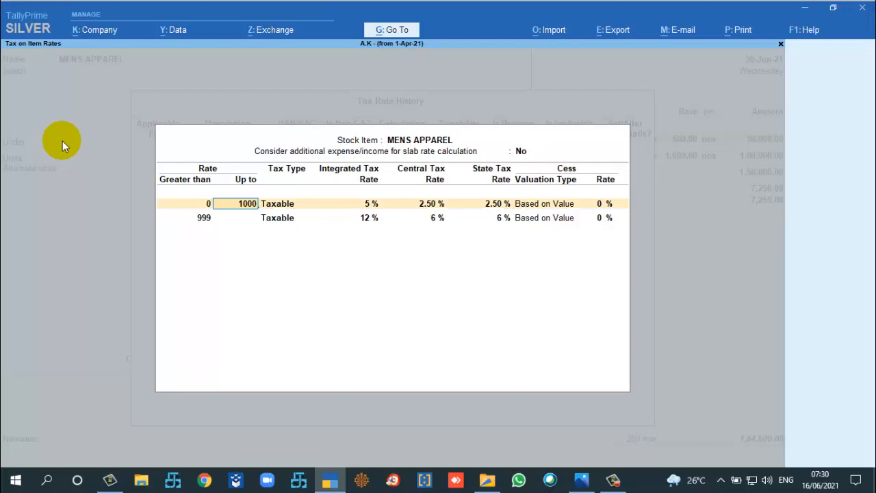
key(Return)
key(Return)
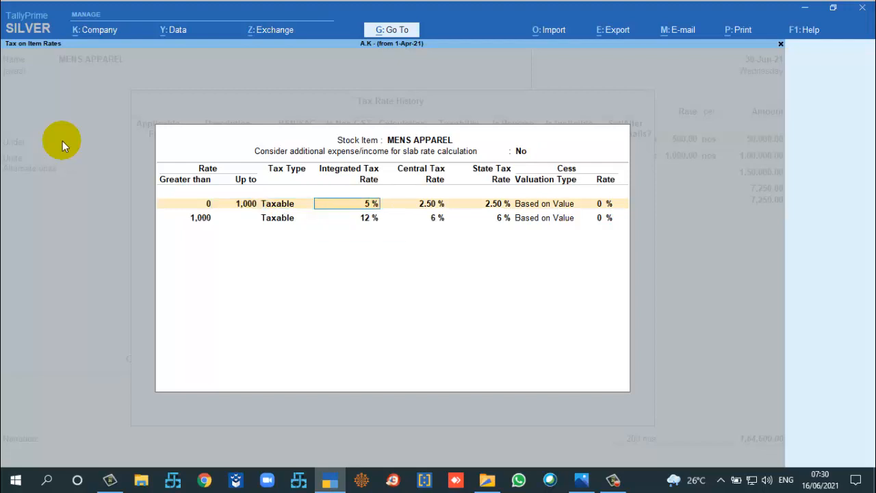
key(Return)
key(Return)
key(Return)
key(Return)
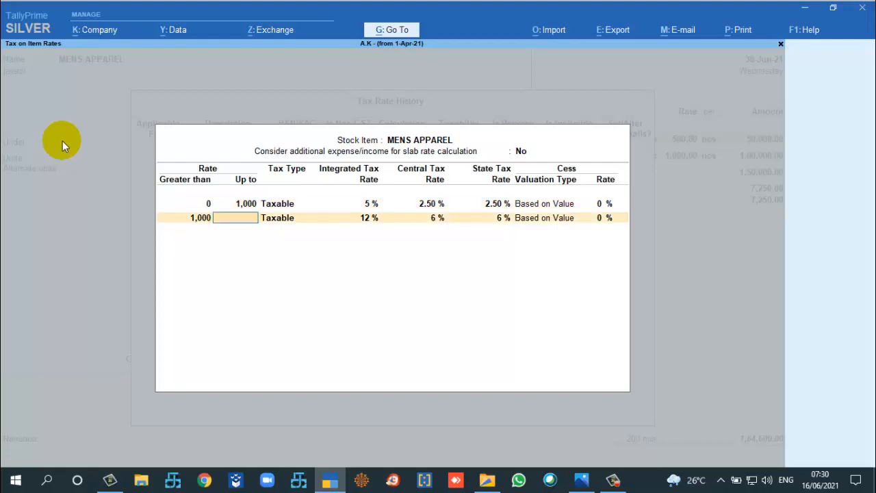
Leave the second slab without an upper limit at 12 % integrated tax and accept the slab rates
key(Return)
key(Return)
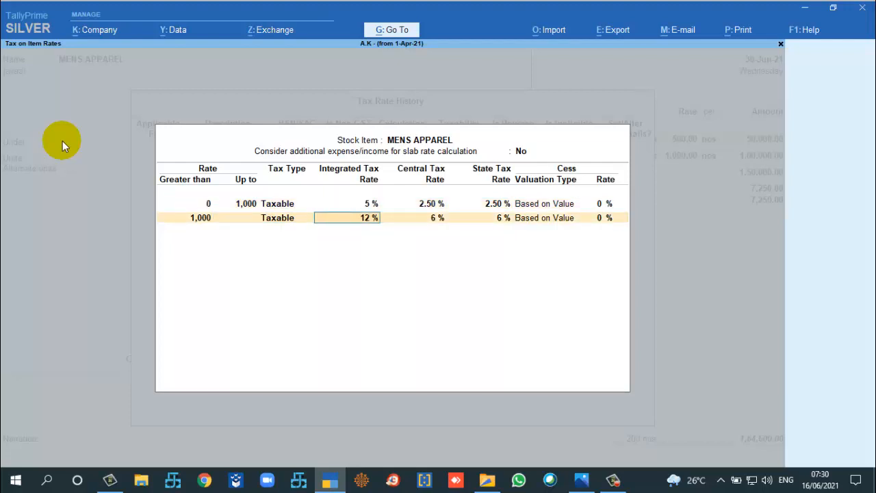
key(Return)
key(Return)
key(Return)
key(Return)
key(Return)
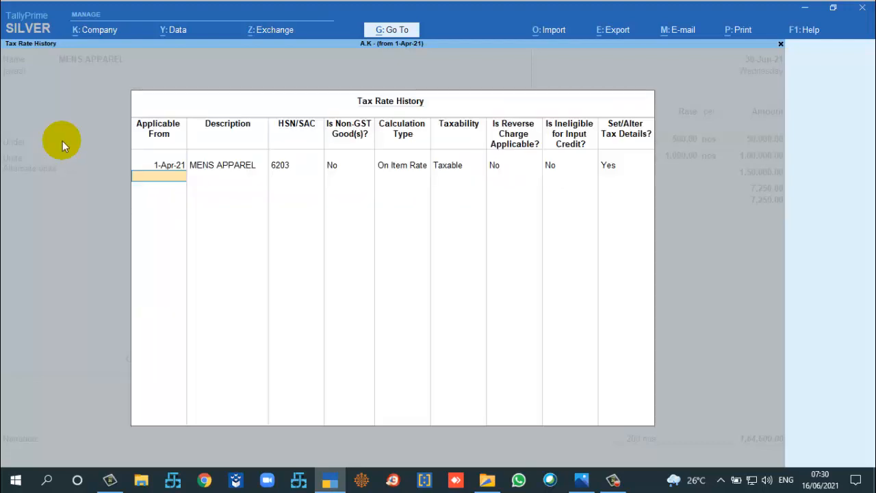
Accept the tax rate history and GST details, and save the MENS APPAREL stock item
key(Return)
key(Return)
key(Return)
key(Return)
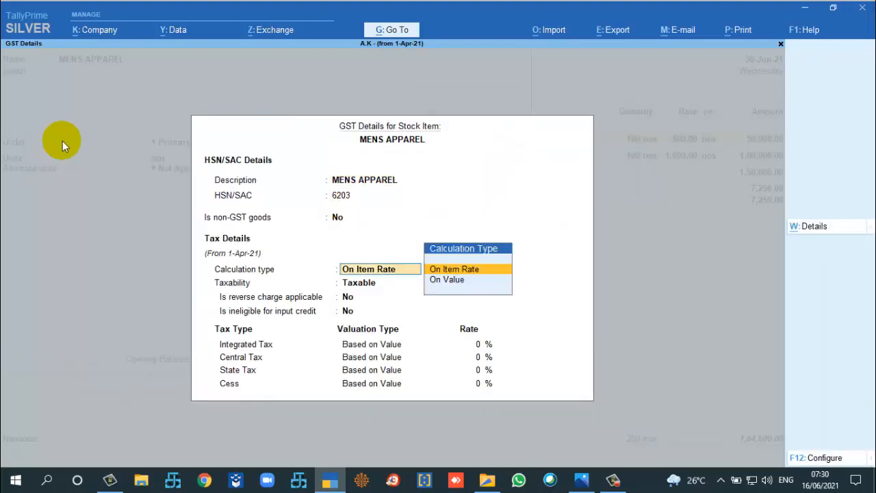
key(ctrl+a)
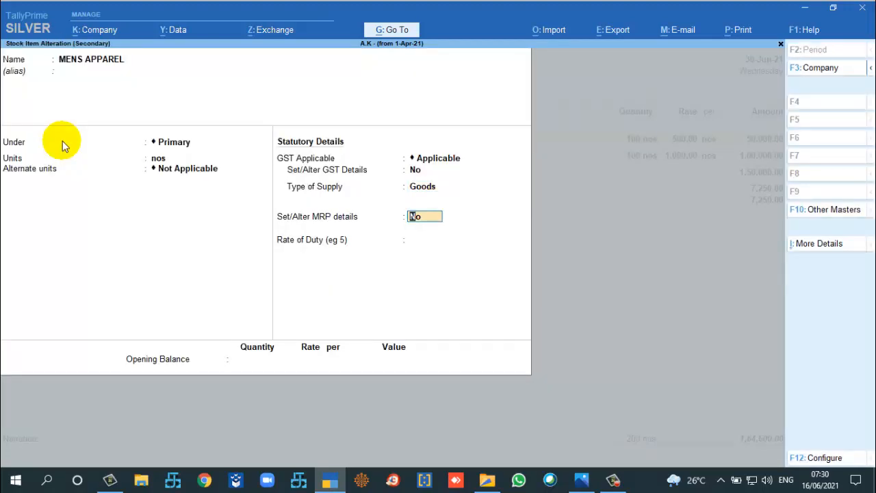
key(Return)
key(Return)
key(Return)
key(Return)
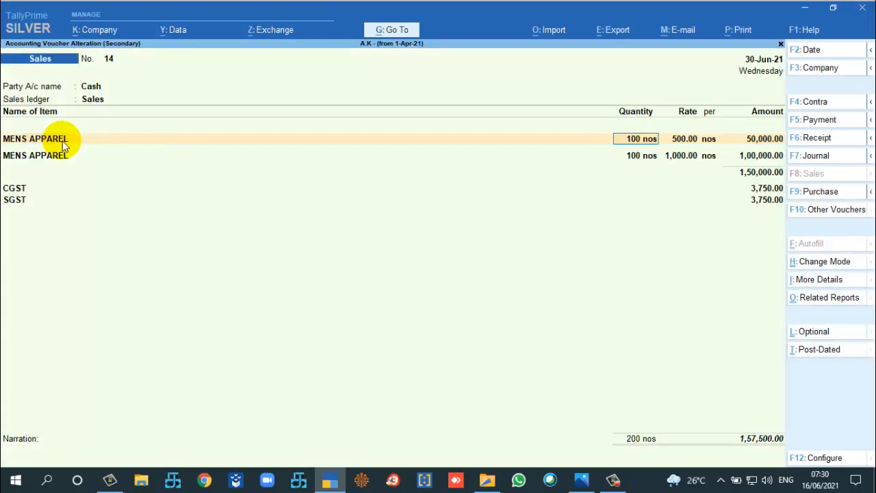
key(Return)
key(Return)
key(Return)
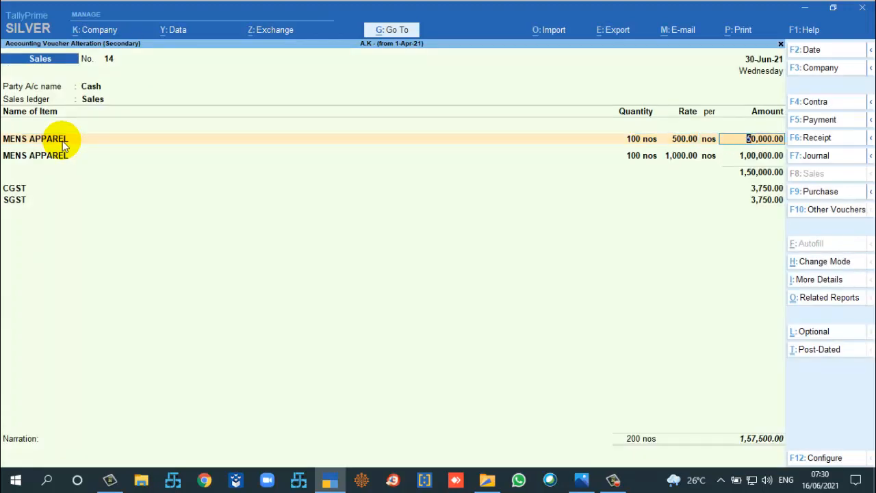
key(BackSpace)
key(BackSpace)
key(BackSpace)
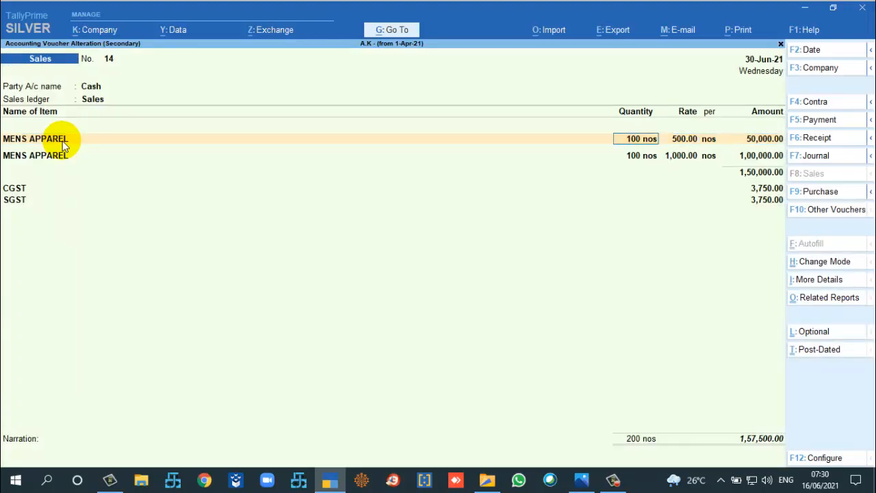
Keep the first MENS APPAREL line and its taxable value as they are, and set the second line's rate to 1,250
key(Return)
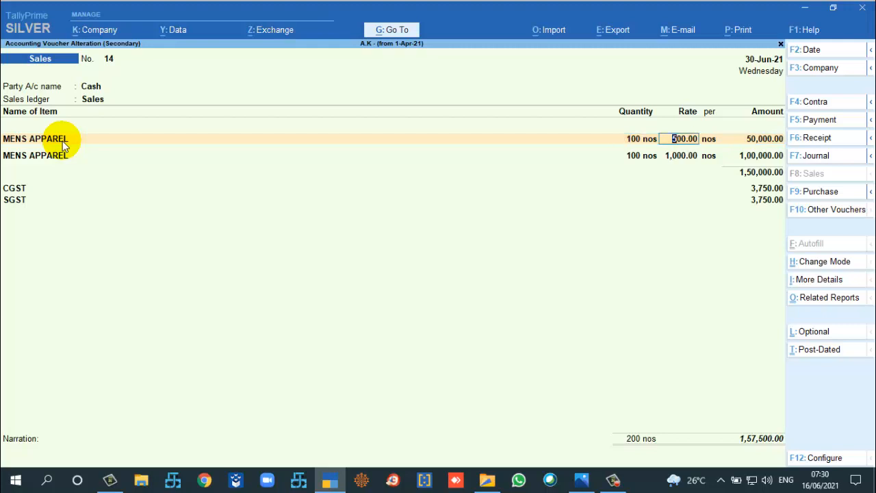
key(Return)
key(Return)
key(Return)
key(Return)
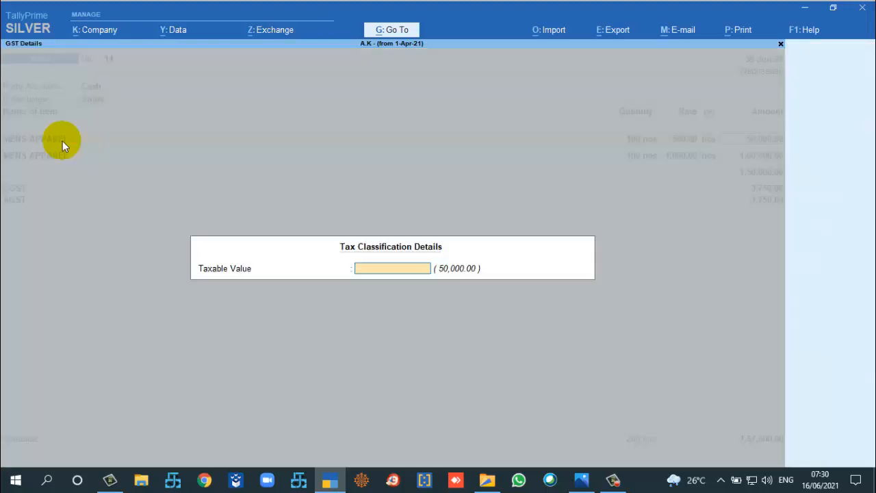
key(Return)
key(Return)
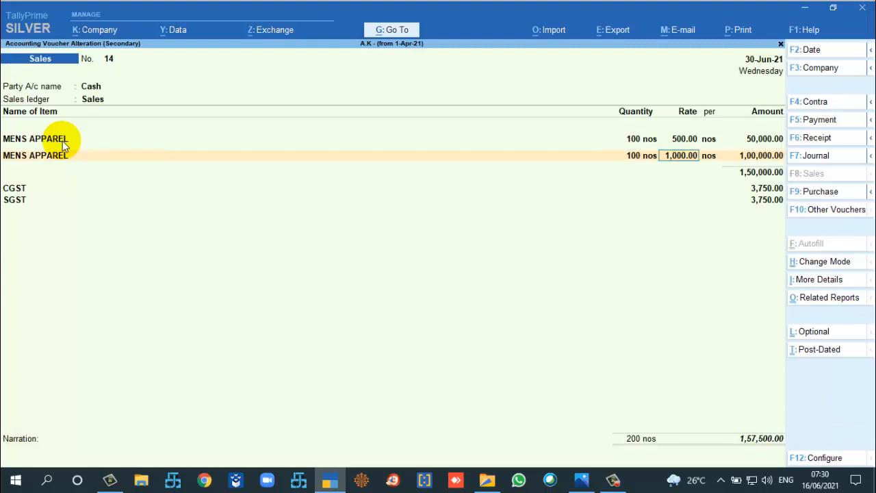
text(1,250)
key(Return)
key(Return)
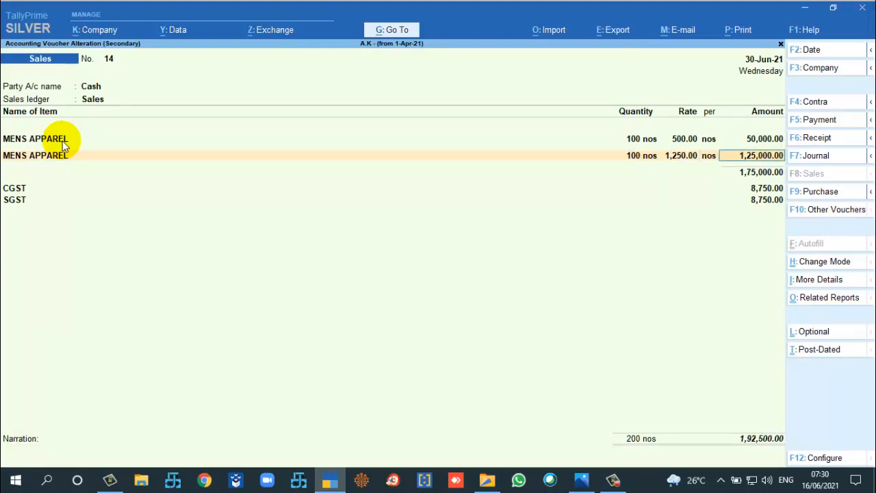
Review the voucher's GST tax analysis in detail for both MENS APPAREL lines, then close it
key(alt+a)
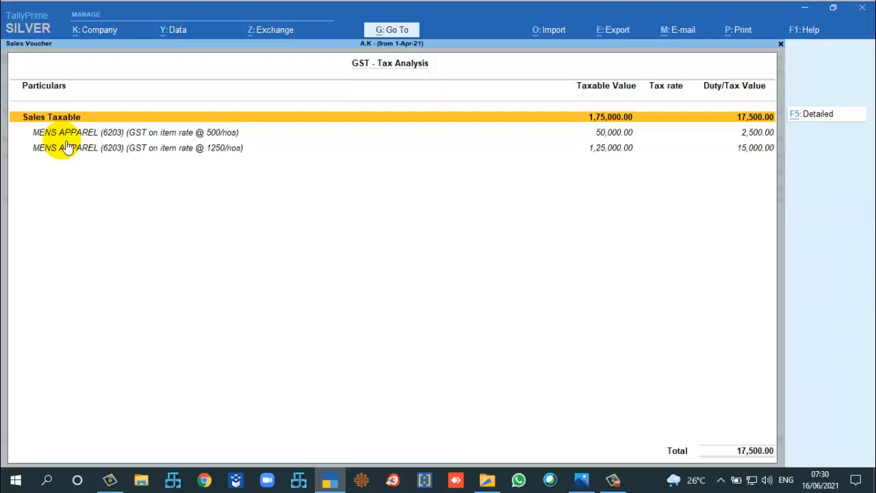
key(alt+F5)
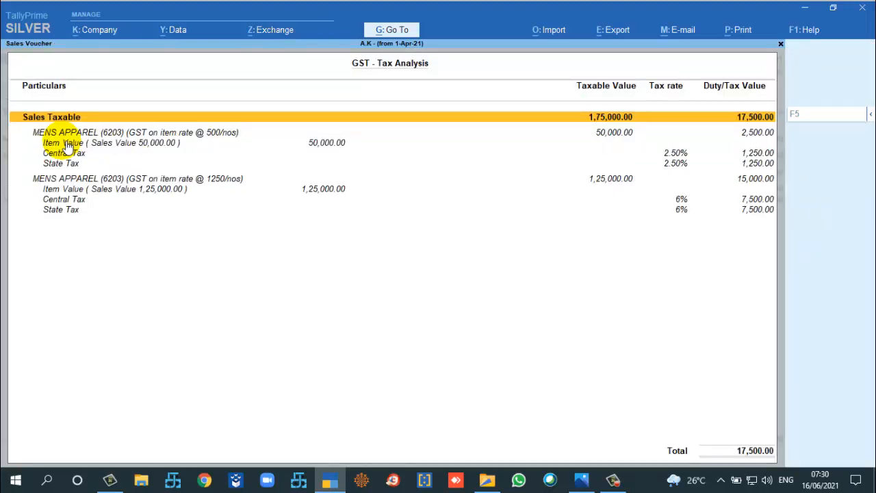
key(Down)
key(Down)
key(Down)
key(Down)
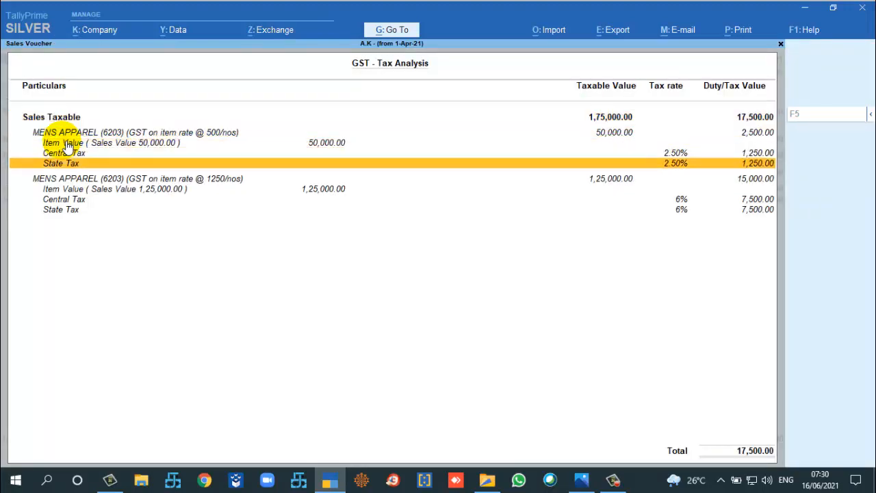
key(Down)
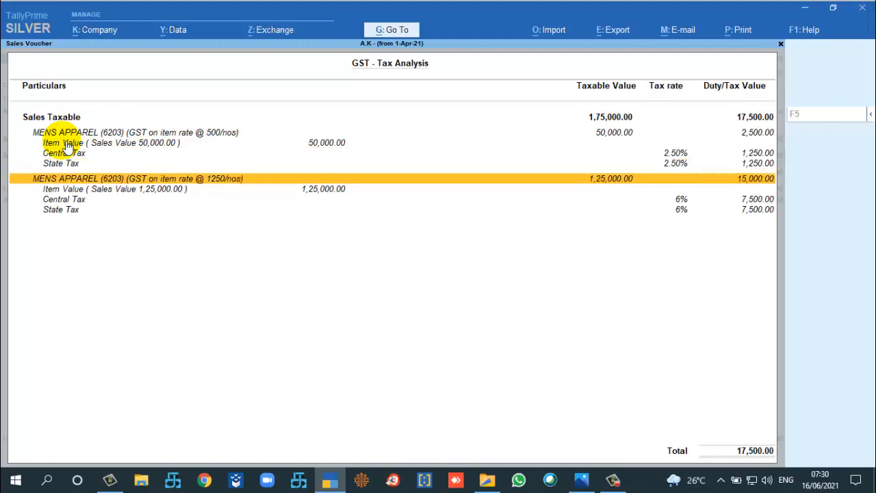
key(Down)
key(Down)
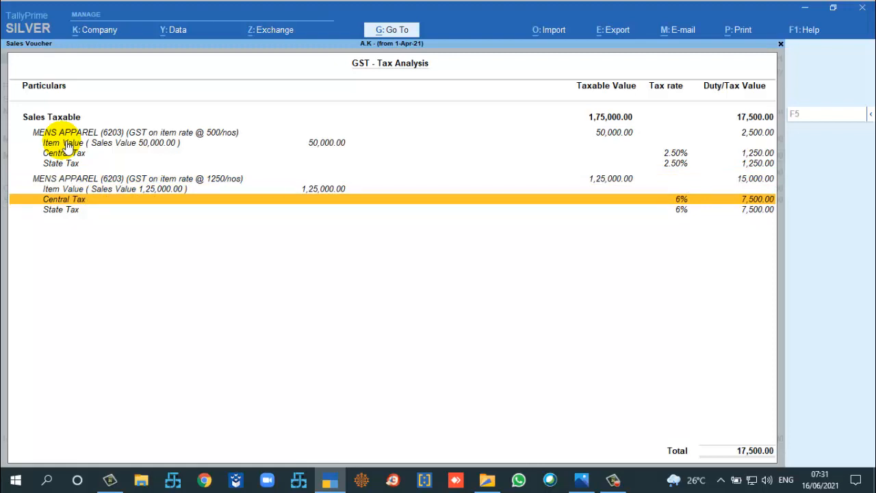
key(Escape)
Close the tax analysis, keep the MENS APPAREL lines and the CGST and SGST entries, and save the sales voucher
key(Return)
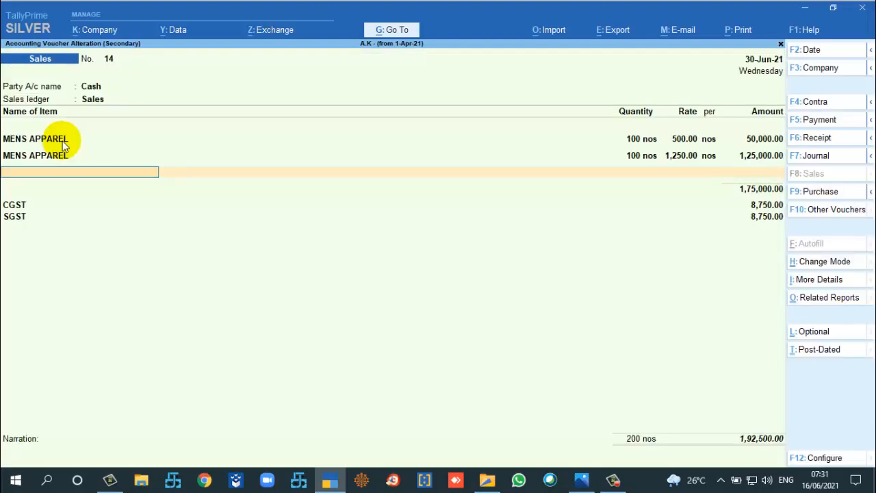
key(Return)
key(Return)
key(Return)
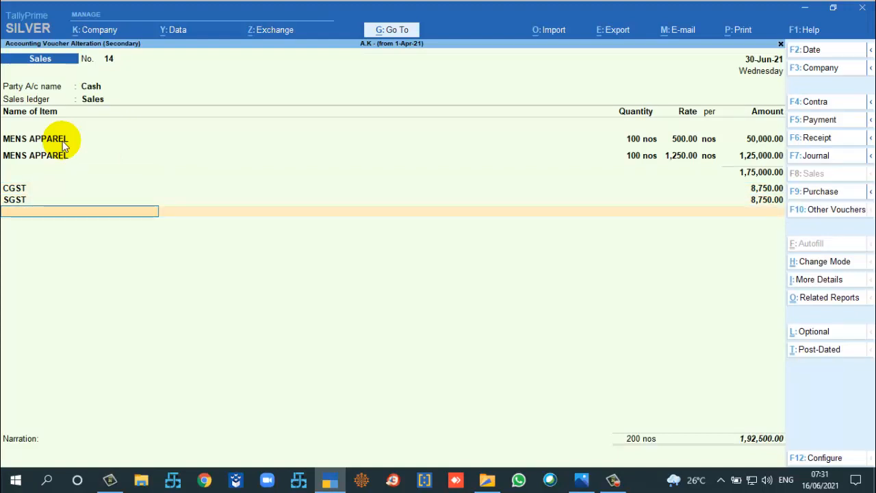
key(Return)
key(Return)
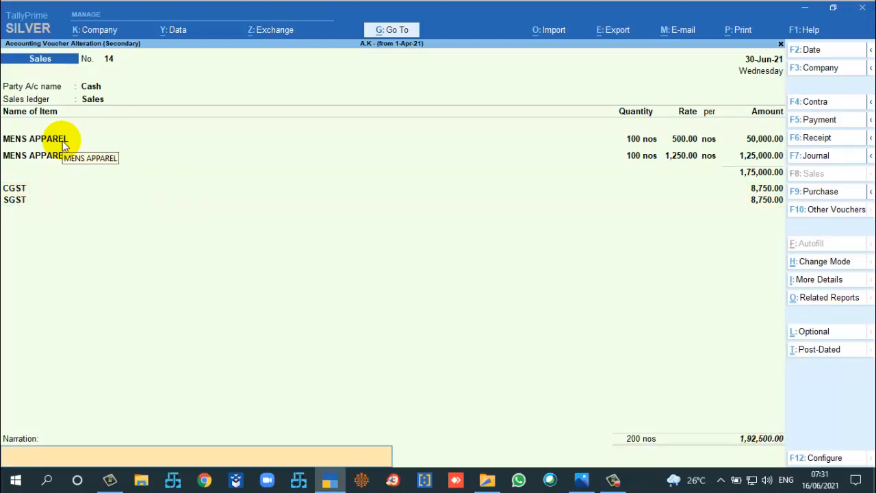
key(Return)
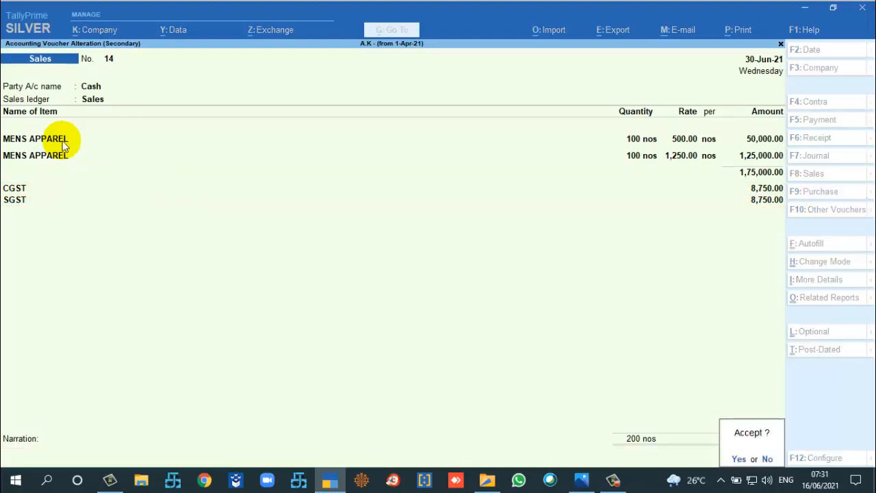
key(Return)
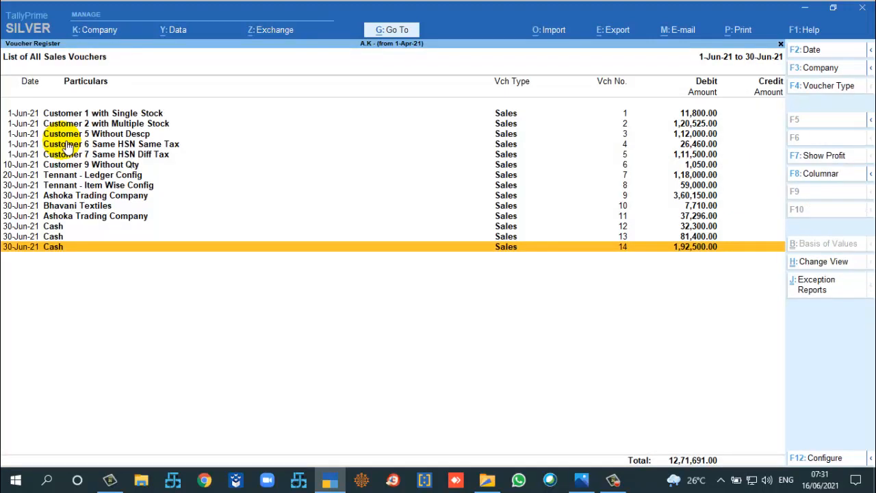
Look through the list of June sales vouchers, then leave the voucher register and return to the Gateway of Tally
key(Up)
key(Up)
key(Up)
key(Up)
key(Up)
key(Up)
key(Up)
key(Up)
key(Up)
key(Up)
key(Up)
key(Up)
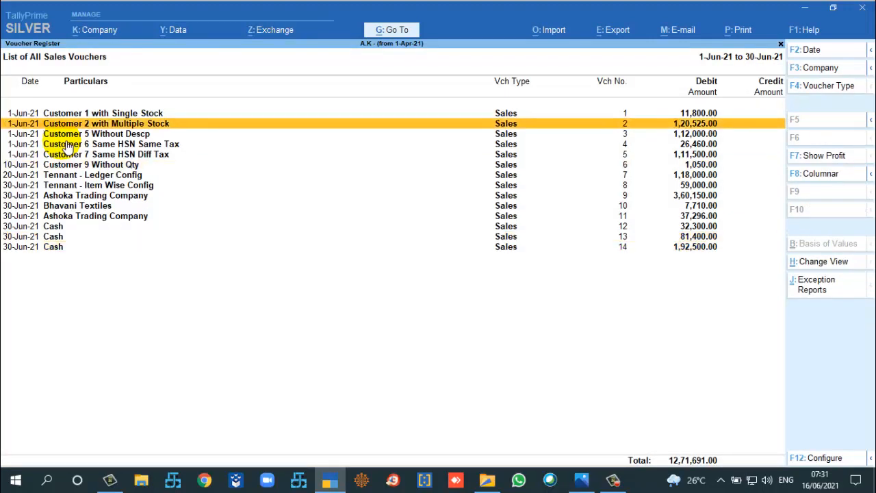
key(Down)
key(Down)
key(Down)
key(Down)
key(Down)
key(Down)
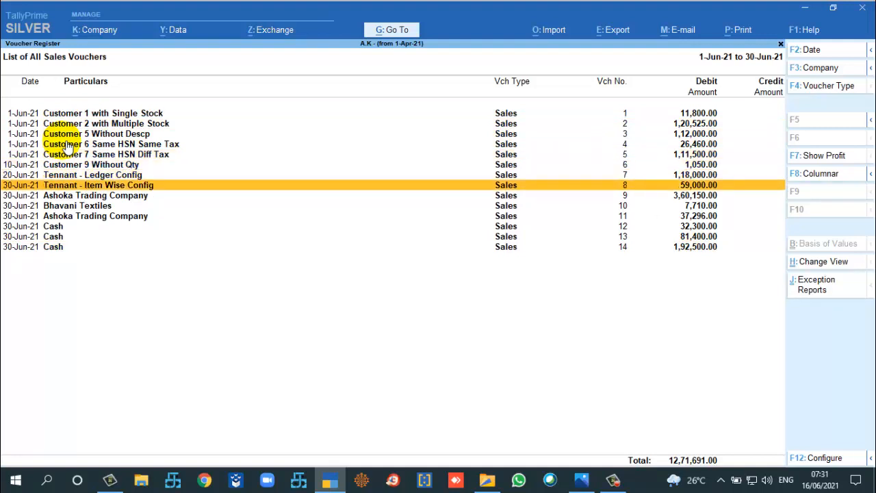
key(Down)
key(Escape)
key(Escape)
key(Escape)
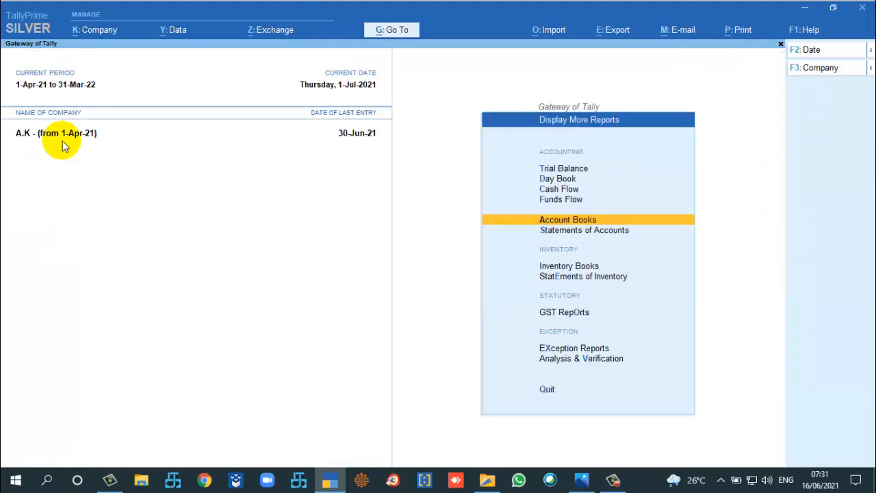
key(Escape)
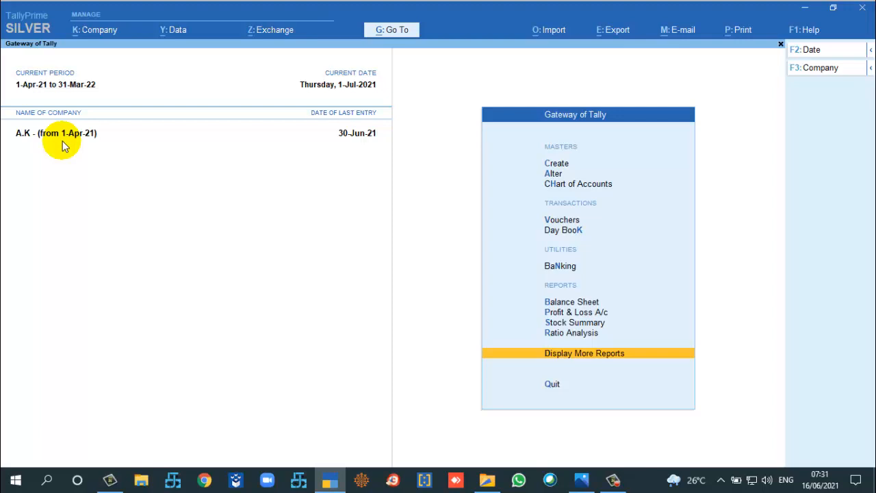
Open the GSTR-1 return from the GST reports
key(Return)
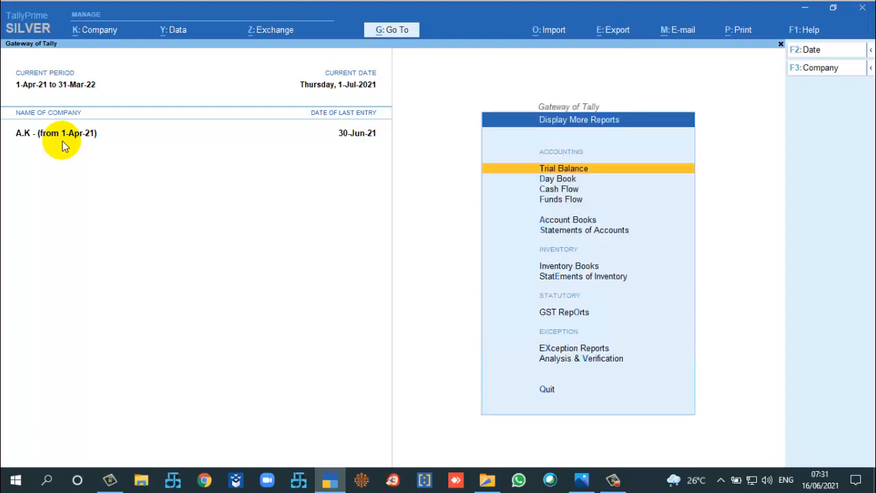
key(Down)
key(Down)
key(Down)
key(Down)
key(Down)
key(Down)
key(Down)
key(Down)
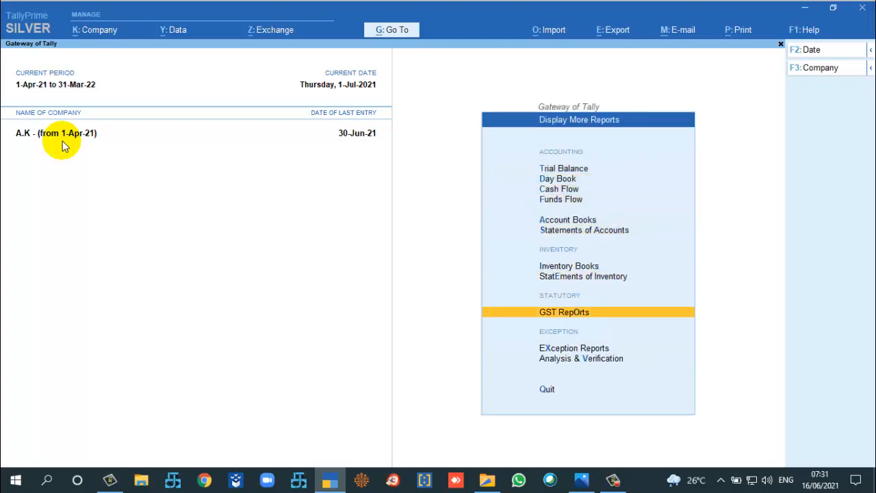
key(Return)
key(Return)
Set the GSTR-1 period from 1-6-2021 to 30-6-2021 and examine the return's voucher counts and tax amounts
key(Down)
key(F2)
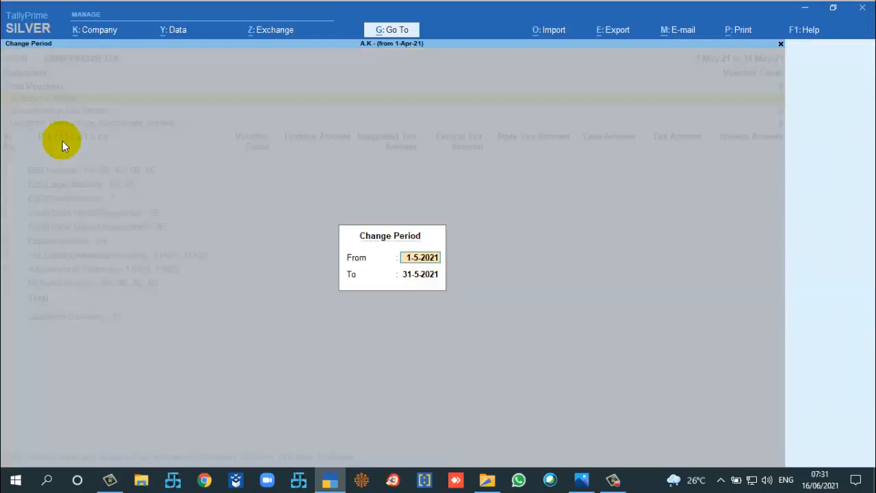
text(1 6)
key(Return)
key(BackSpace)
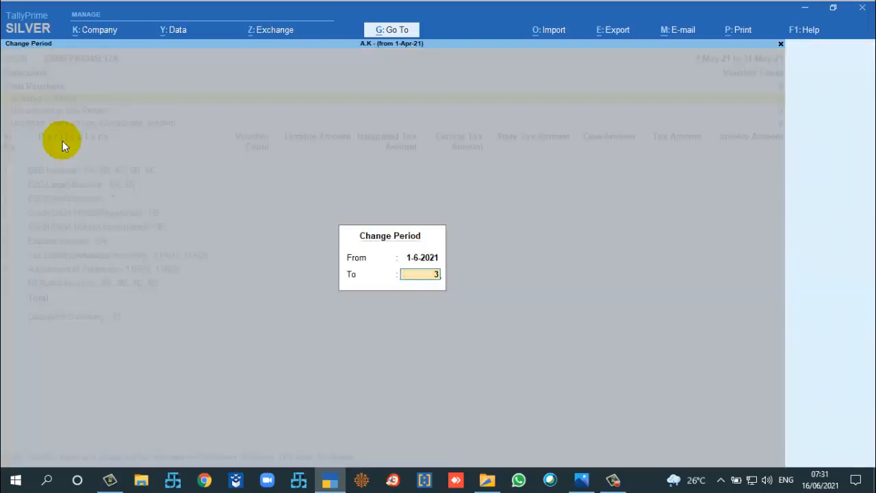
text(30 6)
key(Return)
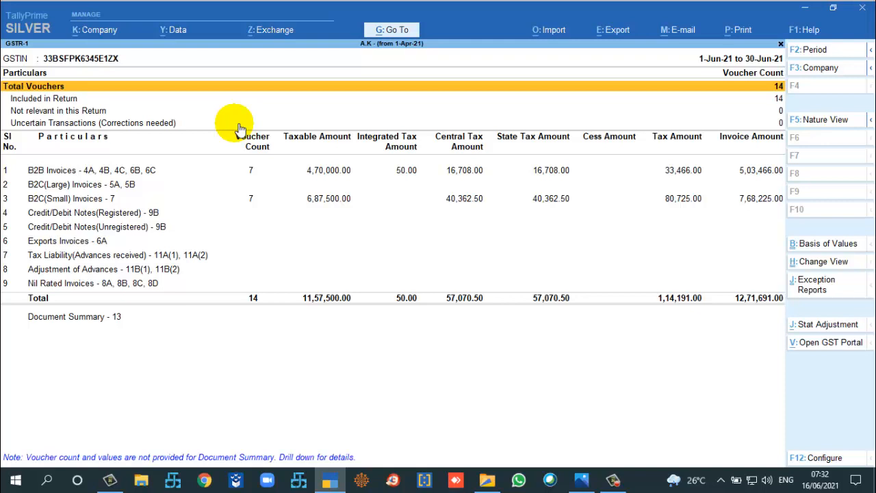
Leave GSTR-1 and open the GST Annual Computation report
key(Escape)
key(Down)
key(Down)
key(Down)
key(Down)
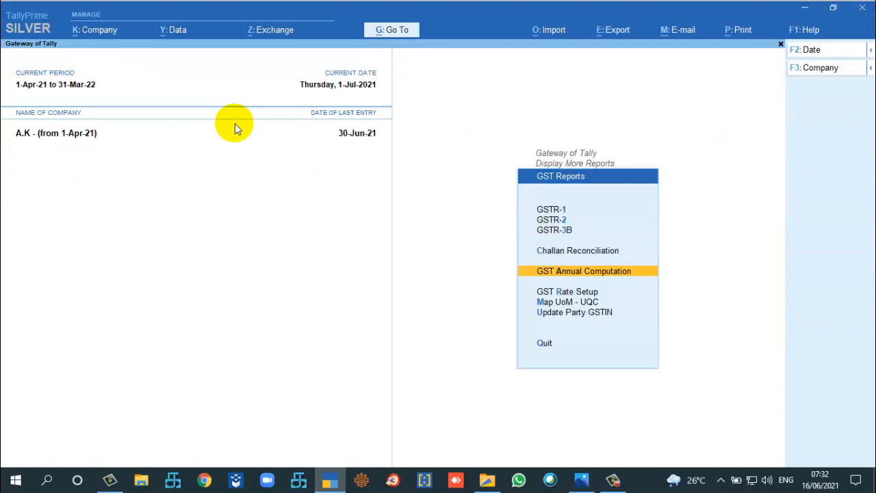
key(Return)
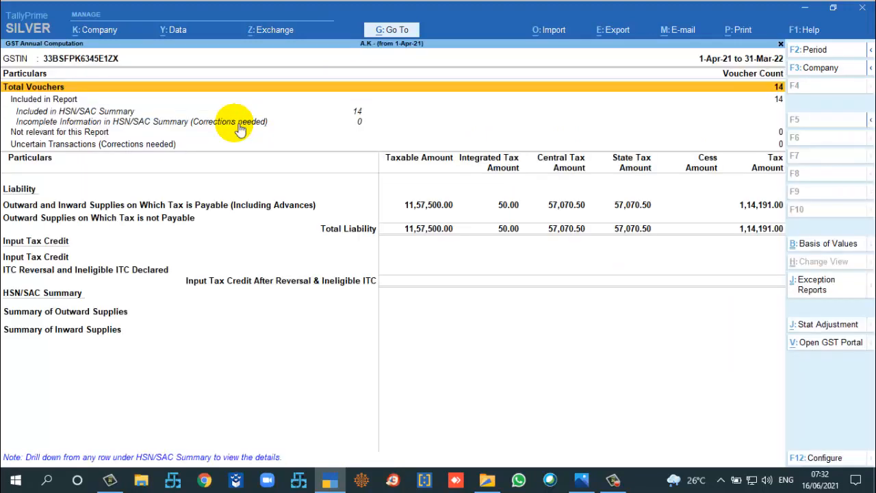
Set the GST Annual Computation period from 1-6-2021 to 30-6-2021
key(F2)
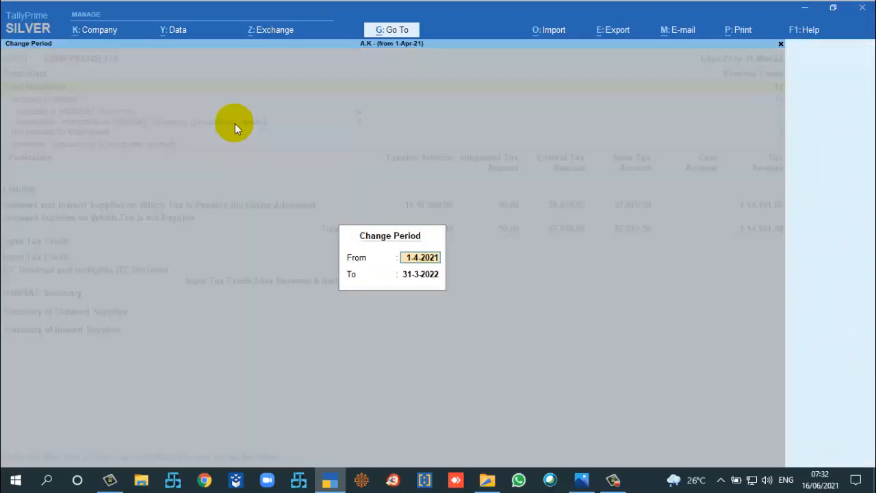
text(1-6)
key(Return)
text(30-6)
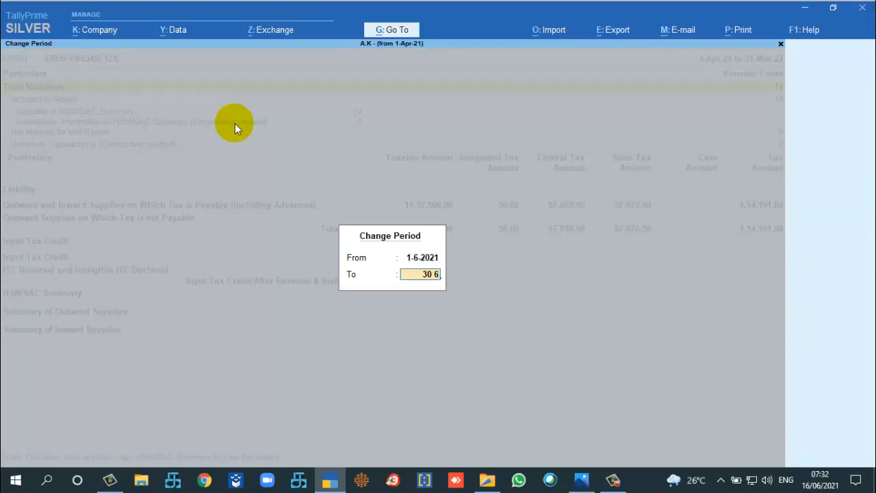
key(Return)
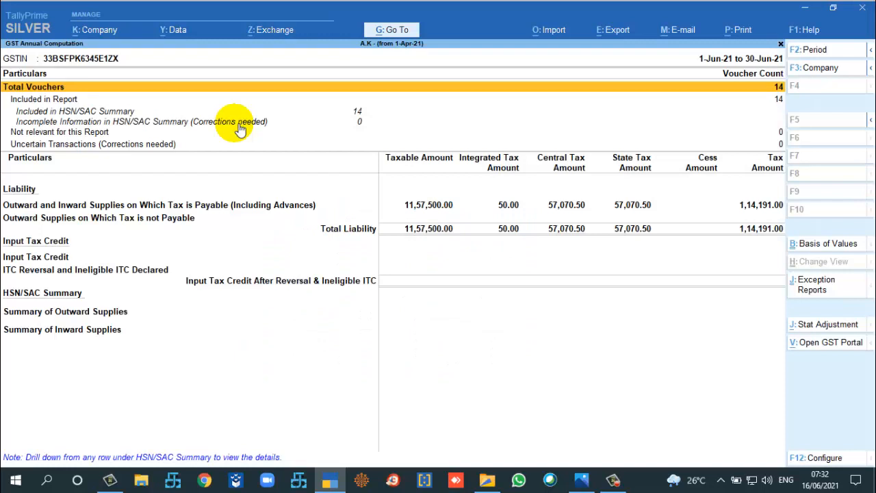
Open the HSN/SAC Summary of Outward Supplies from the annual computation
key(Down)
key(Down)
key(Down)
key(Down)
key(Down)
key(Down)
key(Down)
key(Down)
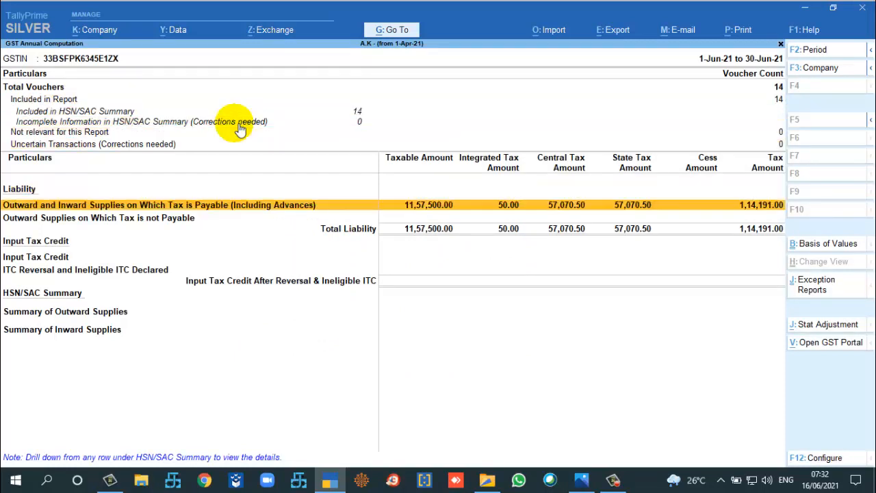
key(Down)
key(Down)
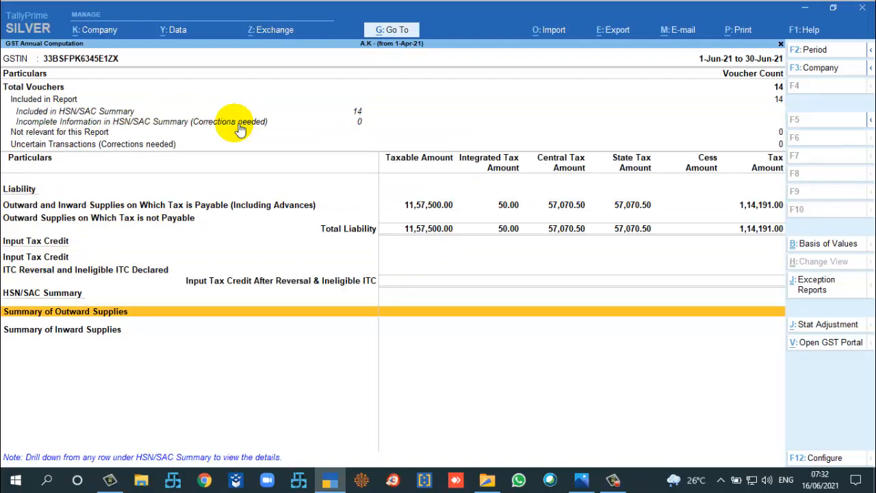
key(Return)
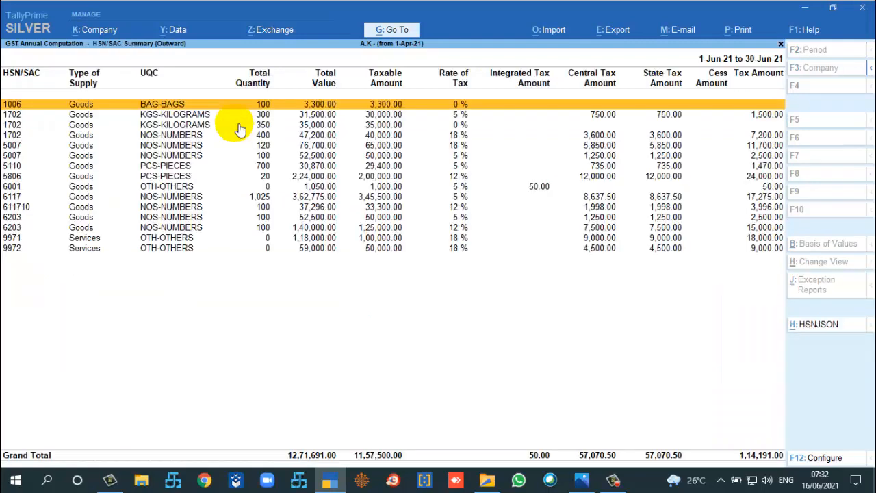
Go through all HSN/SAC rows of the outward summary, from the last services row back up to the first goods rows
key(End)
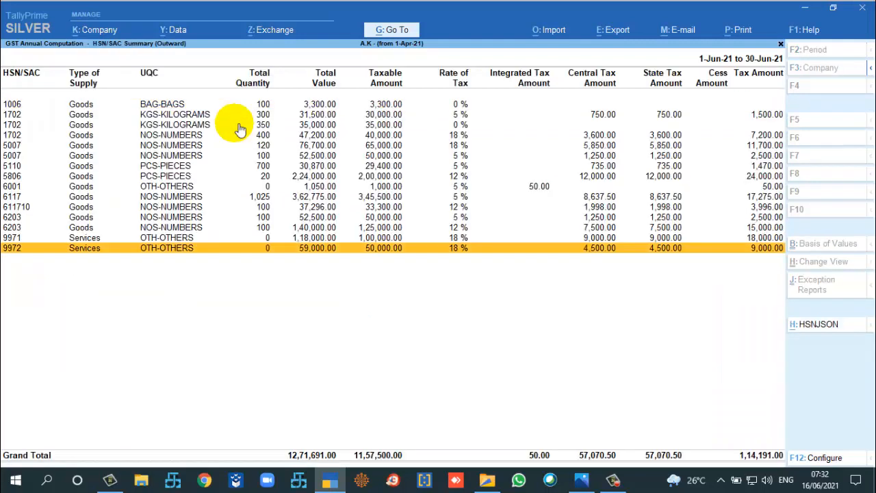
key(Up)
key(Up)
key(Up)
key(Up)
key(Up)
key(Up)
key(Up)
key(Up)
key(Up)
key(Up)
key(Up)
key(Up)
key(Up)
key(Up)
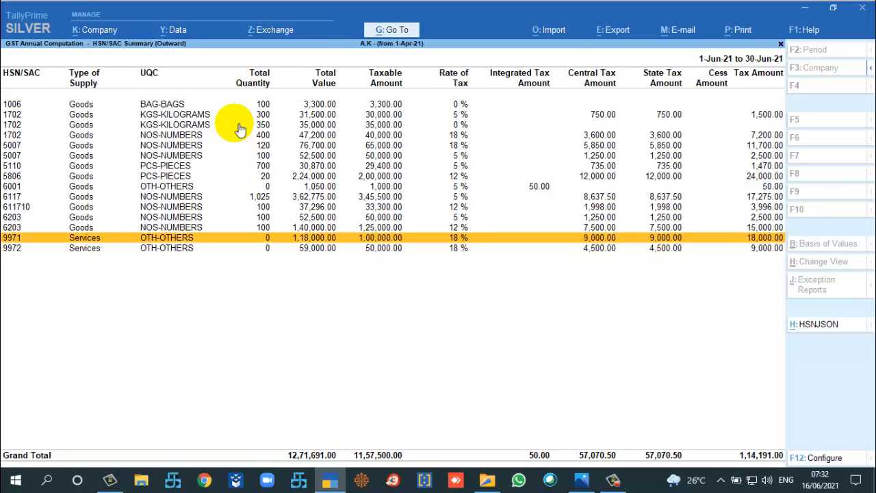
Select the three HSN 1702 rows and compare their units of quantity and tax rates
key(Down)
key(shift+Down)
key(shift+Down)
key(shift+Down)
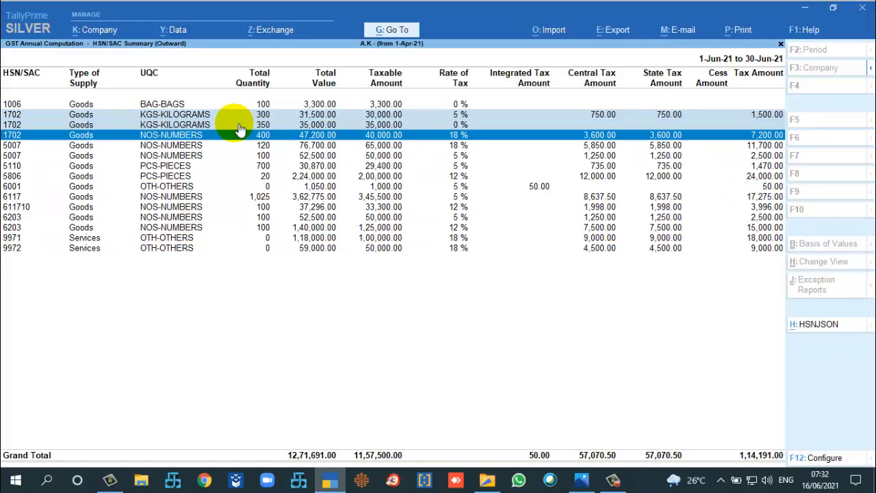
key(Up)
key(Up)
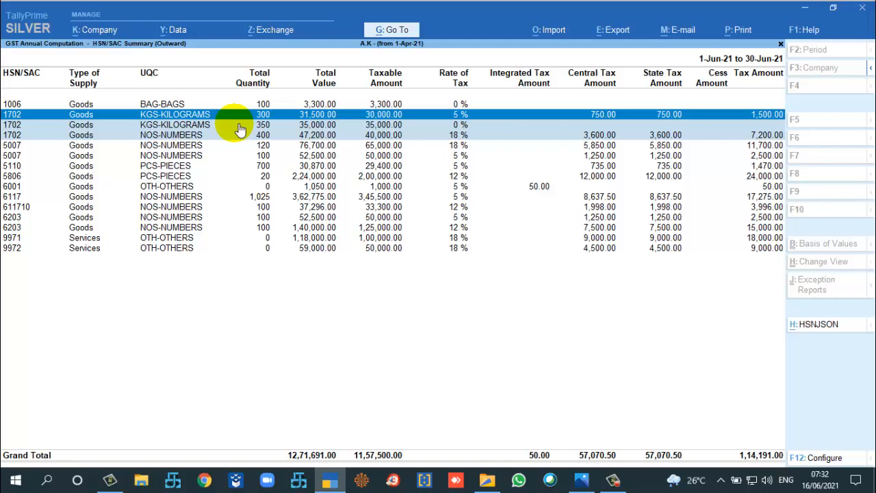
key(Down)
key(Down)
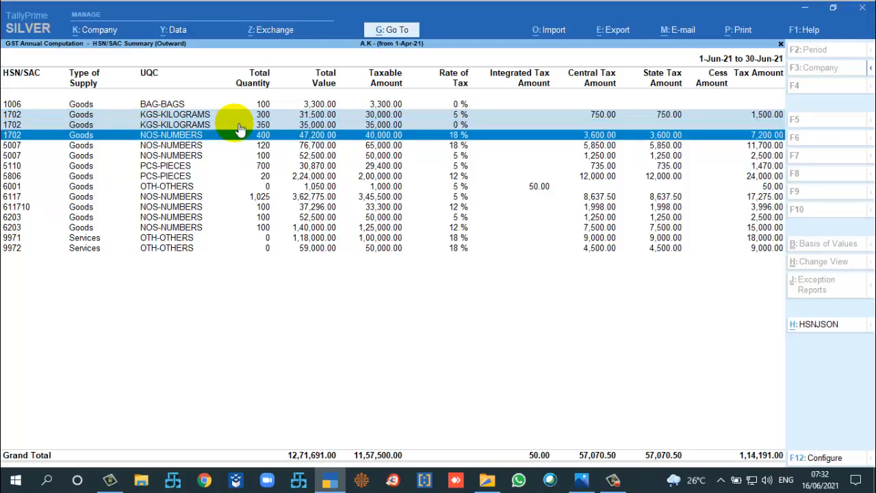
key(space)
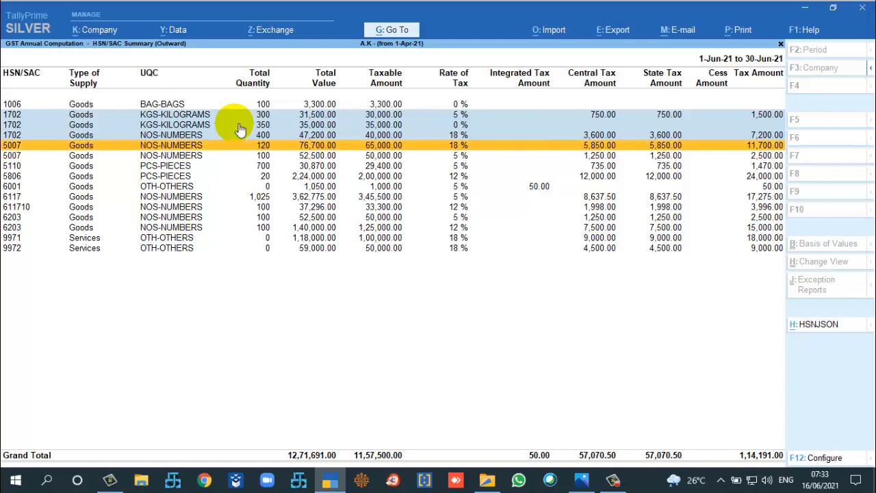
Examine the remaining HSN rows, comparing the two 5007 rows and 6117 with 611710, down to service codes 9971 and 9972
key(Down)
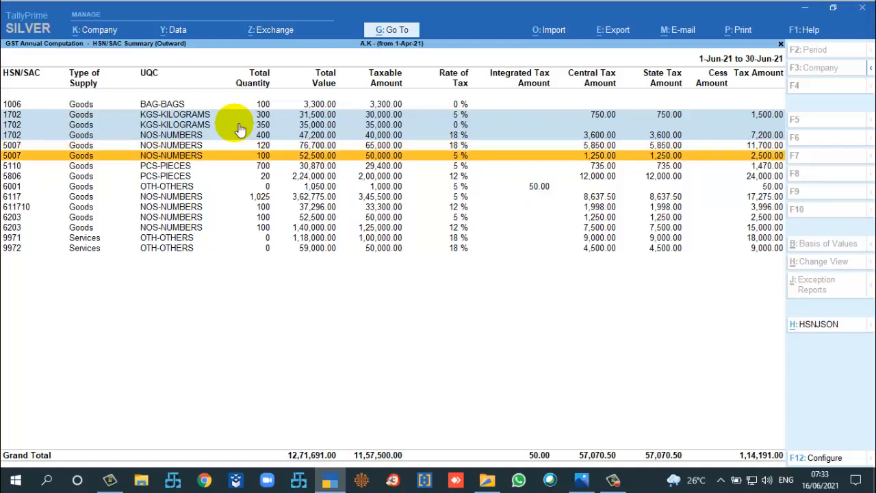
key(Up)
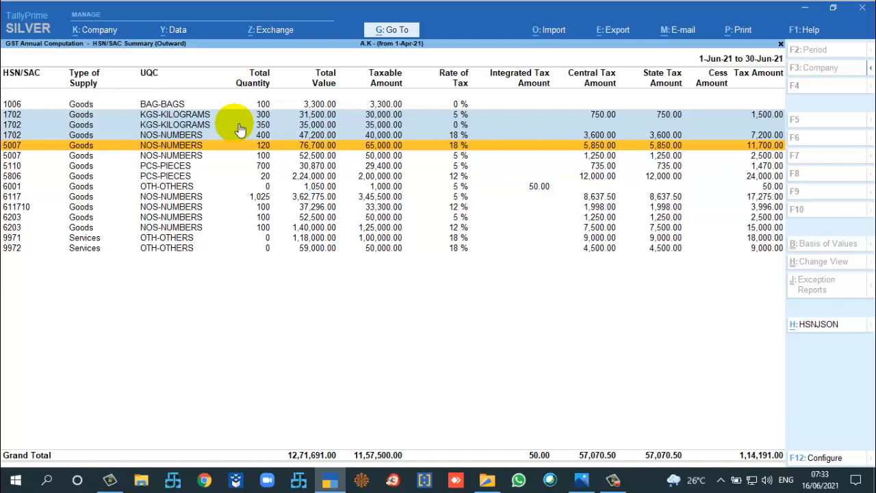
key(Down)
key(Down)
key(Down)
key(Down)
key(Down)
key(Down)
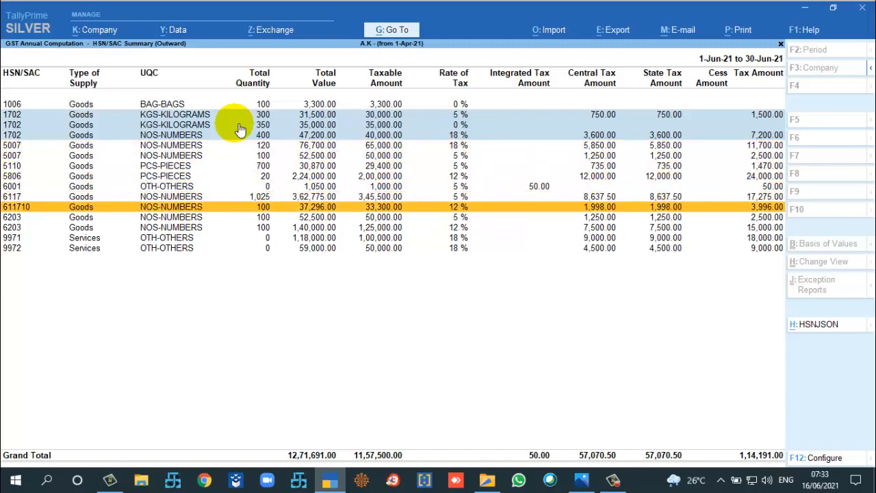
key(Up)
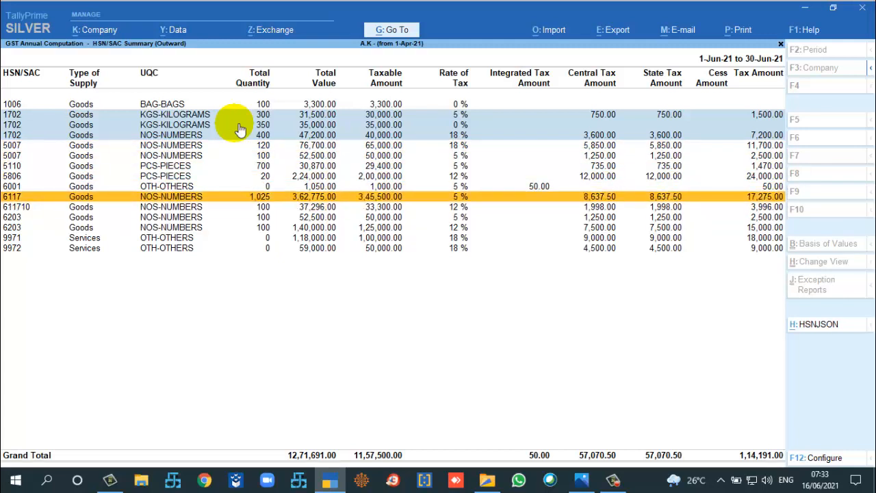
key(Down)
key(Up)
key(Down)
key(Up)
key(Down)
key(Down)
key(Down)
key(Down)
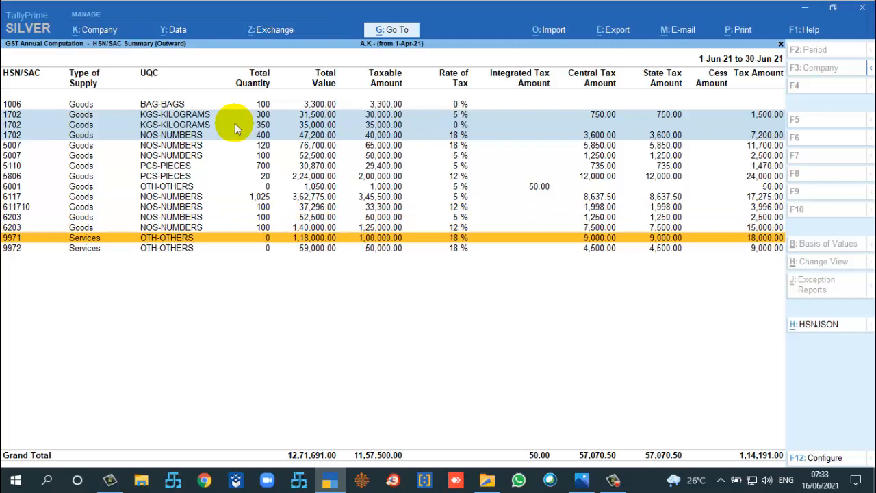
key(Down)
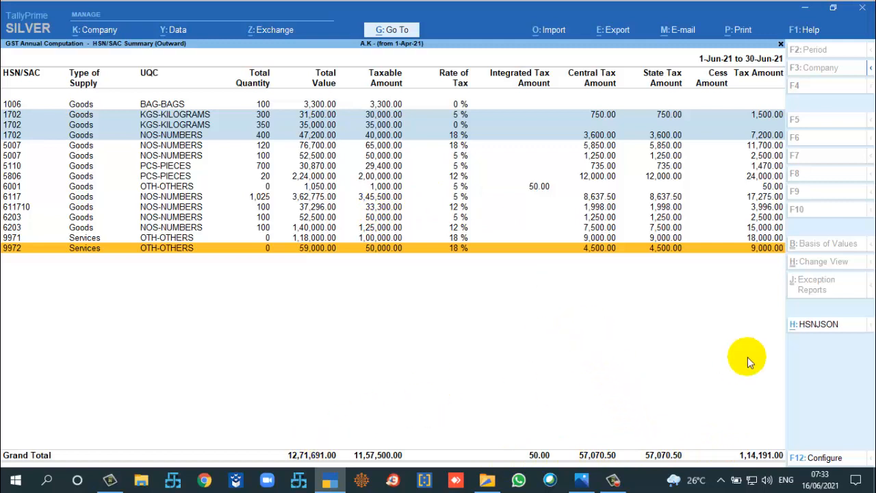
Open the HSNJSON view of the outward supplies summary
click(819, 326)
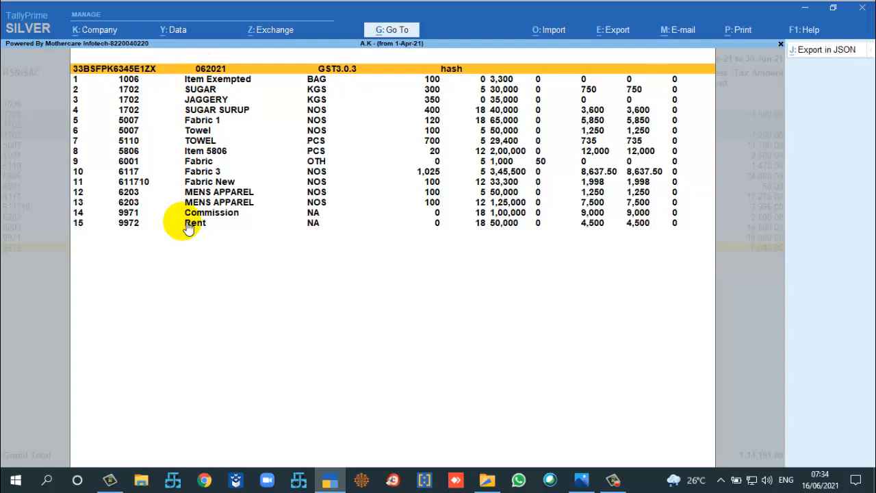
Export the June 2021 HSN summary in JSON and select the full path of the hsn folder holding the file
click(121, 163)
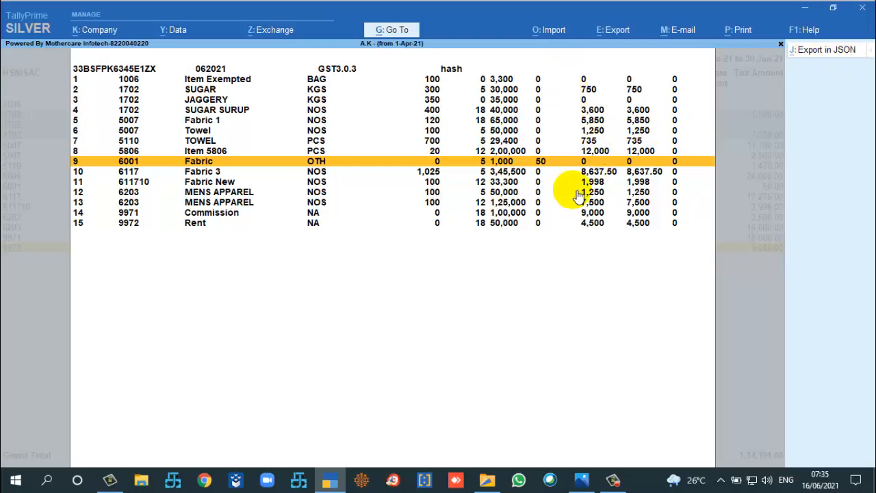
click(827, 56)
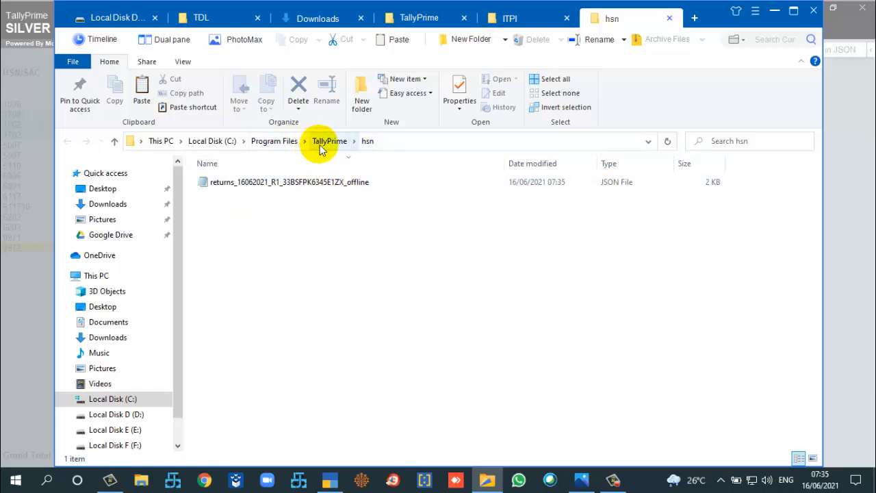
click(394, 146)
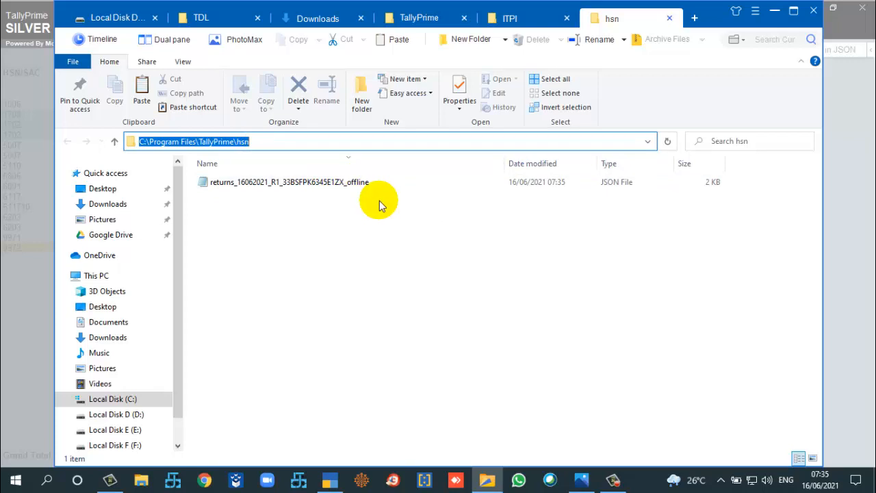
Switch to the GST portal, search returns for 2021-22, Quarter 1 (Apr - Jun), June, and open GSTR-1 offline preparation
click(203, 480)
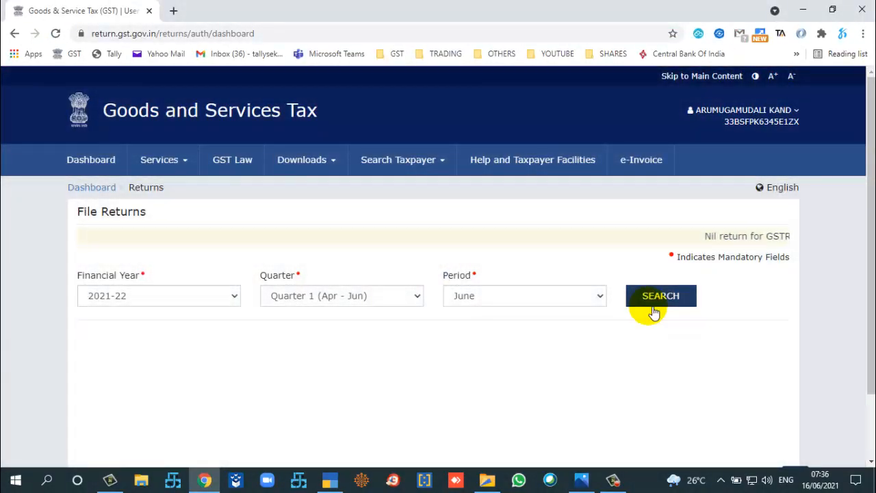
click(654, 301)
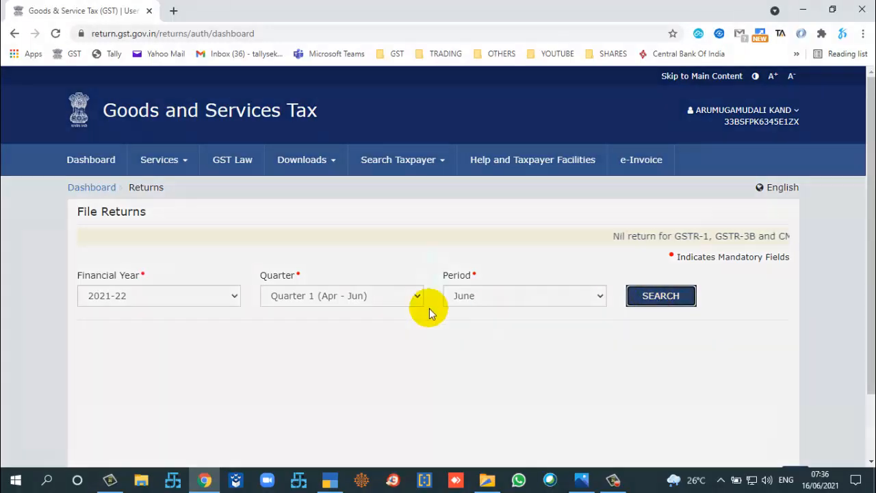
scroll(391, 313, down, 3)
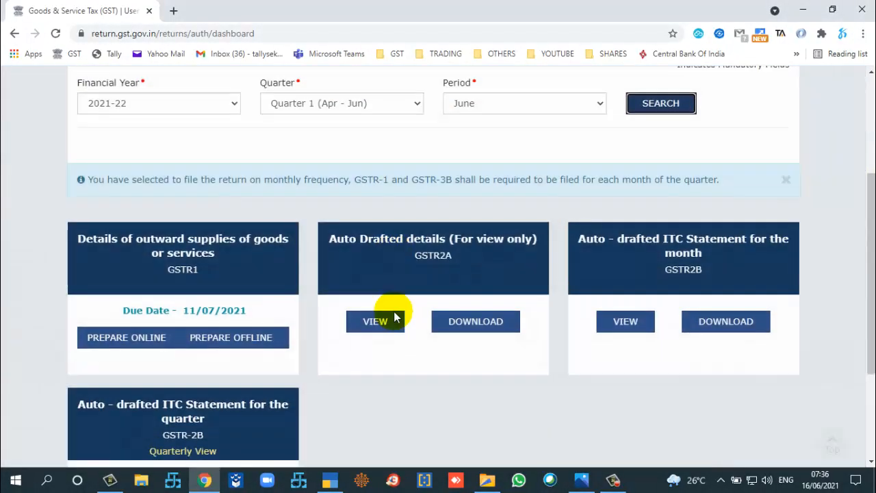
click(235, 347)
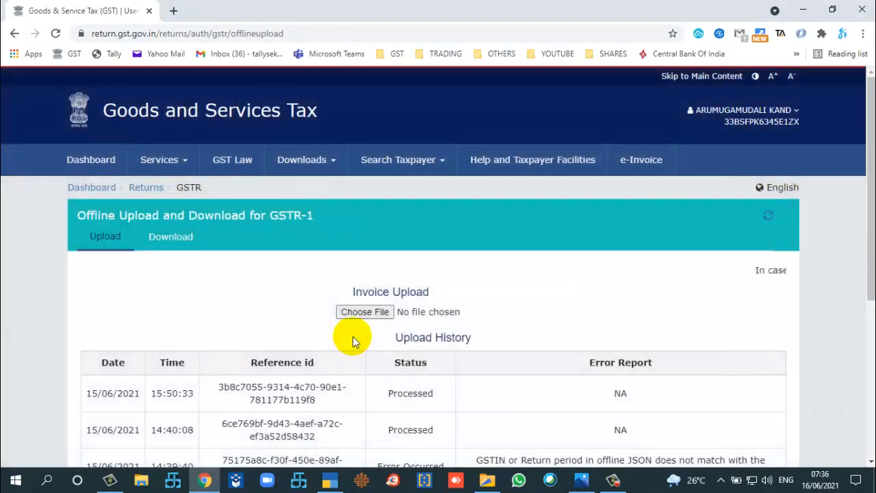
Upload the offline returns JSON file from C:\Program Files\TallyPrime\hsn and check the newest upload history entry
scroll(375, 313, down, 1)
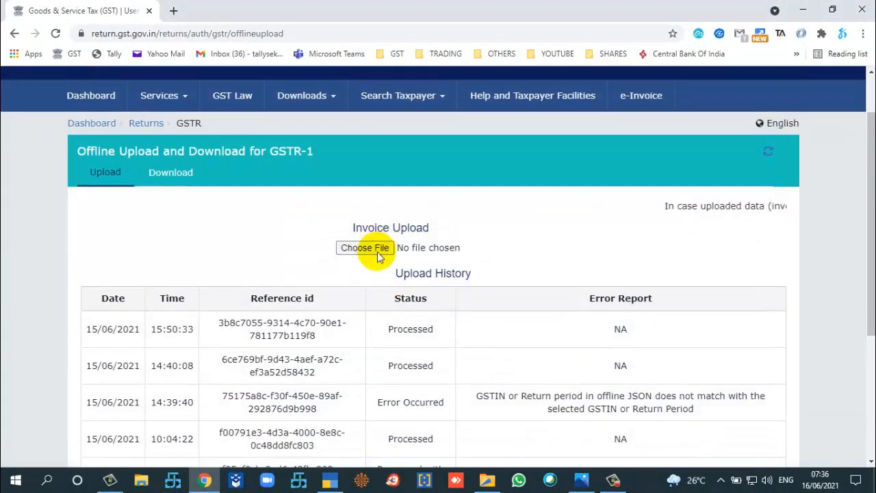
click(379, 257)
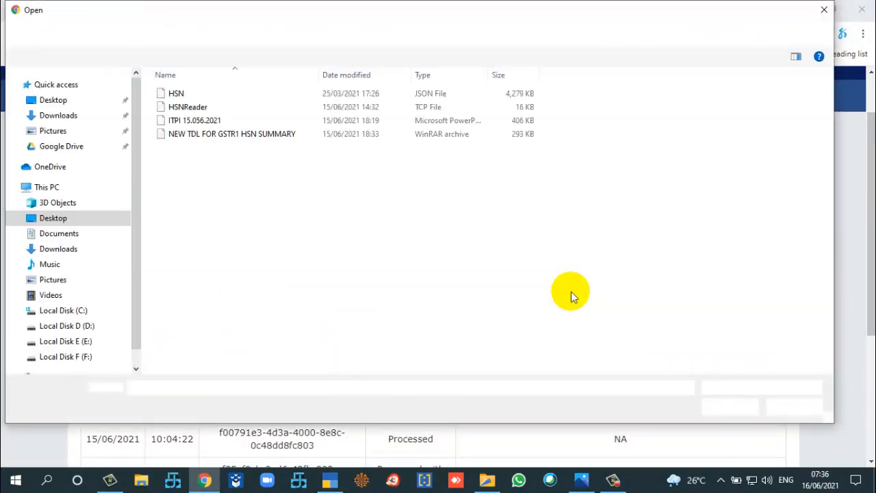
click(81, 313)
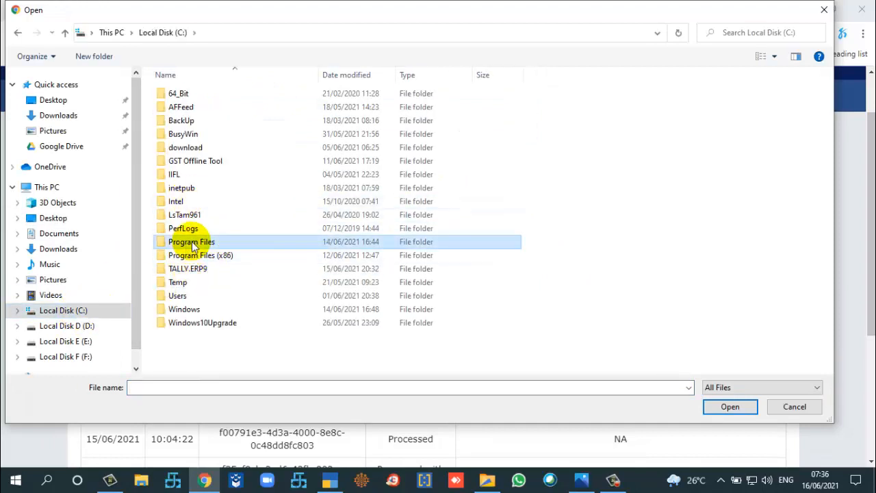
double_click(193, 245)
key(t)
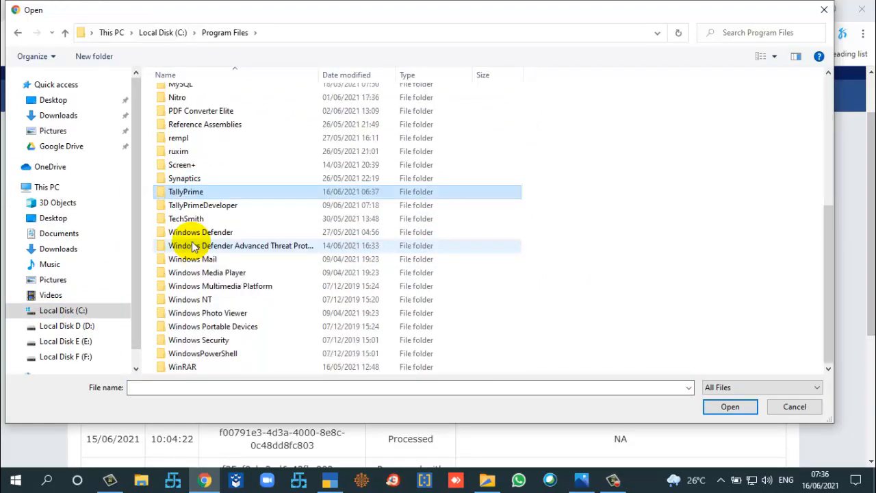
key(Return)
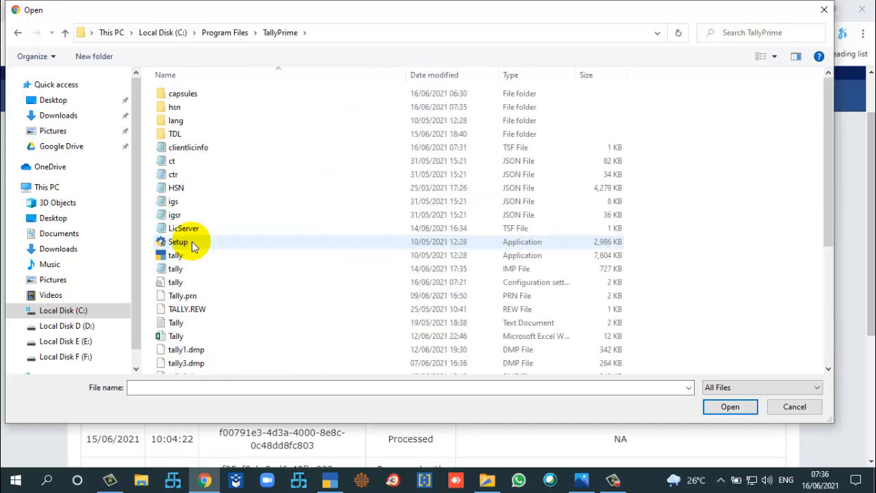
click(176, 106)
double_click(176, 106)
click(198, 94)
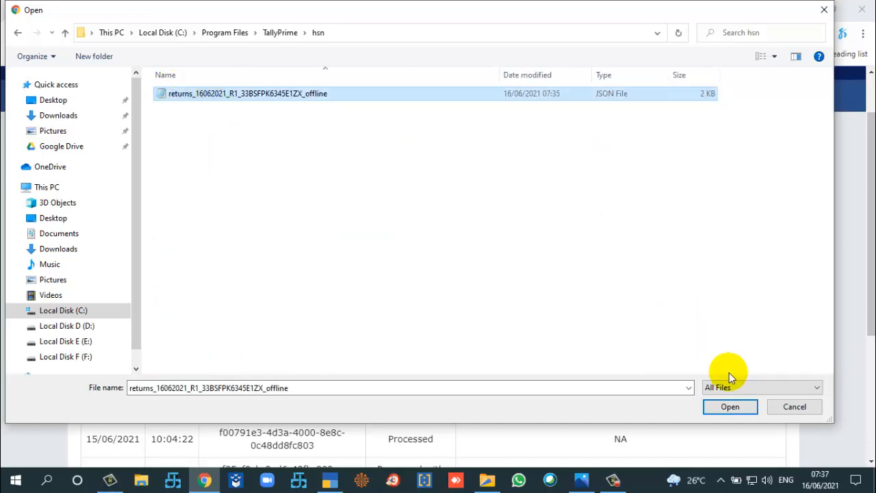
click(729, 407)
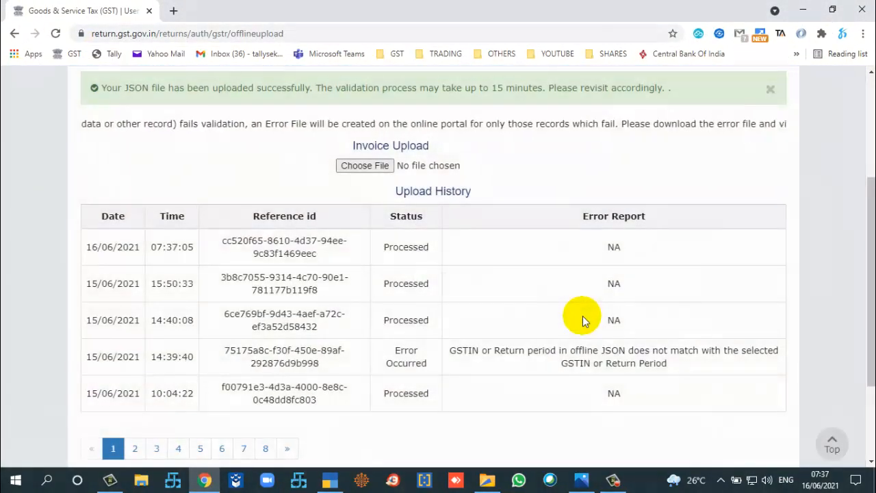
drag(639, 255, 82, 247)
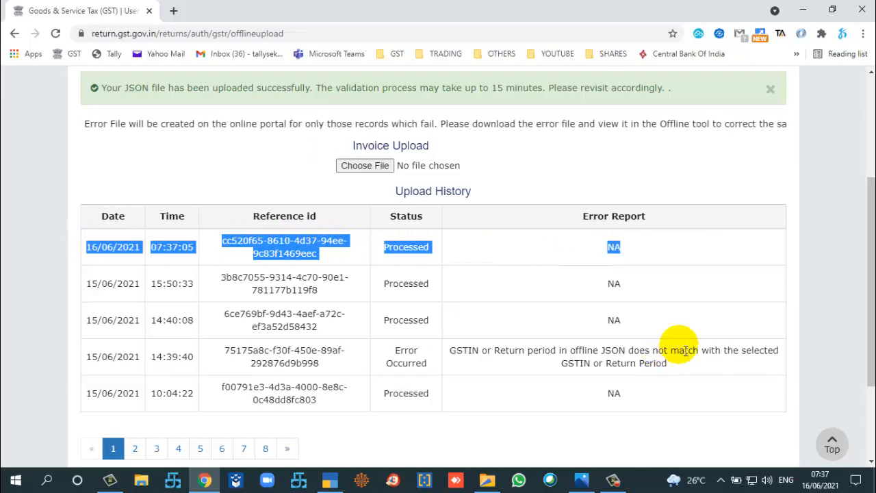
Open the 12 - HSN-wise summary of outward supplies in the GSTR-1 return and bring up its processed records
scroll(700, 328, up, 3)
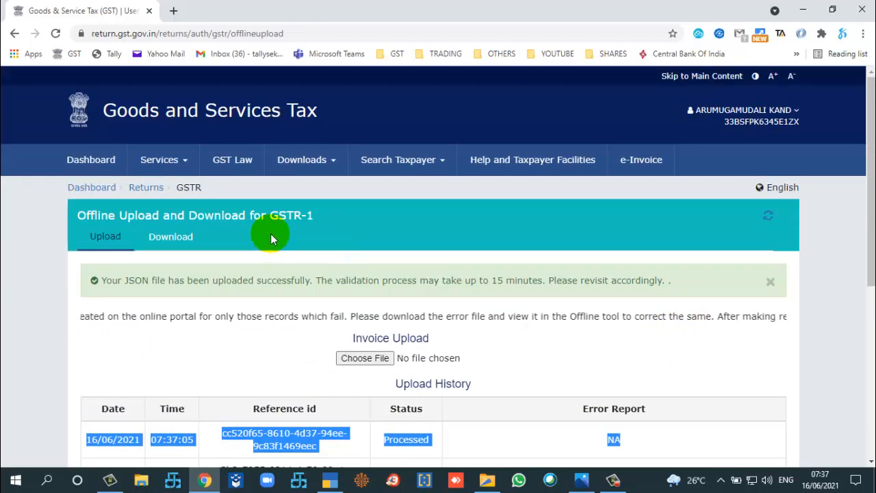
click(161, 195)
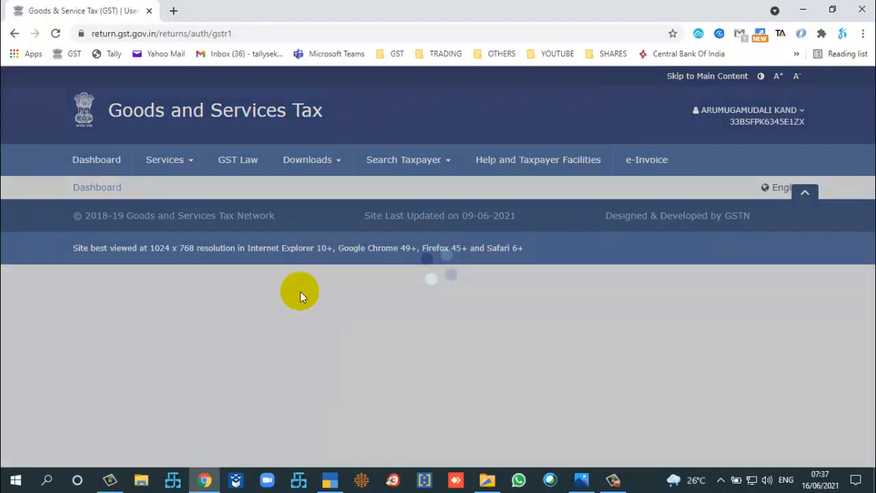
scroll(322, 281, down, 10)
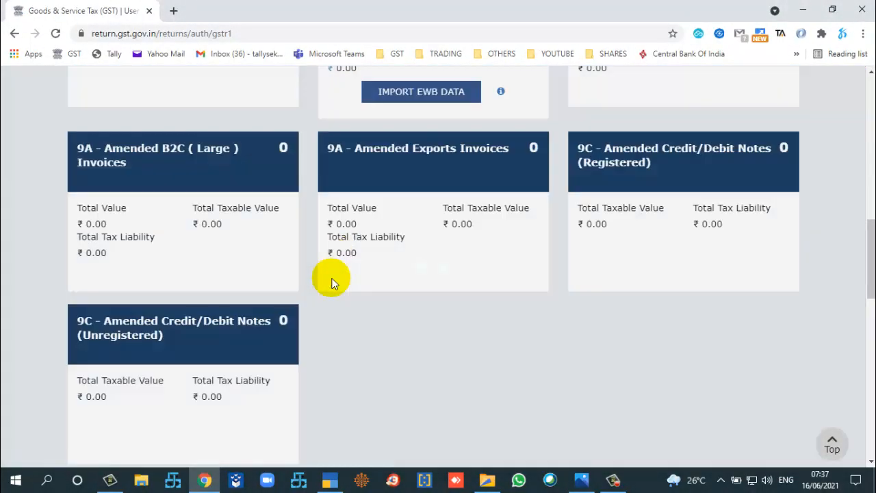
scroll(332, 282, down, 3)
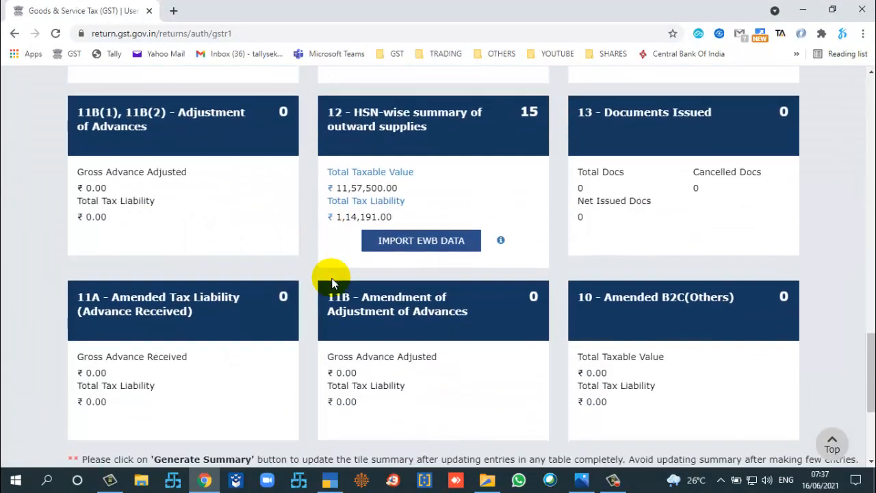
click(442, 146)
scroll(434, 197, down, 5)
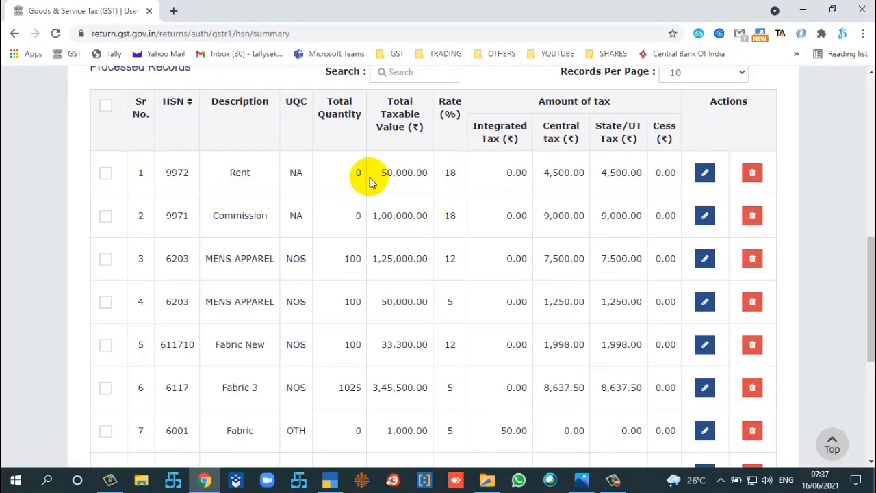
Compare the Commission, 12% MENS APPAREL and Fabric 6001 rows in TallyPrime's HSNJSON view with the portal's processed records
click(330, 479)
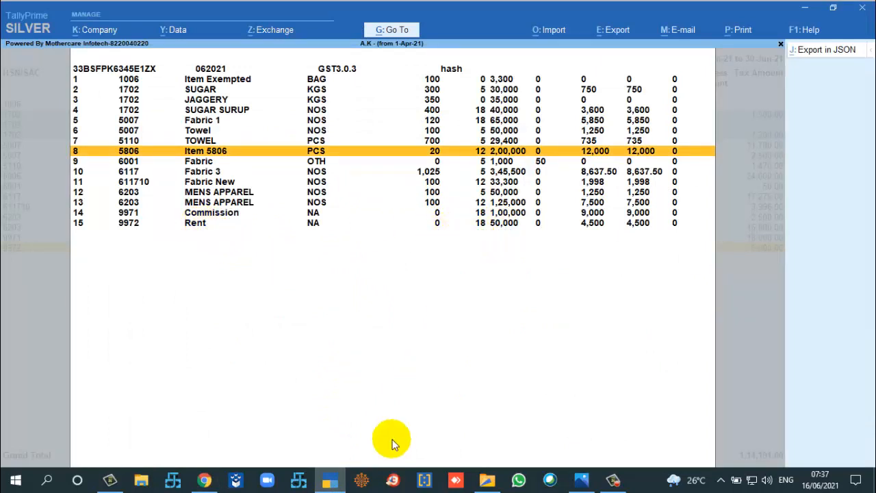
click(338, 487)
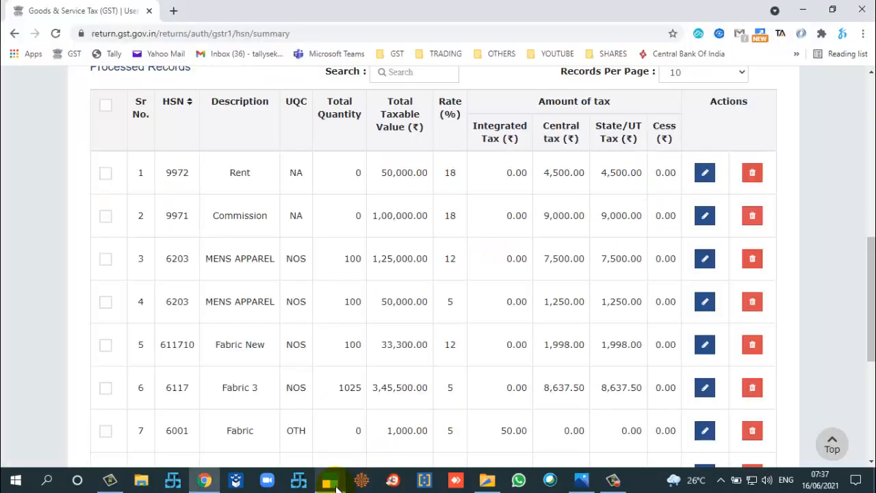
click(332, 479)
click(235, 214)
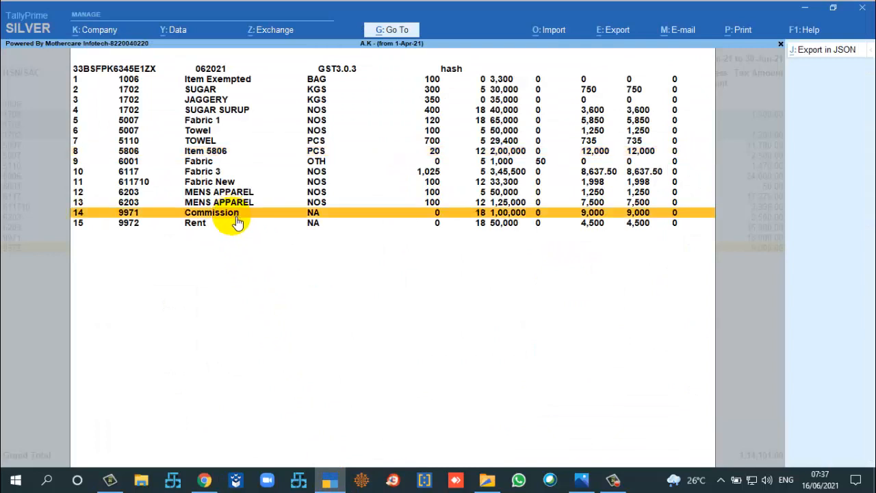
click(330, 479)
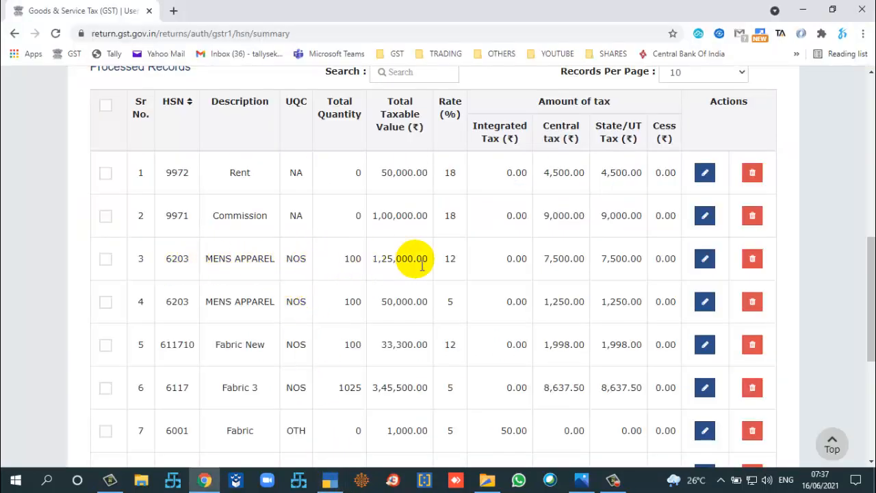
click(333, 479)
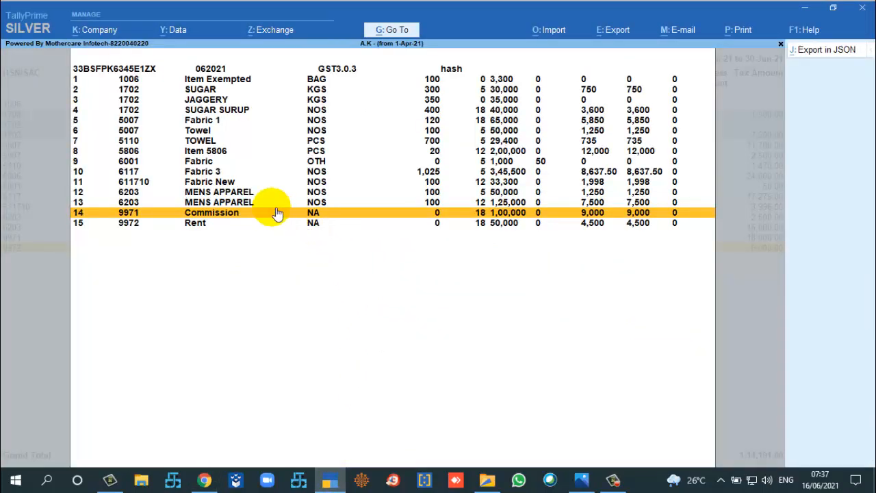
click(486, 201)
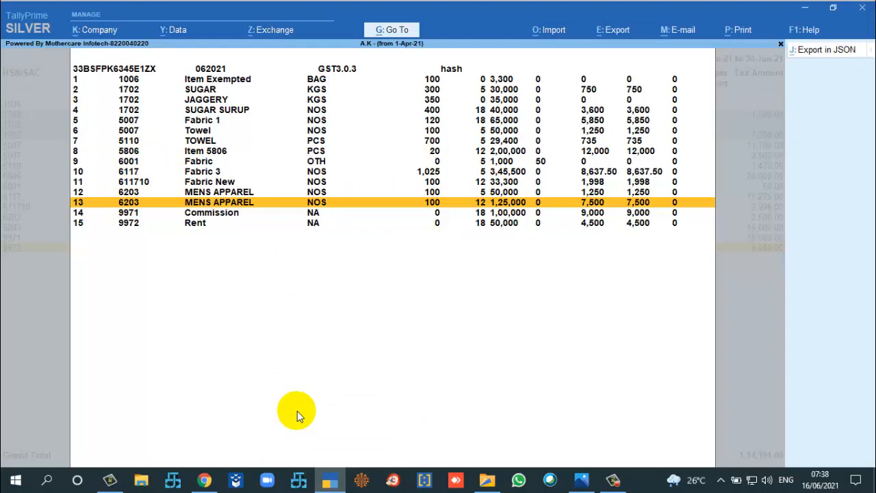
click(135, 162)
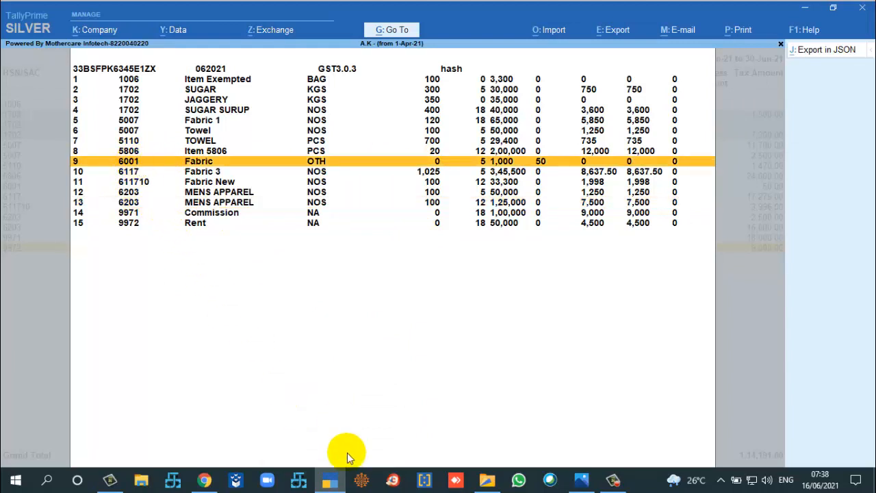
Open the portal's HSN 6001 Fabric record for editing, select its total quantity and submit the record
click(331, 477)
scroll(317, 368, down, 2)
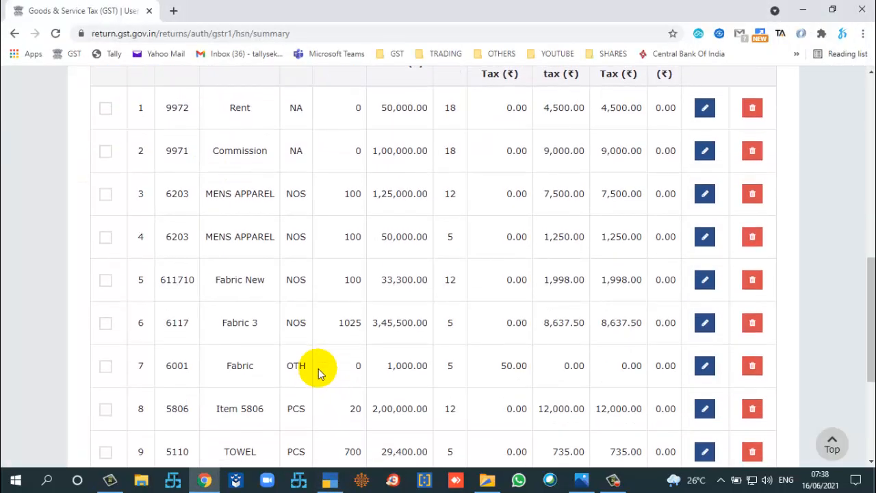
scroll(317, 367, down, 1)
click(106, 303)
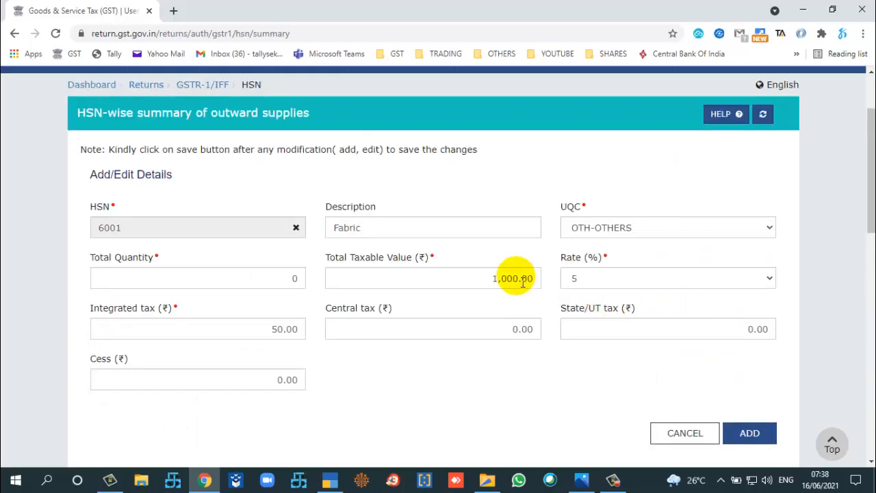
click(296, 277)
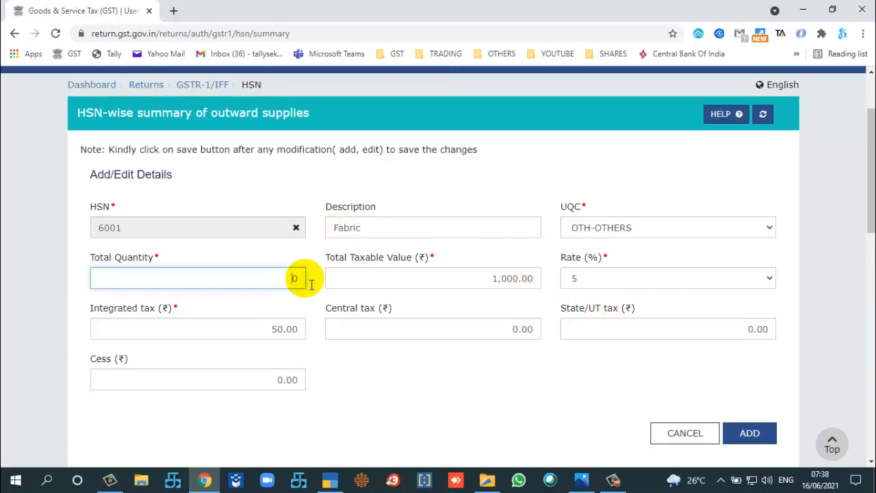
double_click(295, 278)
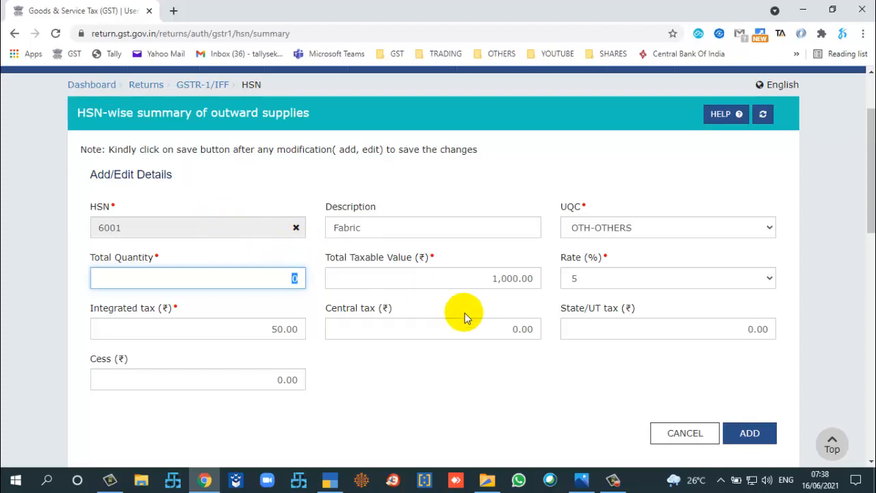
click(771, 440)
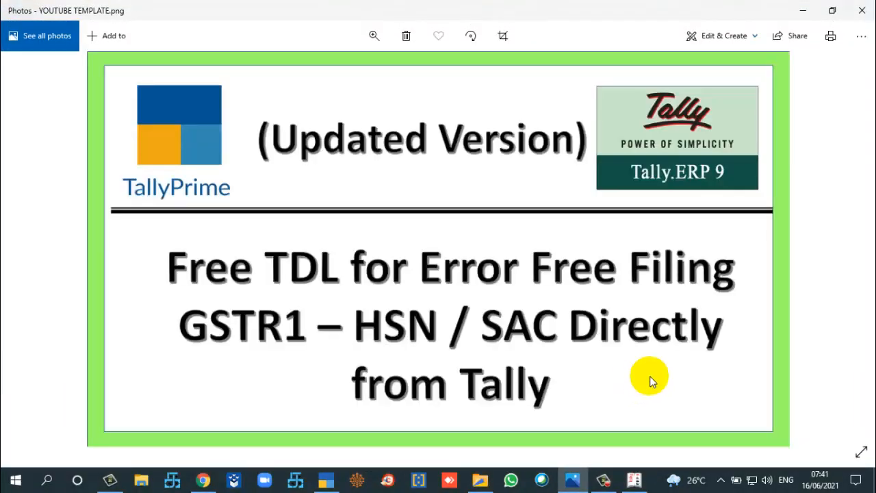
Switch to Tally.ERP 9 and collapse the product and calculator information area below the Gateway of Tally
key(super+d)
click(637, 482)
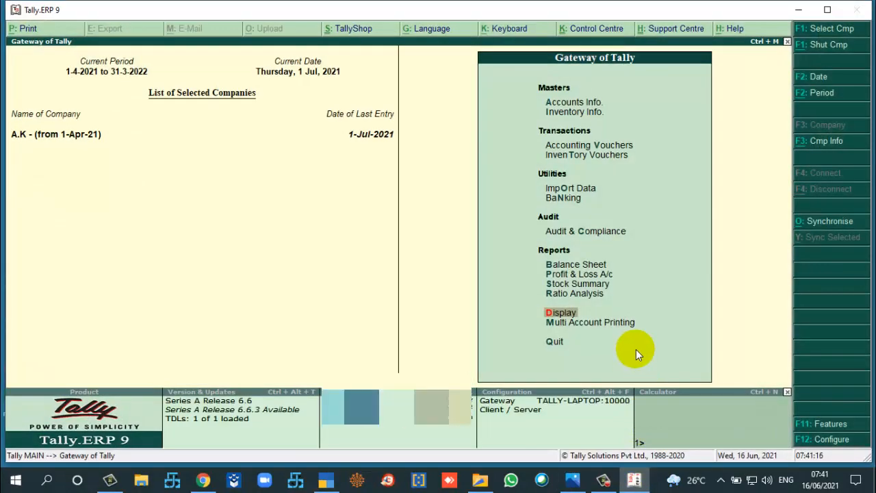
click(787, 391)
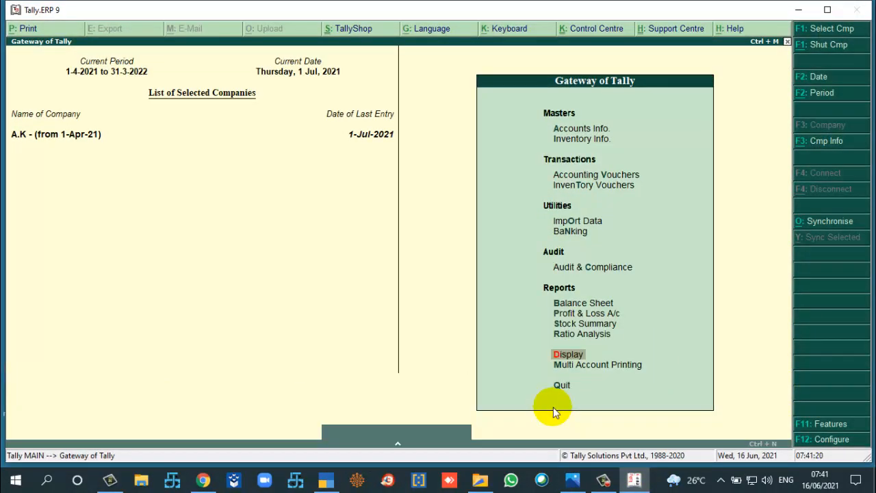
Switch to the NEW TDL FOR GSR1 HSN SUMMARY folder, copy the HSN JSON file and locate the HSN file in C:\TALLY.ERP9
key(alt+Tab)
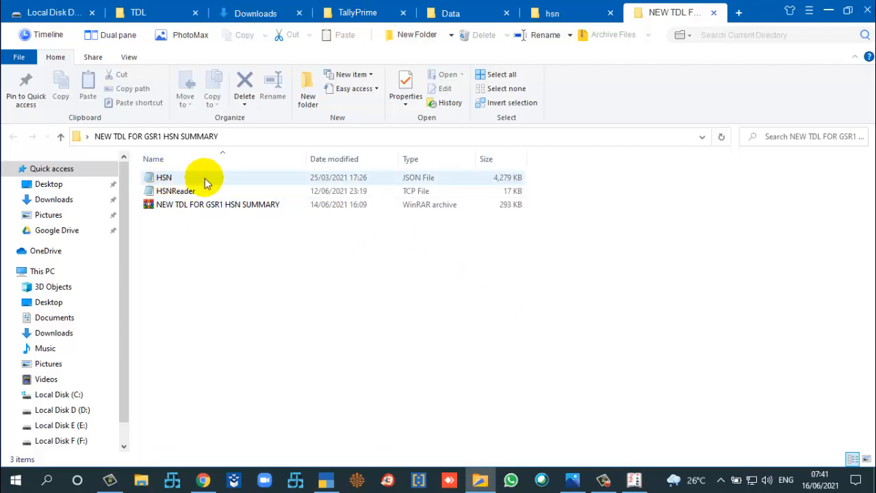
click(167, 182)
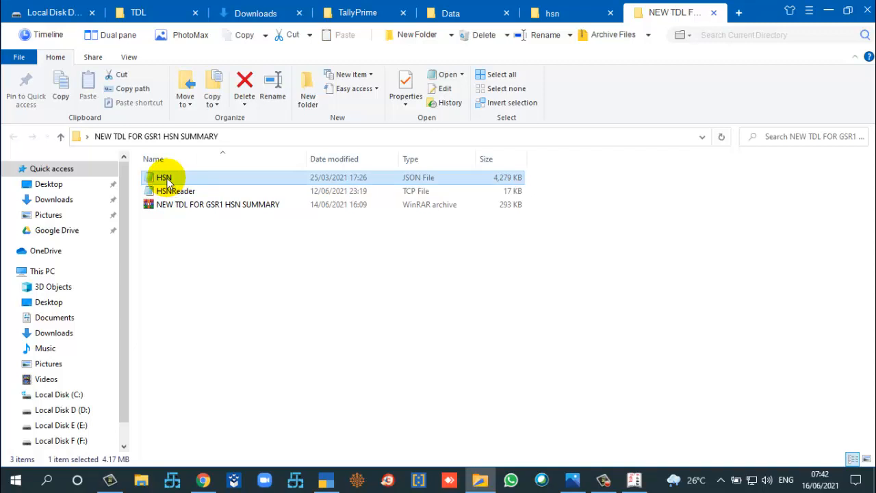
right_click(168, 182)
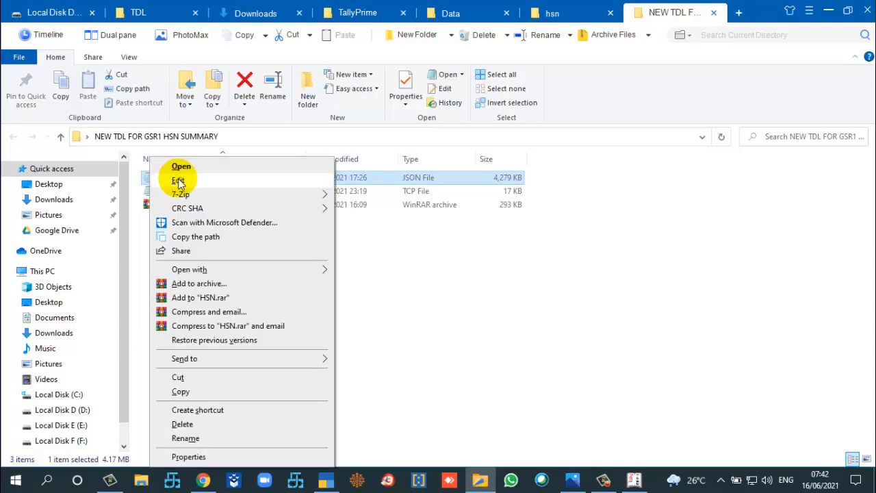
click(182, 391)
click(62, 395)
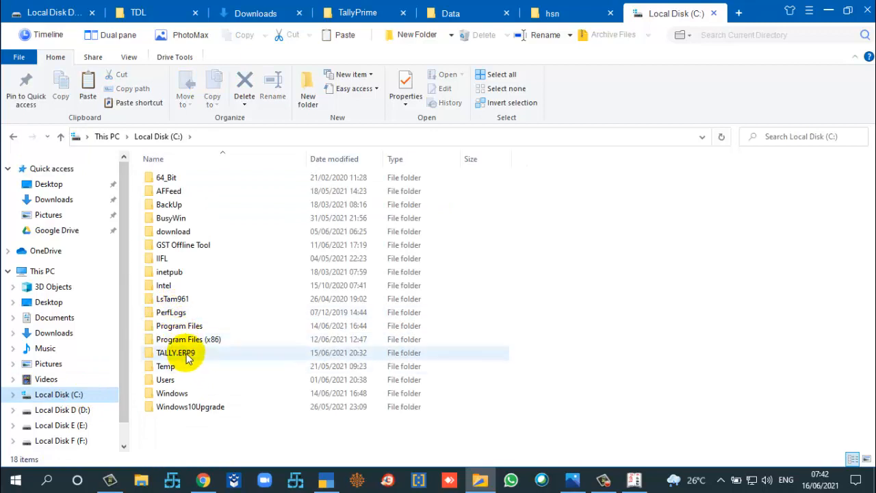
click(186, 354)
double_click(190, 357)
click(176, 297)
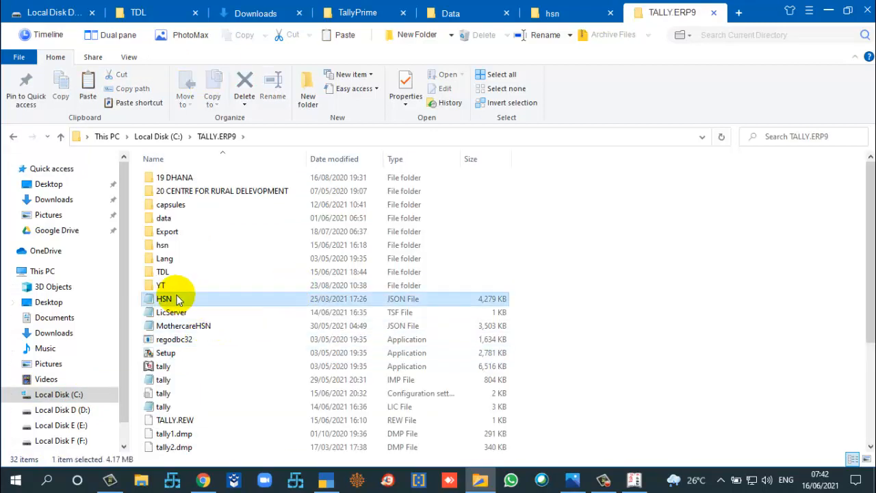
click(827, 12)
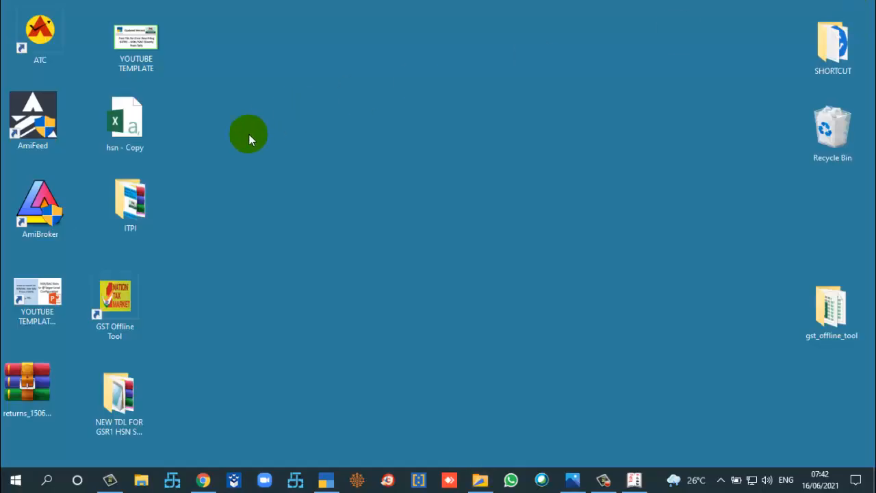
Reopen the NEW TDL FOR GSR1 HSN SUMMARY folder from the desktop, check its files, close it and switch to Tally.ERP 9
click(118, 398)
double_click(118, 398)
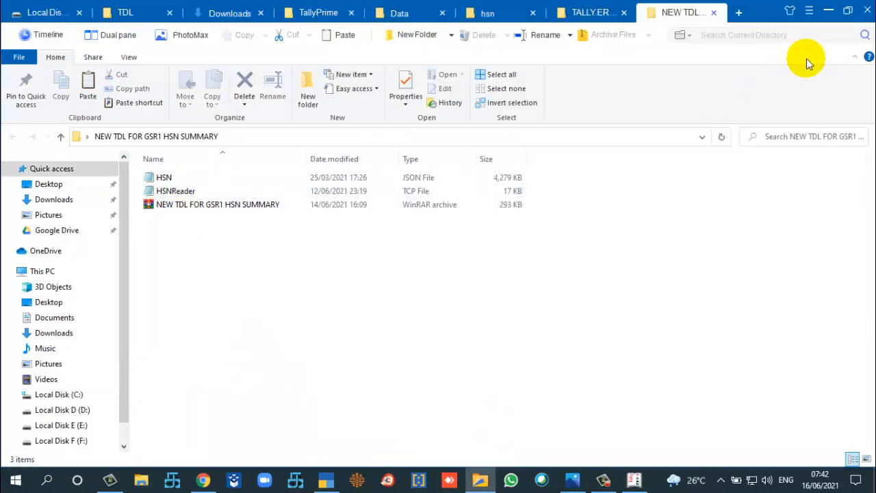
click(864, 11)
click(636, 481)
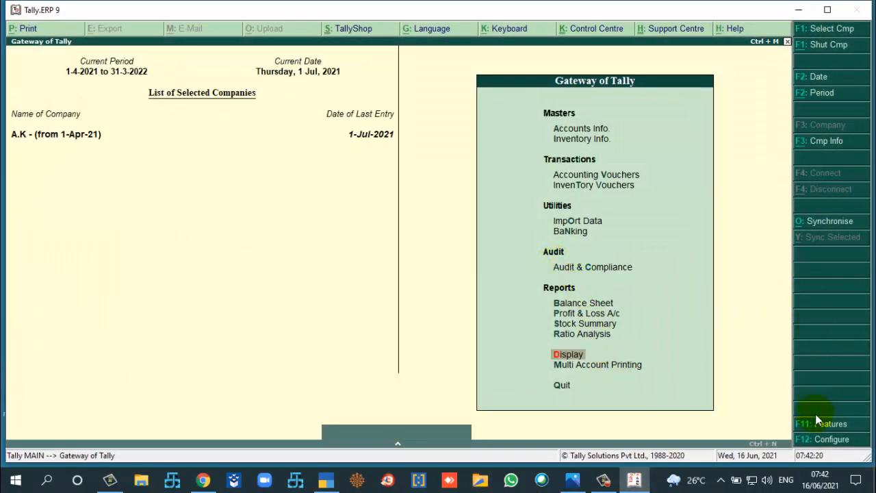
Confirm the local TDL configuration with loading on startup set to Yes and C:\TALLY.ERP9\TDL\HSNReader.tcp listed, and return to the Gateway of Tally
click(811, 444)
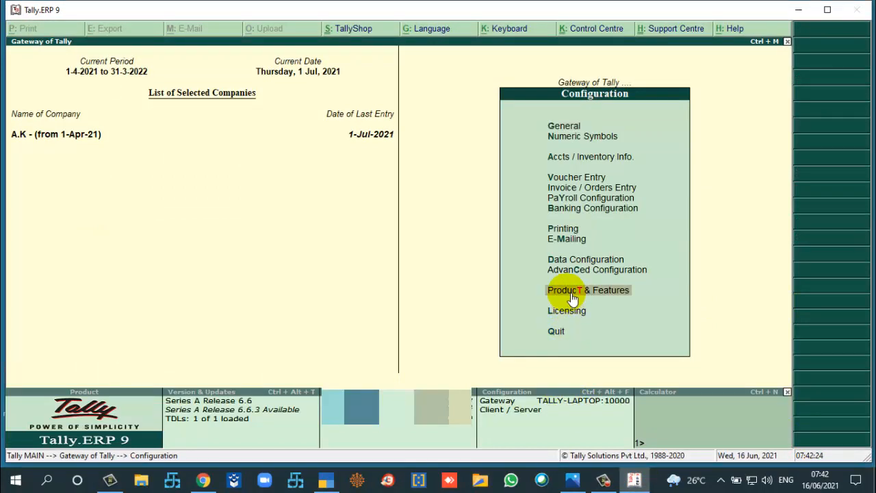
click(571, 290)
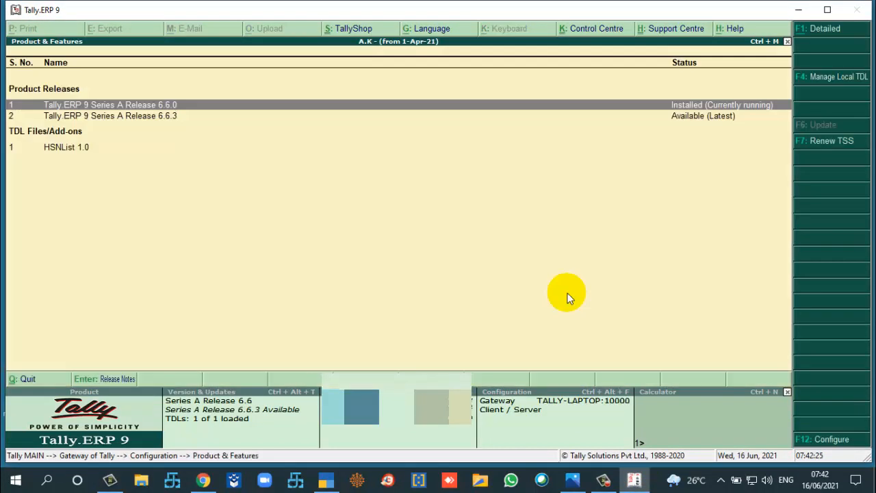
click(853, 83)
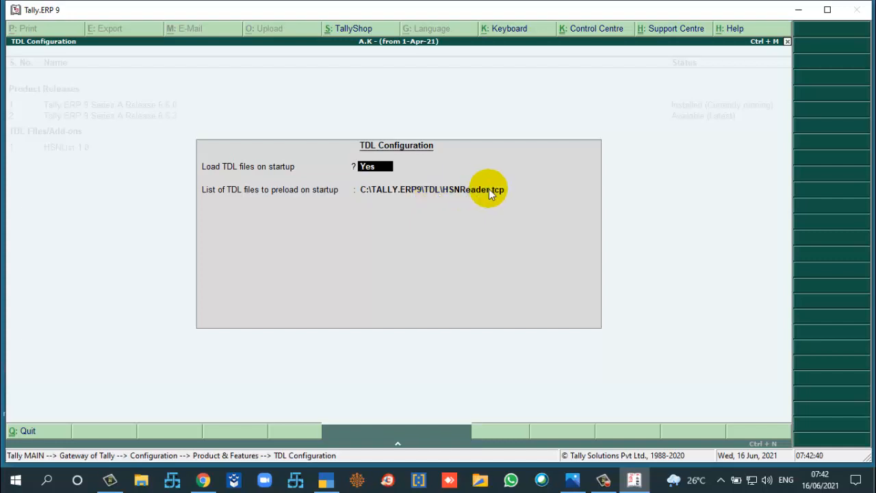
key(Return)
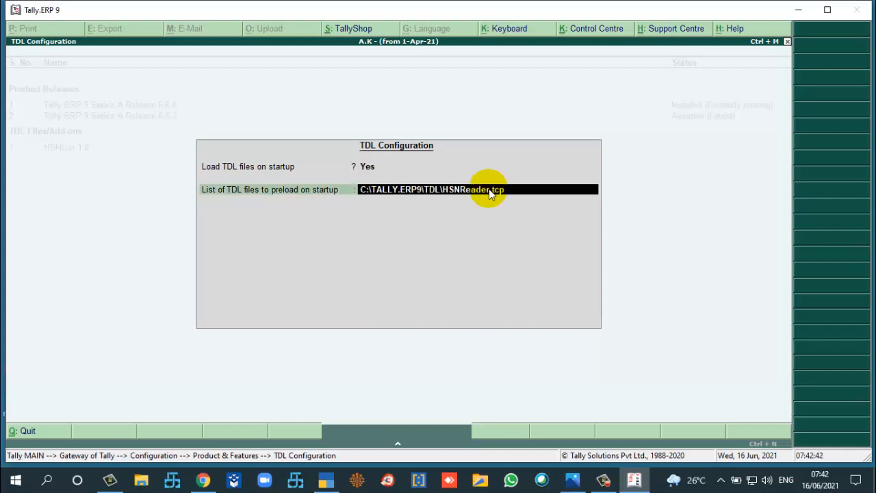
key(Return)
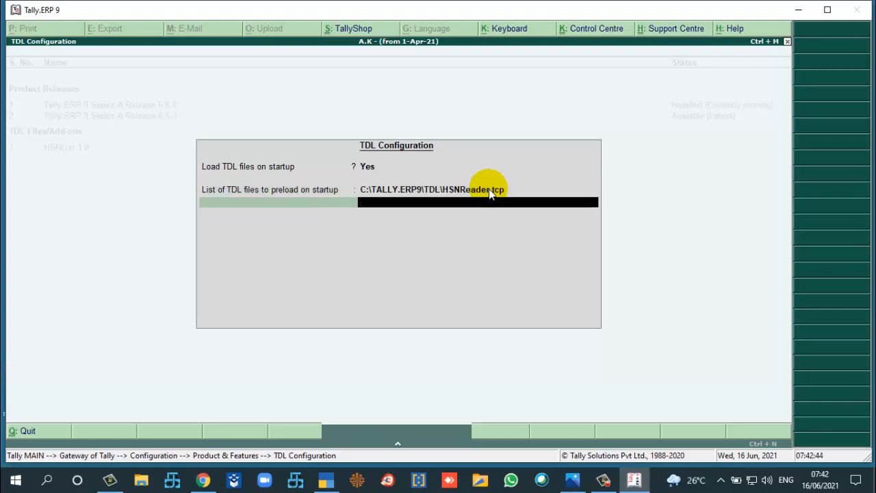
key(Return)
key(Return)
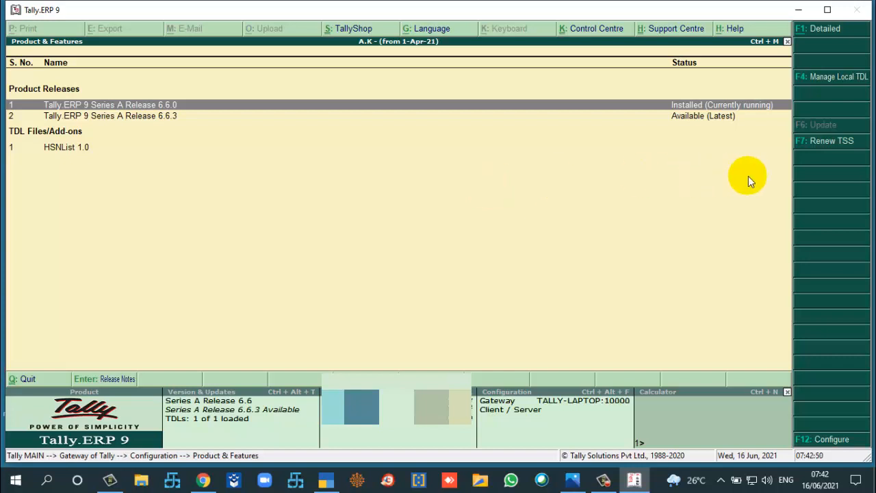
key(Escape)
key(Escape)
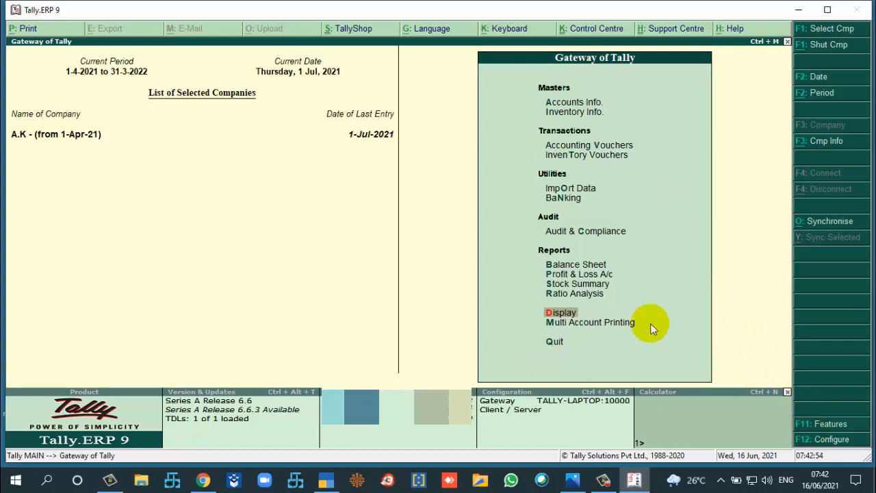
Check the Hsn Width setting in the company's Add-On Features and return to the Gateway of Tally
click(820, 424)
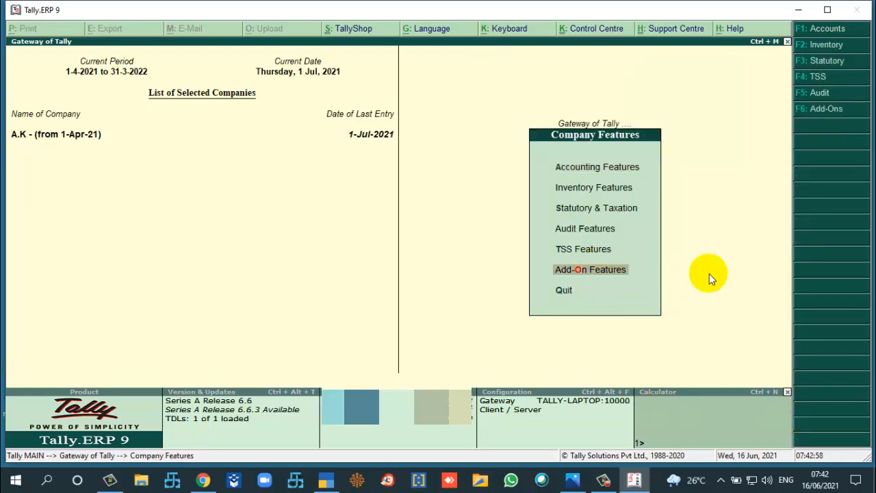
key(Return)
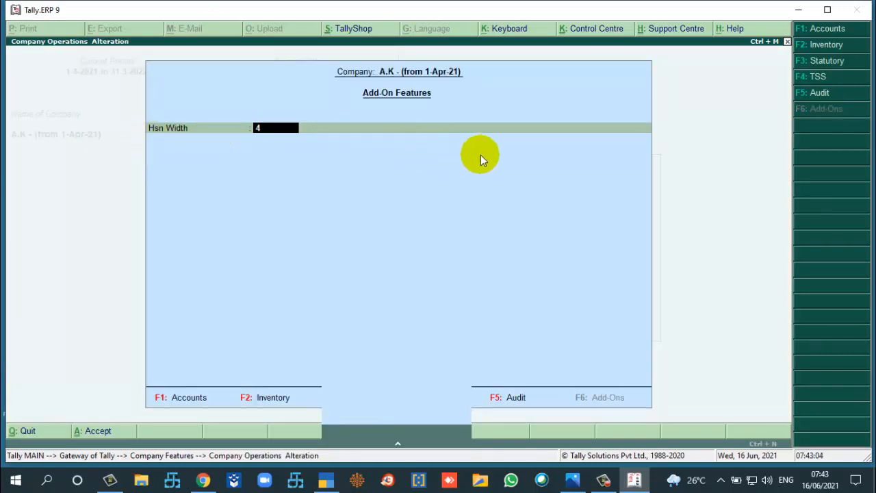
key(Escape)
key(Return)
key(Escape)
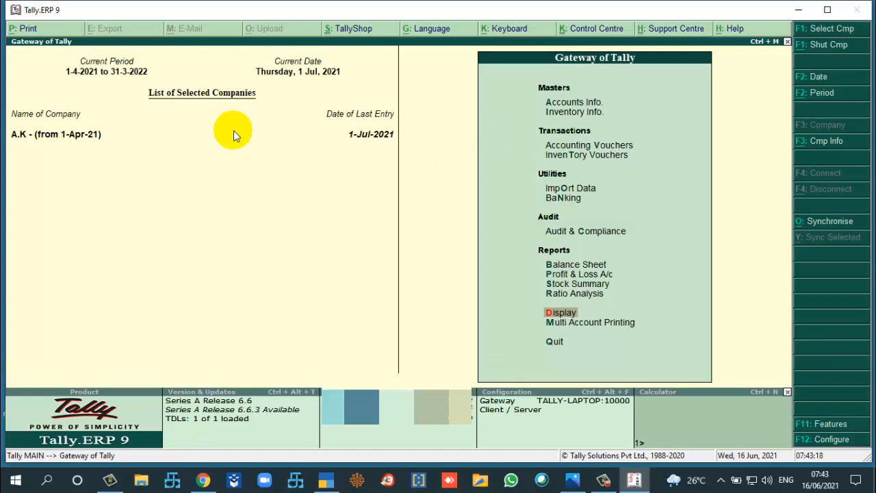
Look through the June 2021 sales vouchers in the Sales Register and return to the Gateway of Tally
key(Return)
key(a)
key(s)
key(Up)
key(Return)
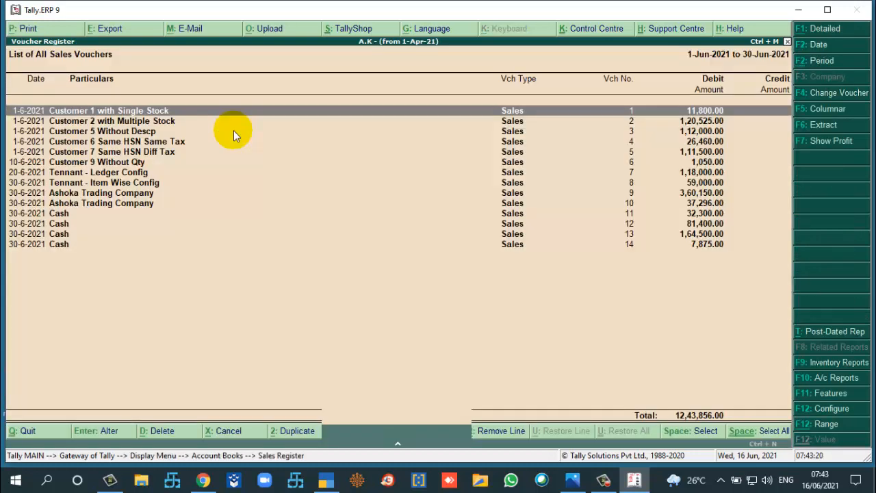
key(Down)
key(Down)
key(Down)
key(Down)
key(Down)
key(Down)
key(Down)
key(Down)
key(Down)
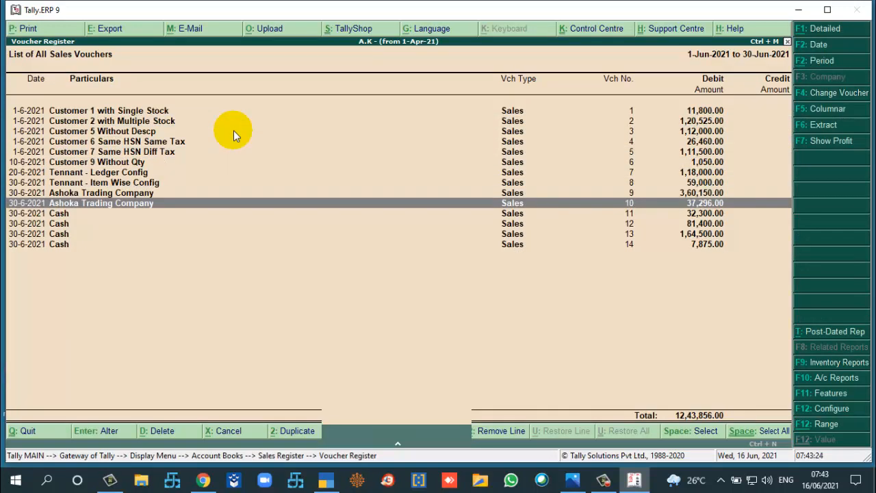
key(Escape)
key(Escape)
key(Escape)
key(Escape)
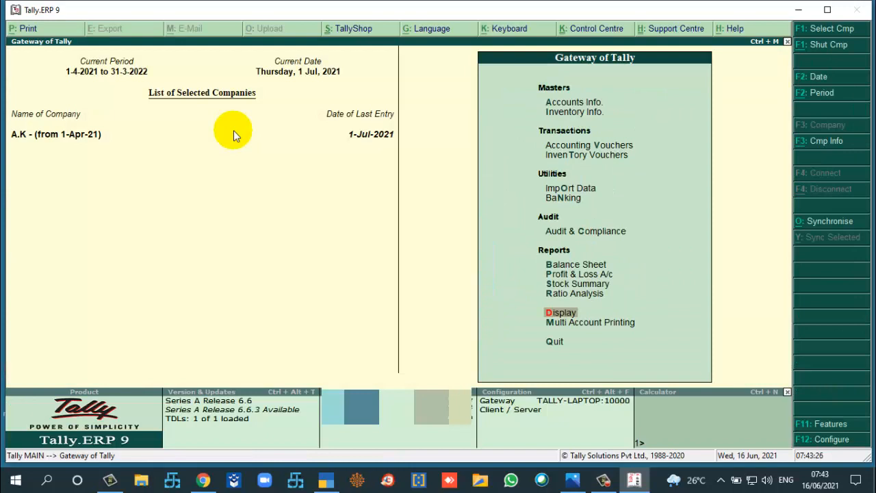
Open the GSTR-1 report from the GST statutory reports and confirm its period as 1-Jun-2021 to 30-Jun-2021
key(Return)
key(Down)
key(Down)
key(Down)
key(Down)
key(Down)
key(Down)
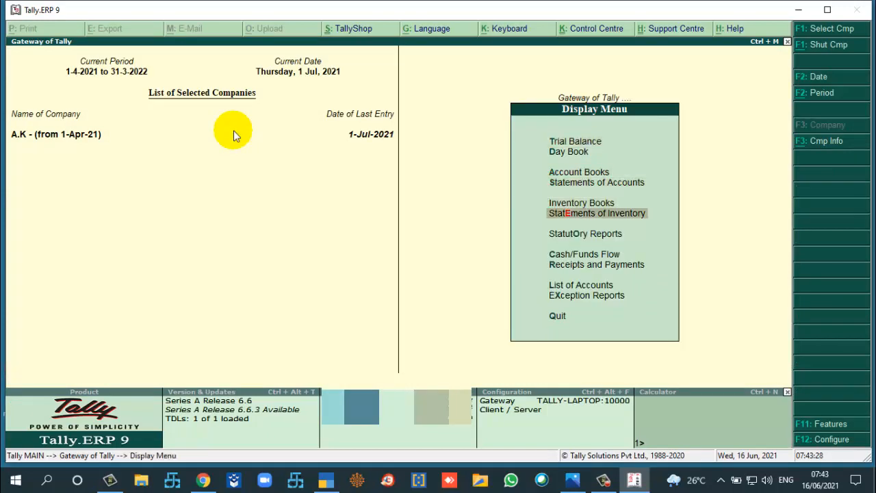
key(Return)
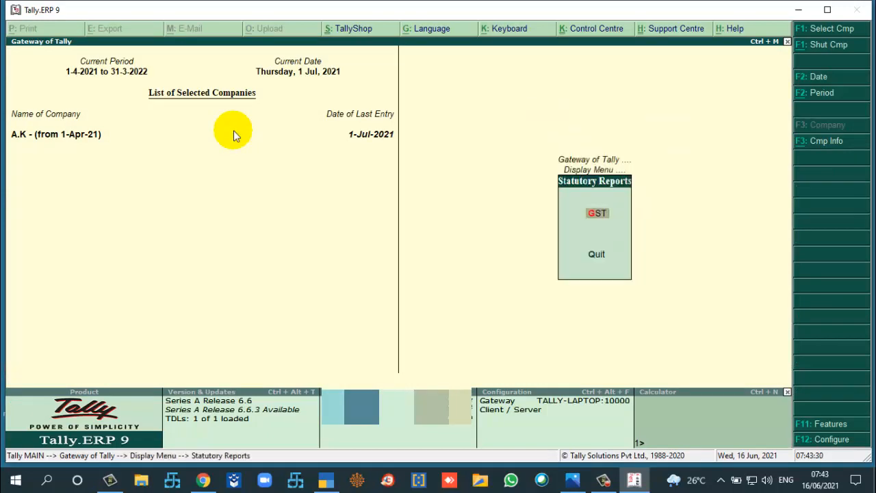
key(Return)
key(Return)
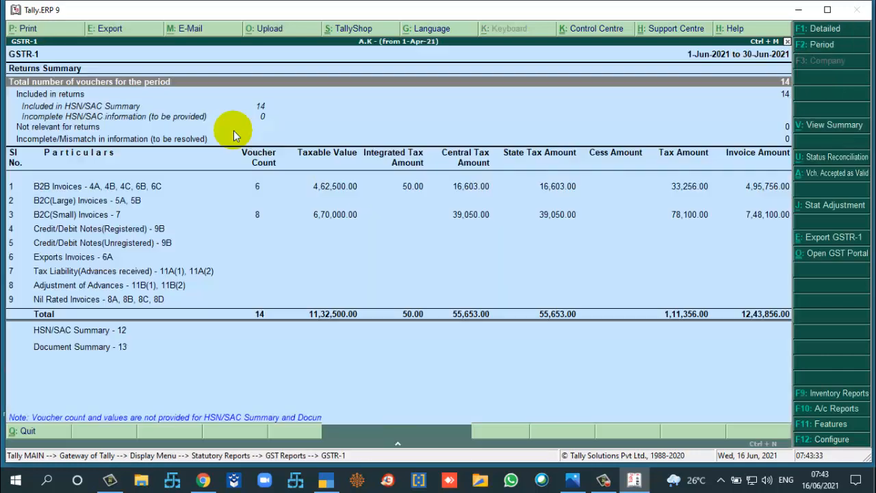
key(F2)
text(1)
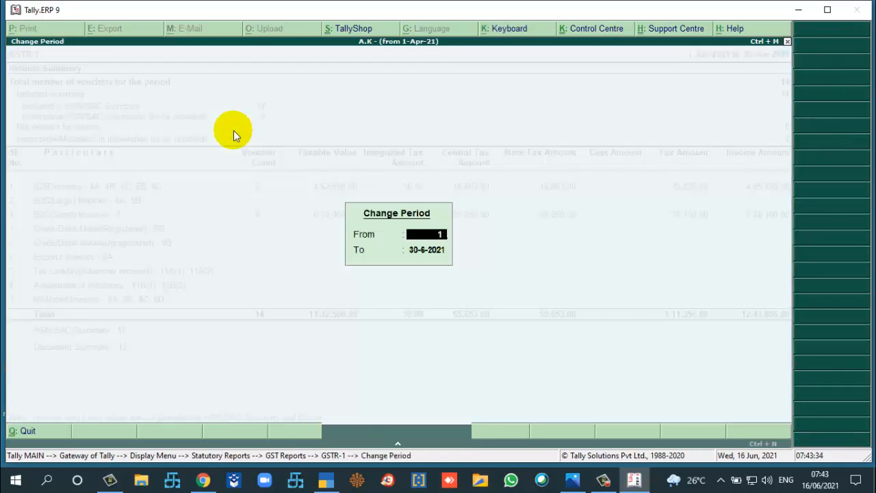
key(Return)
key(Return)
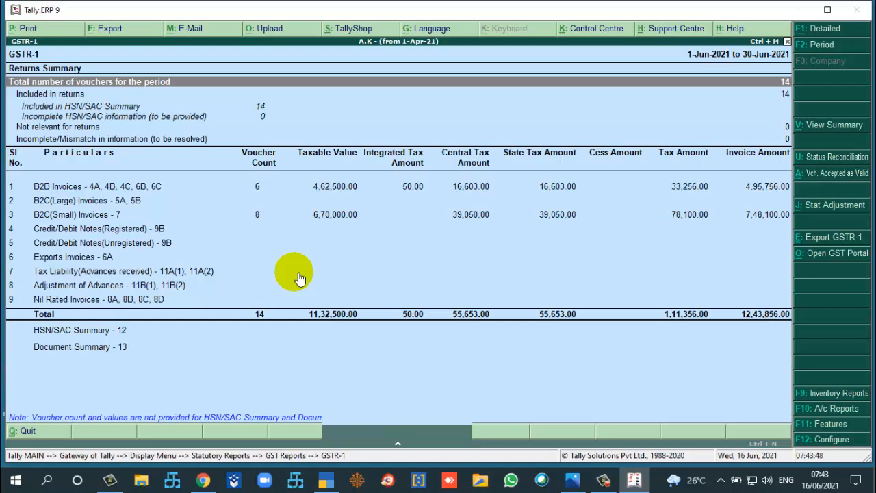
Open the GST Annual Computation report and set its period to 1-6-2021 to 30-6-2021
key(Escape)
key(Down)
key(Down)
key(Down)
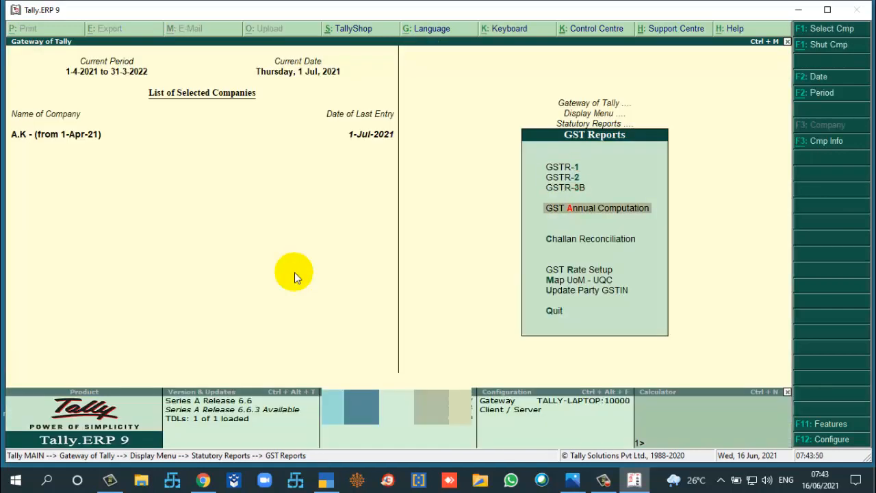
key(Return)
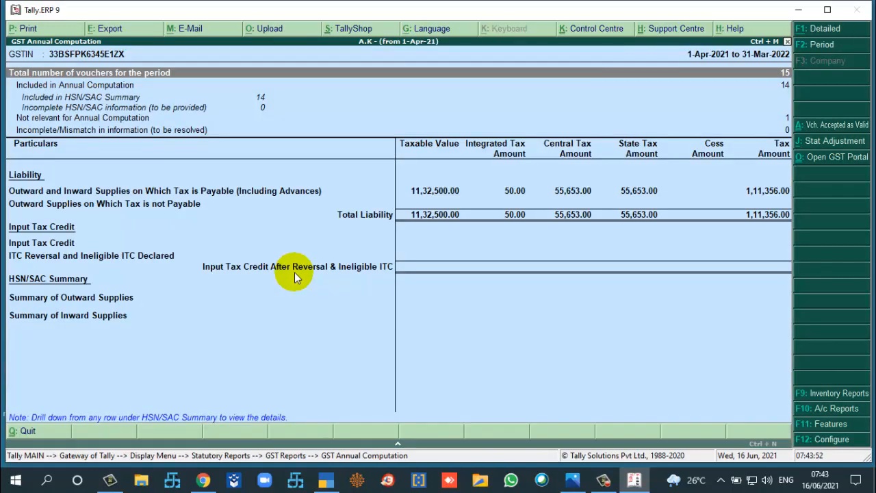
key(F2)
text(1-6)
key(Return)
text(30-6)
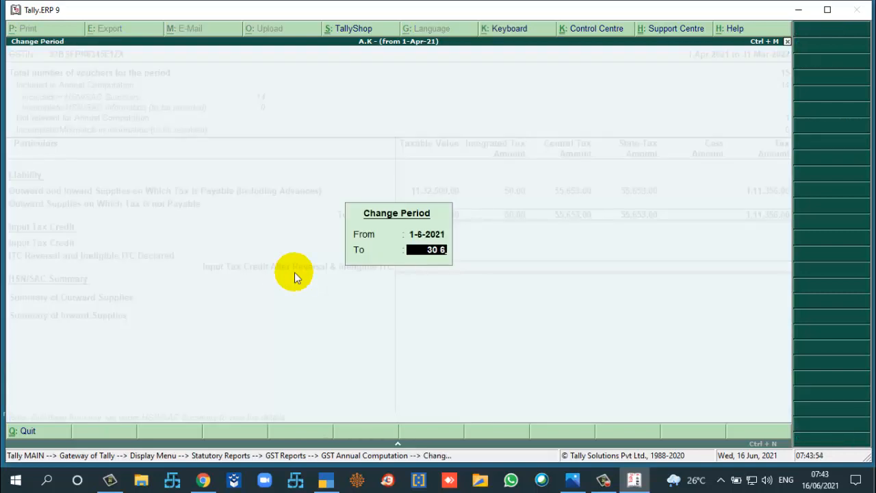
key(Return)
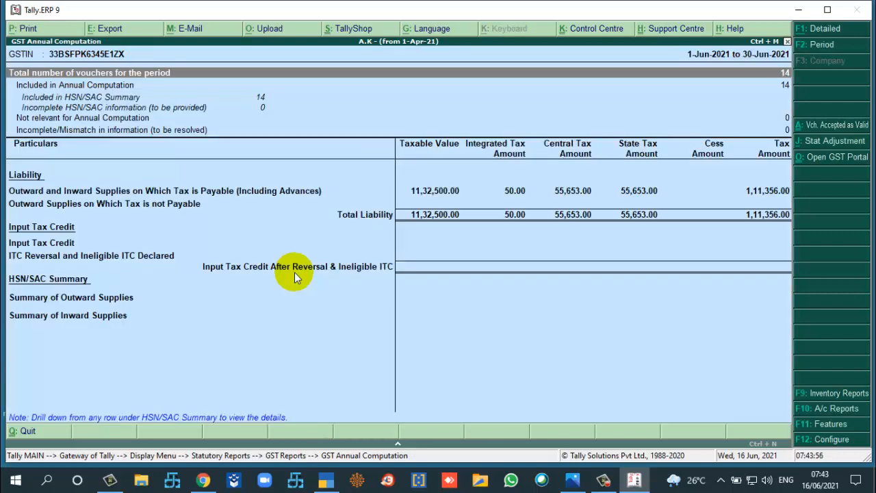
Drill down to the Summary of Outward Supplies under HSN/SAC Summary
key(Down)
key(Down)
key(Down)
key(Down)
key(Down)
key(Down)
key(Down)
key(Down)
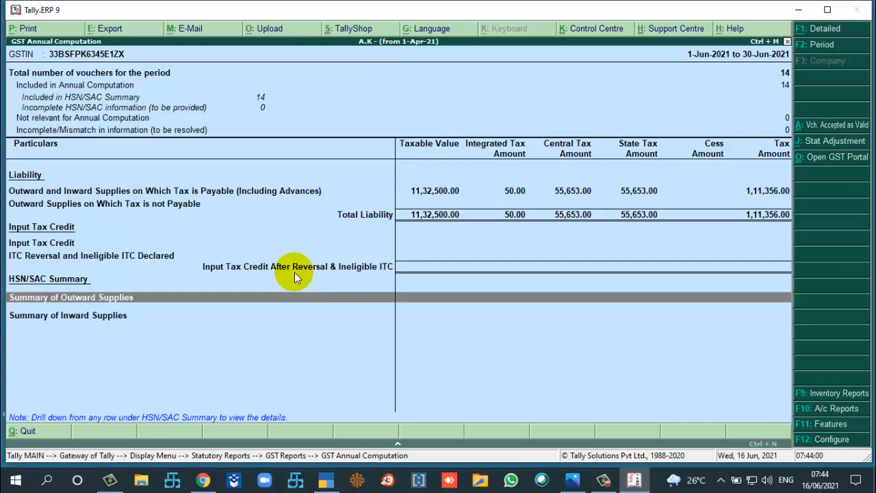
key(Return)
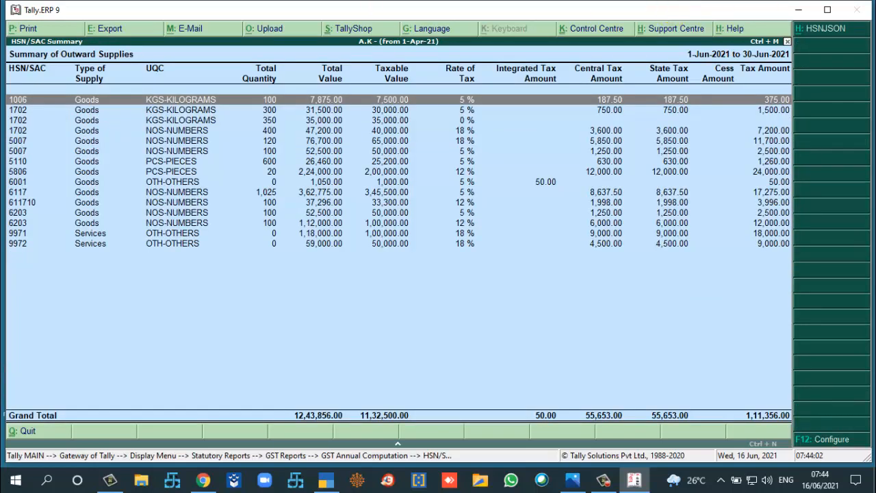
Export the outward supplies summary through HSNJSON as a JSON file and widen the Name column in the hsn output folder
click(839, 33)
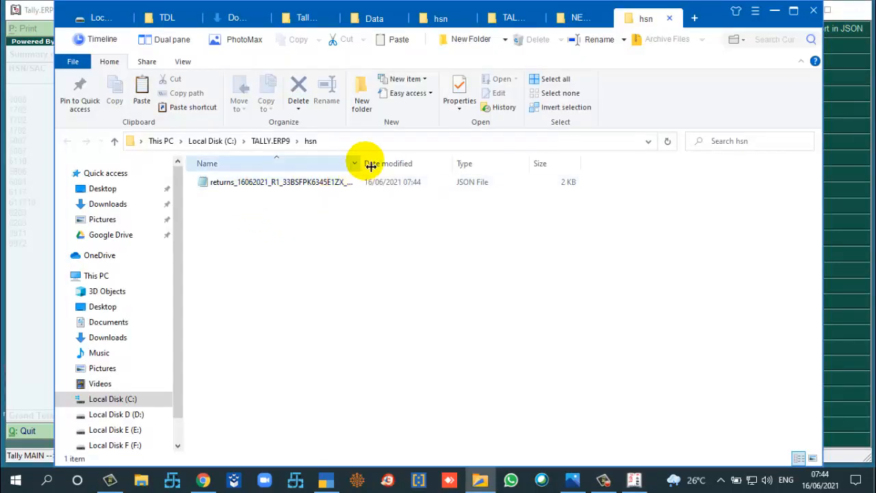
drag(371, 166, 395, 172)
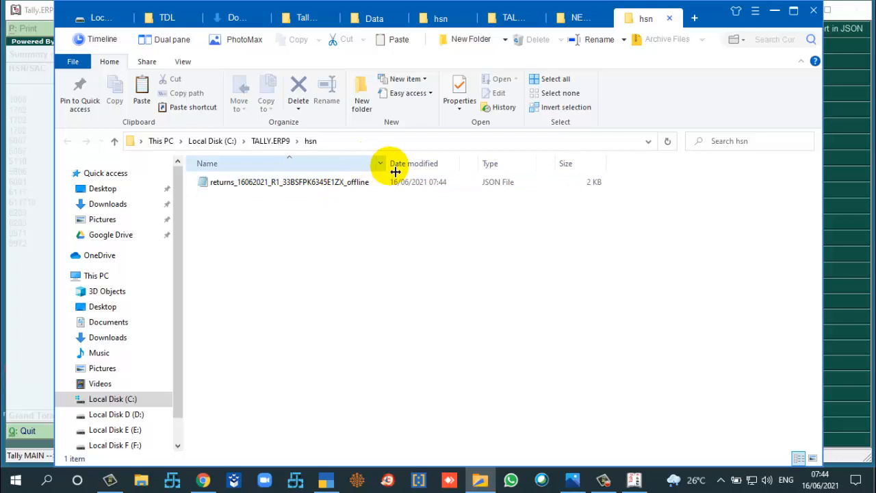